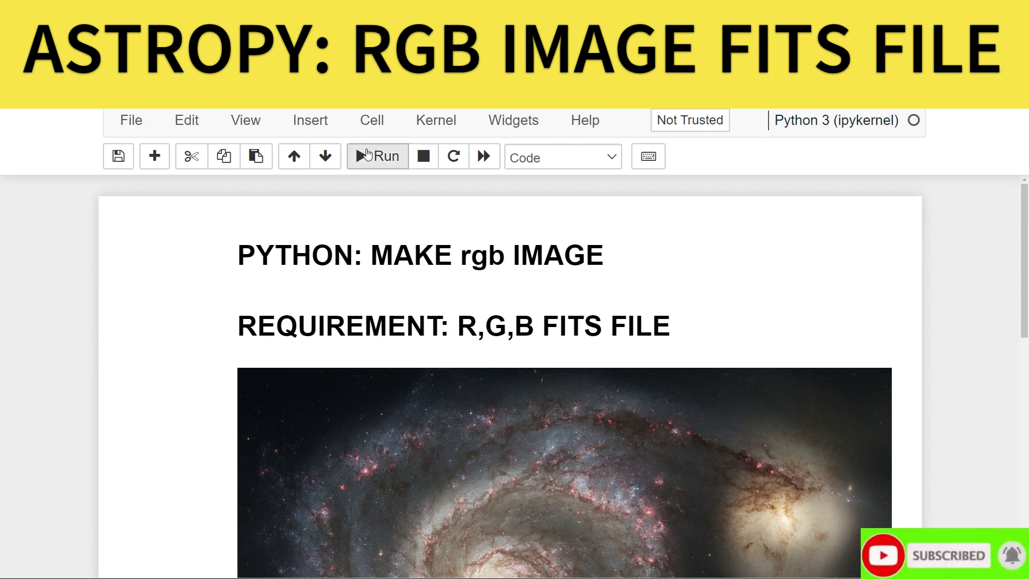
{"action": "scroll", "coordinate": [441, 356], "scroll_direction": "down", "scroll_amount": 2}
{"action": "scroll", "coordinate": [440, 357], "scroll_direction": "down", "scroll_amount": 1}
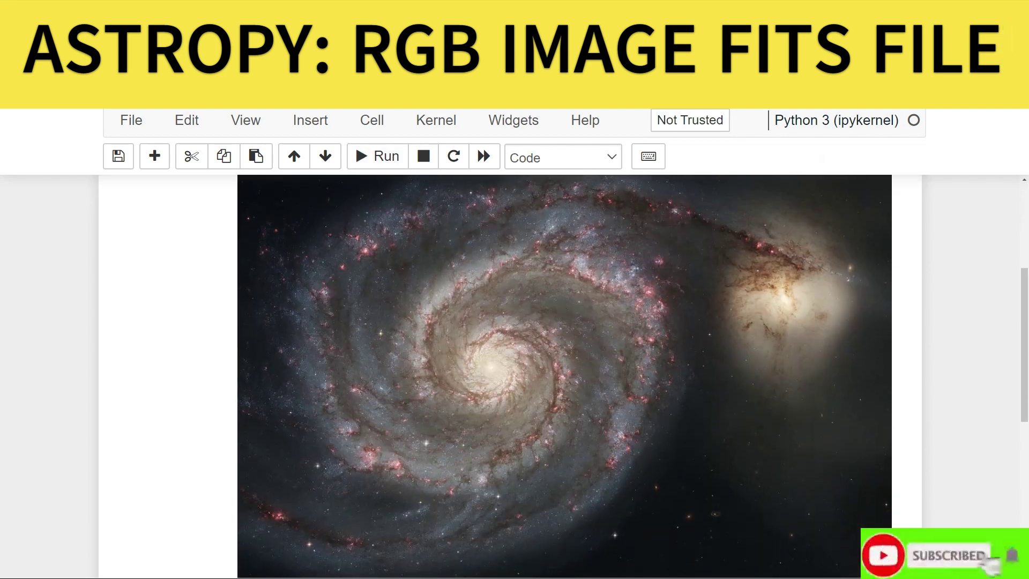
Reduce Chrome's page zoom four steps using the browser menu's Zoom '−' button
{"action": "left_click", "coordinate": [1015, 24]}
{"action": "left_click", "coordinate": [947, 131]}
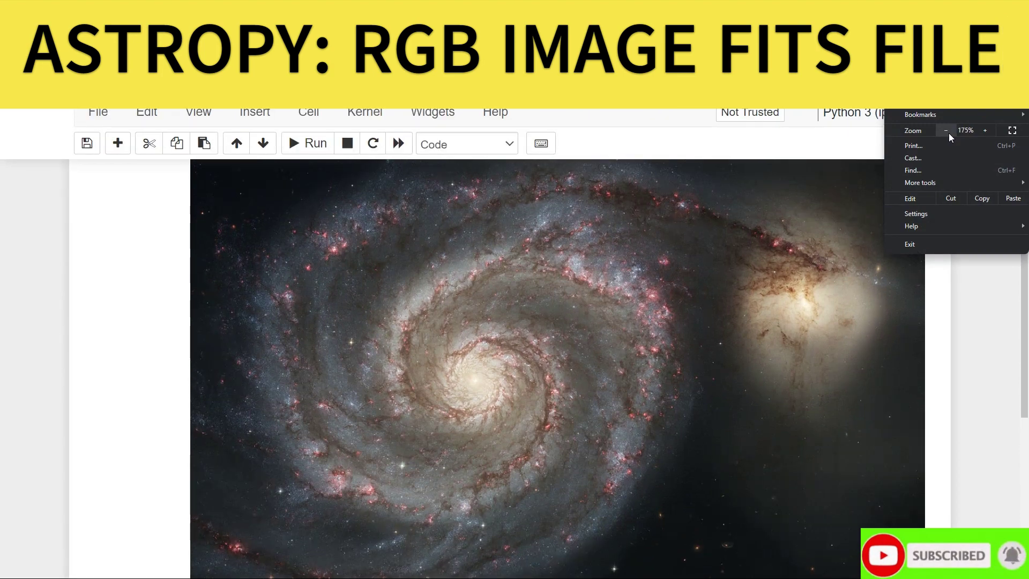
{"action": "left_click", "coordinate": [948, 131]}
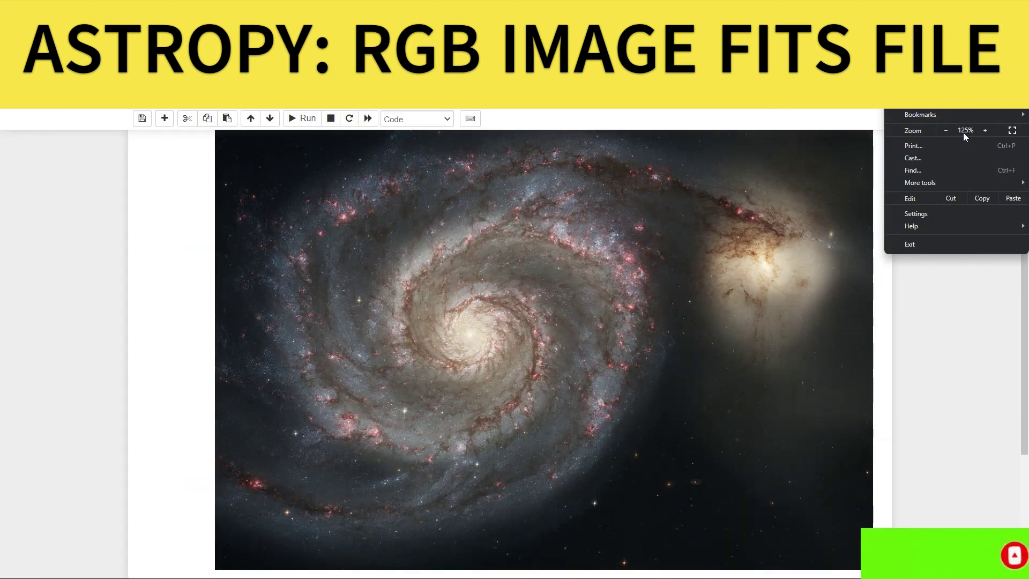
{"action": "left_click", "coordinate": [947, 130]}
{"action": "left_click", "coordinate": [946, 131]}
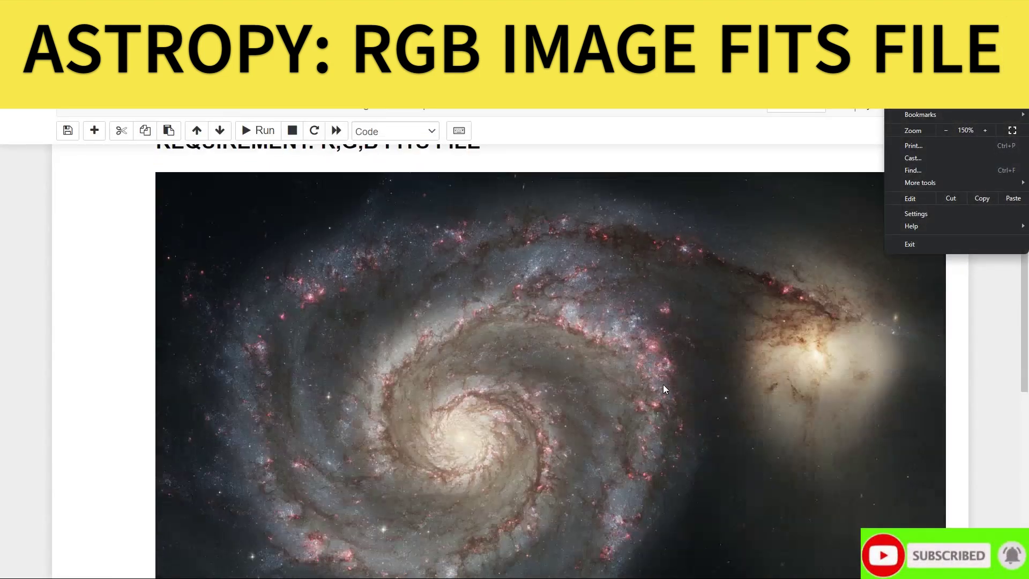
{"action": "scroll", "coordinate": [663, 389], "scroll_direction": "down", "scroll_amount": 2}
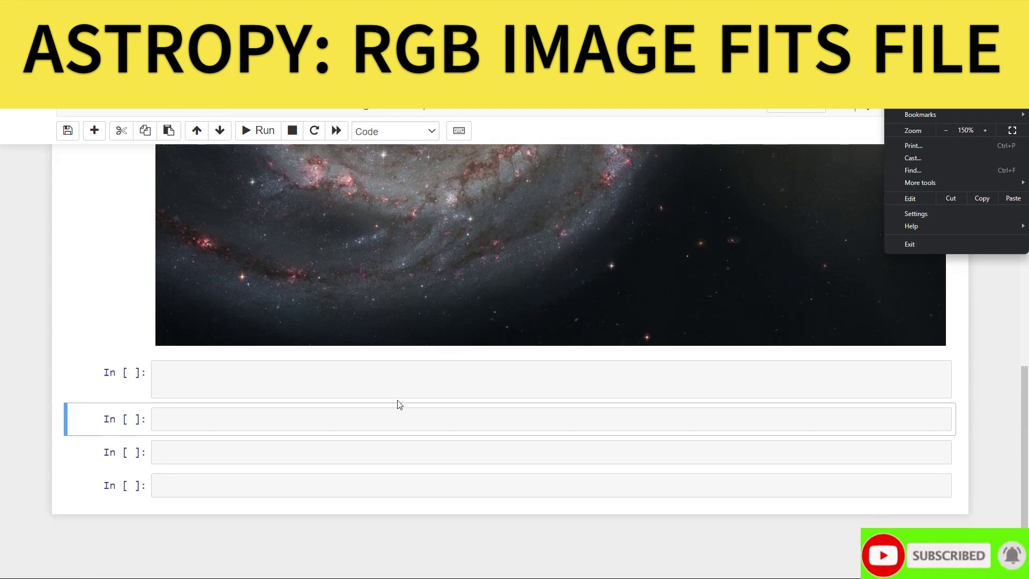
Select the first empty code cell and enlarge Chrome's zoom to 200%
{"action": "left_click", "coordinate": [193, 384]}
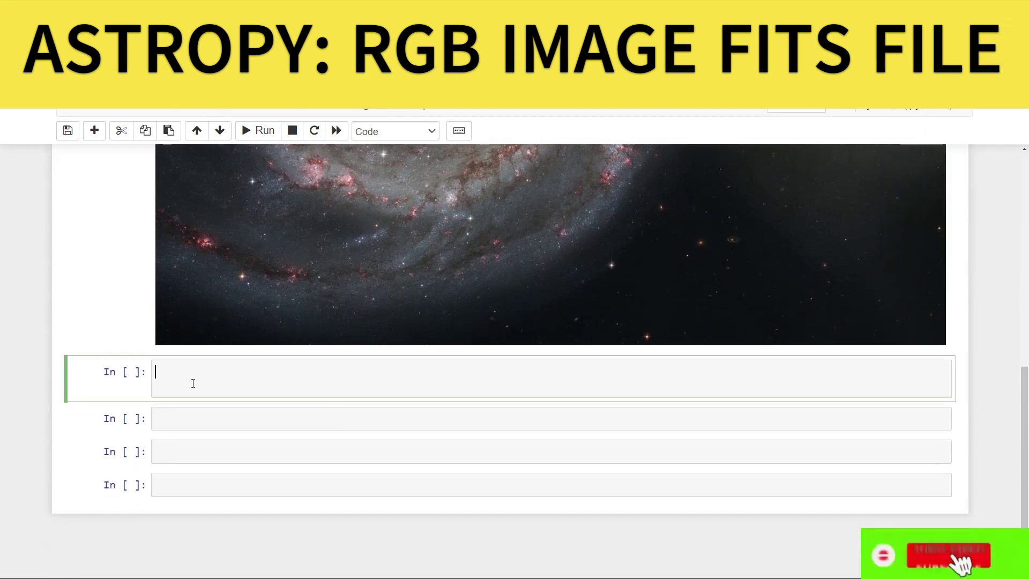
{"action": "type", "text": "#impo"}
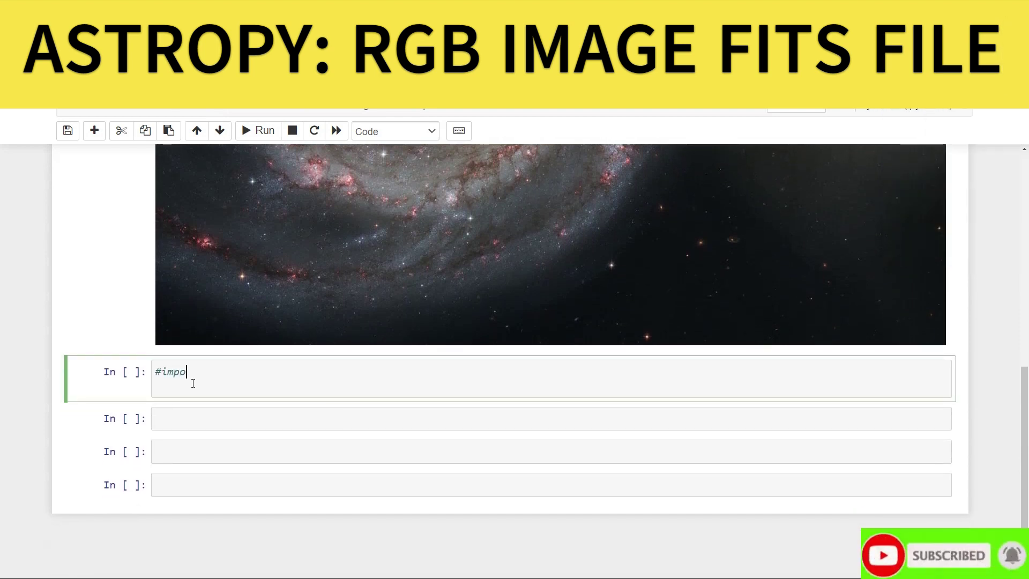
{"action": "type", "text": "b"}
{"action": "left_click", "coordinate": [1015, 89]}
{"action": "left_click", "coordinate": [983, 131]}
{"action": "left_click", "coordinate": [981, 131]}
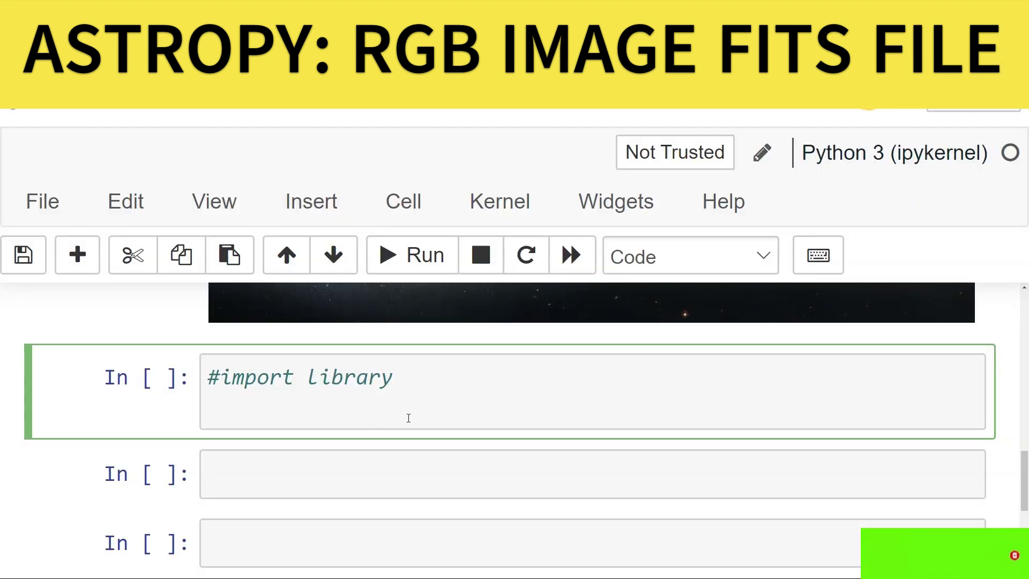
Enter an import comment plus imports of astropy.io fits and matplotlib.pyplot as plt
{"action": "key", "text": "Return"}
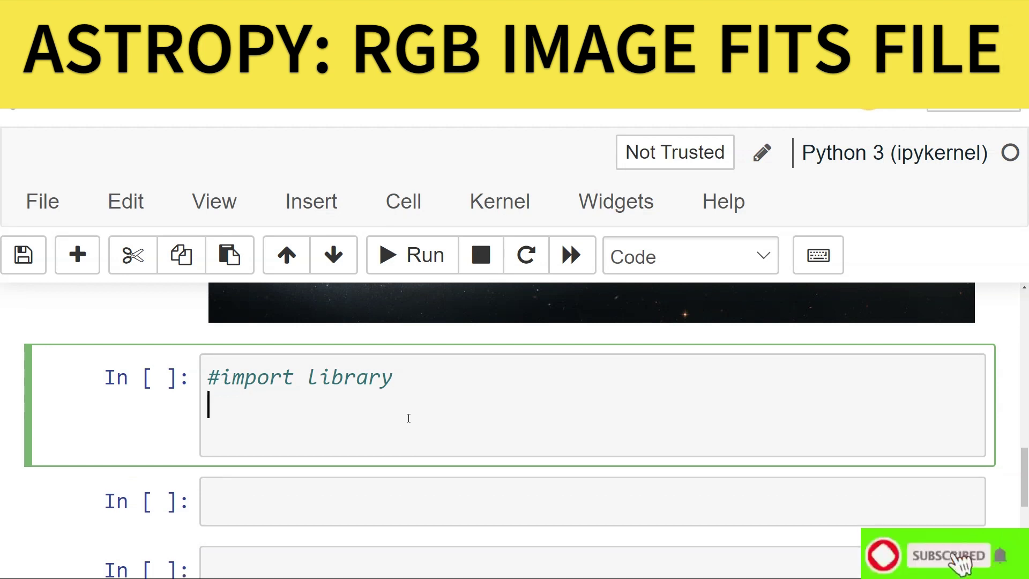
{"action": "type", "text": "from "}
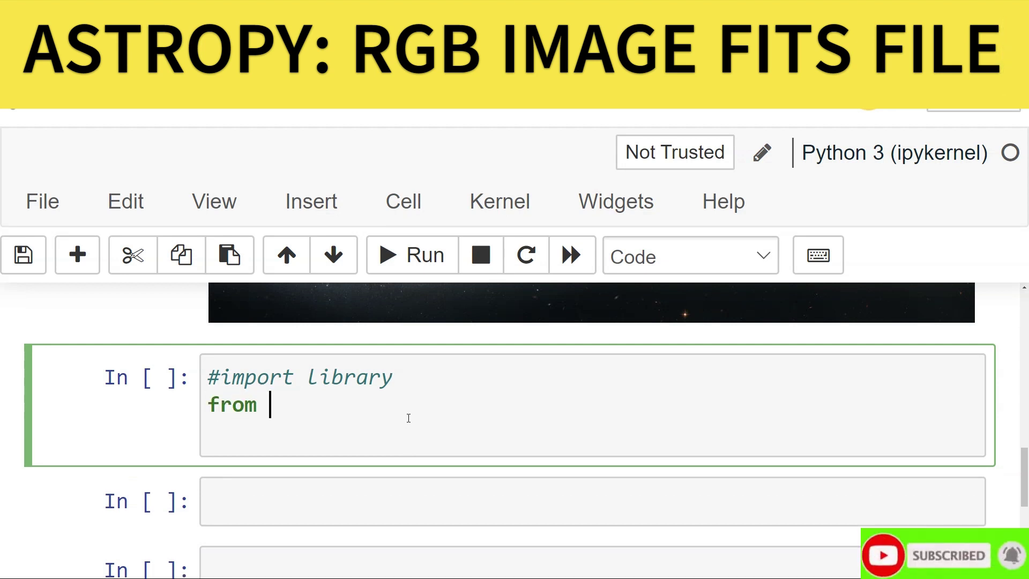
{"action": "type", "text": "astro"}
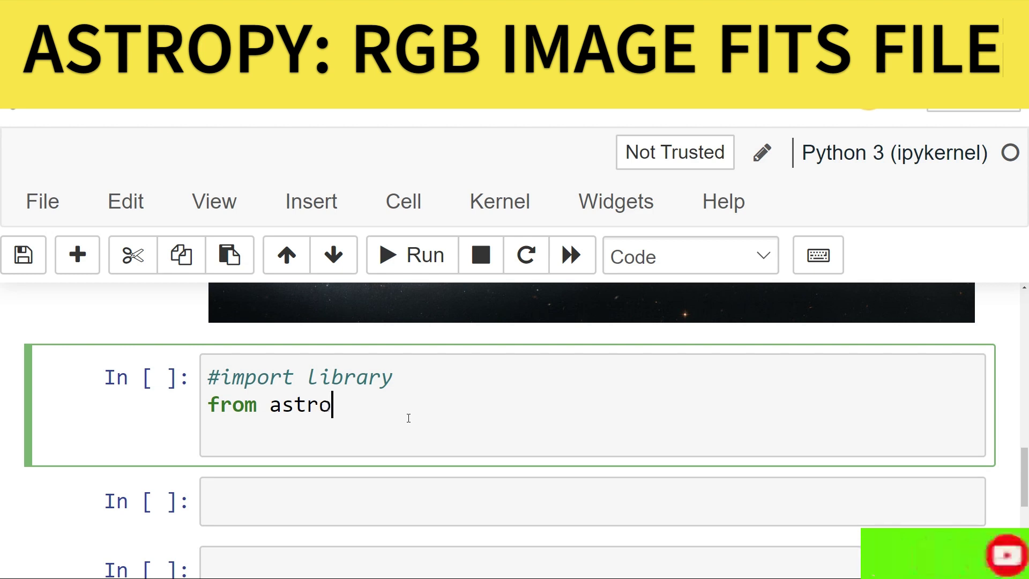
{"action": "type", "text": "py.io"}
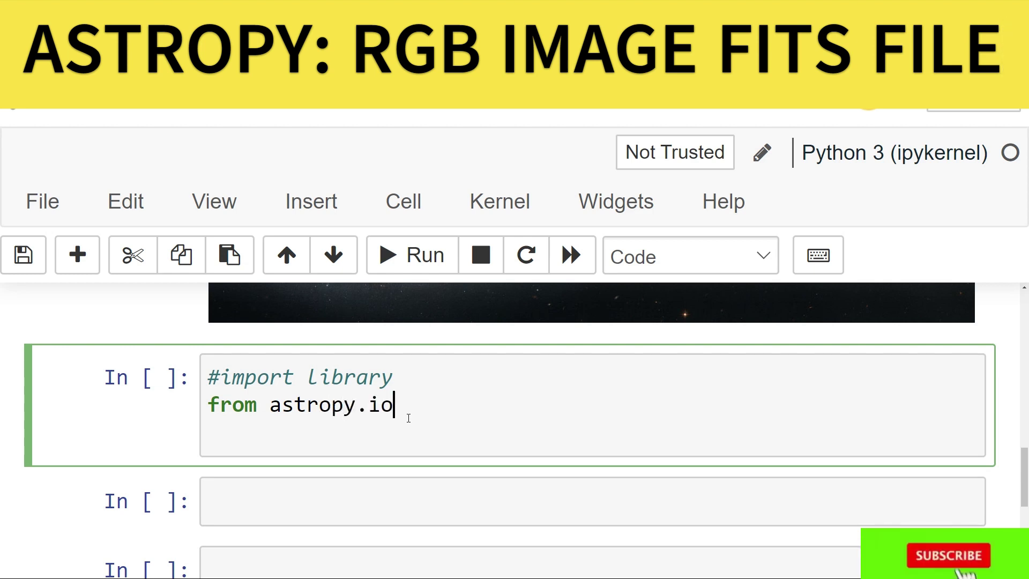
{"action": "type", "text": " import fits # "}
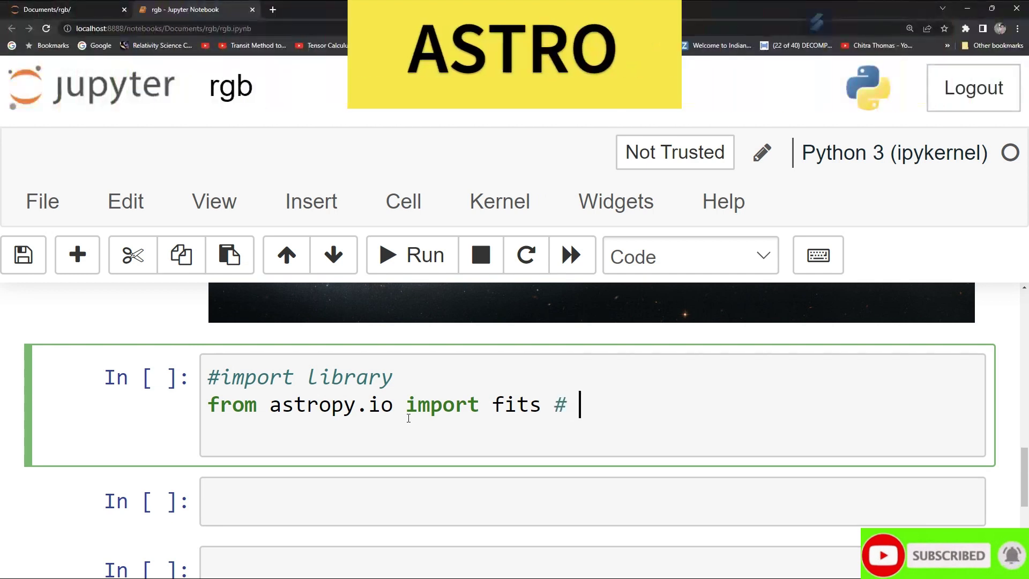
{"action": "type", "text": "read f"}
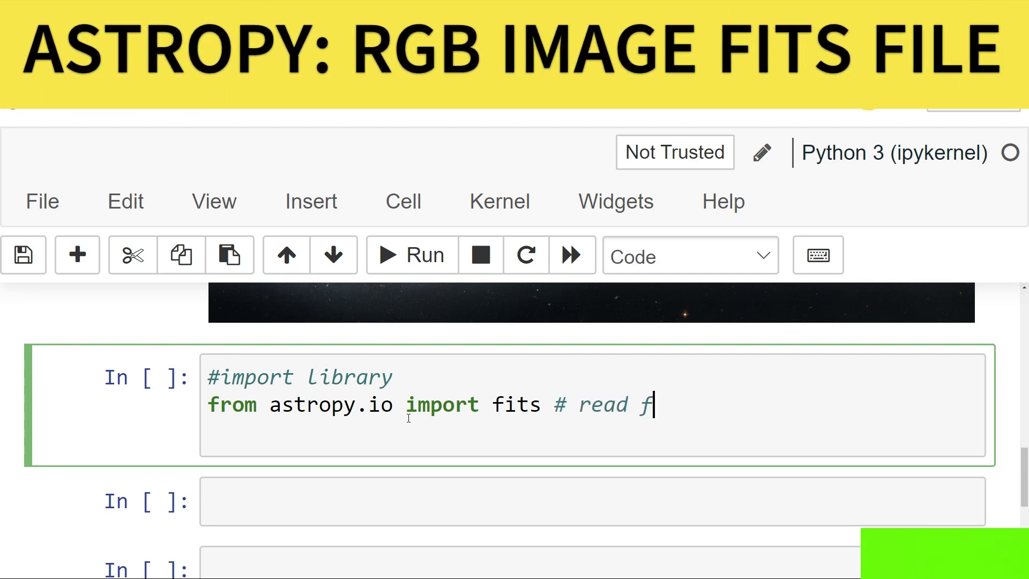
{"action": "type", "text": "its file"}
{"action": "key", "text": "Return"}
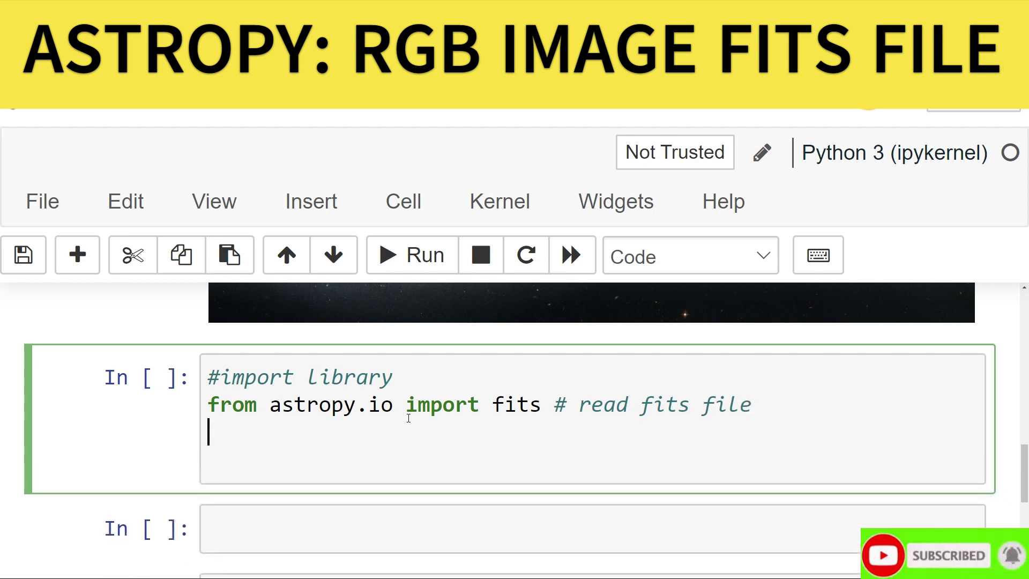
{"action": "type", "text": "impo"}
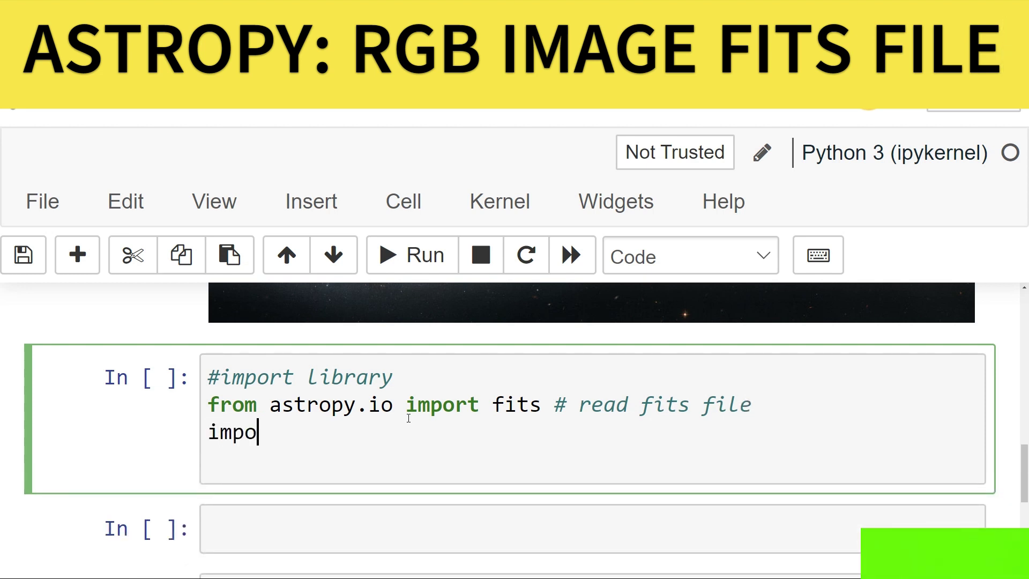
{"action": "key", "text": "BackSpace"}
{"action": "key", "text": "BackSpace"}
{"action": "type", "text": "ort matpl"}
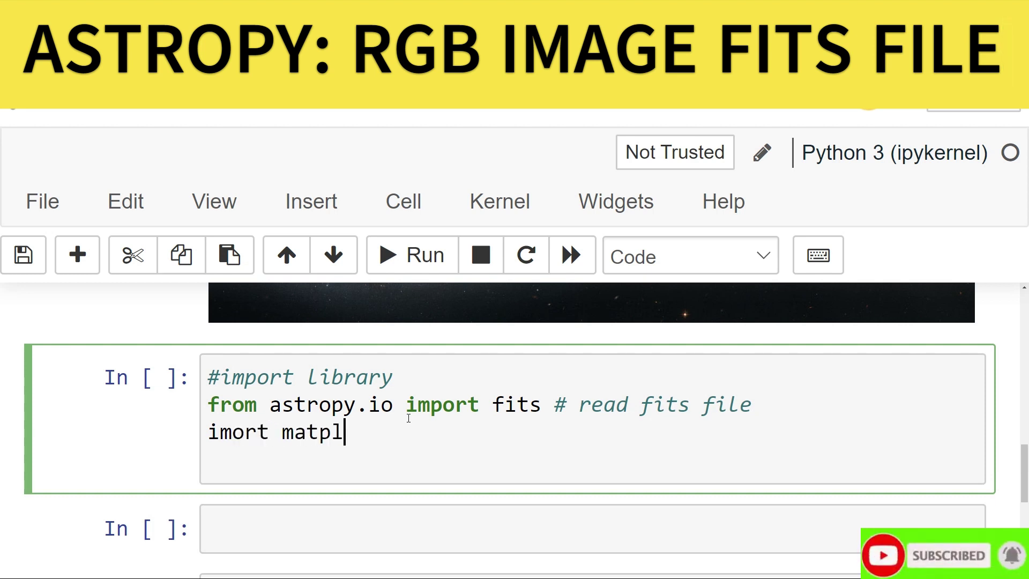
{"action": "type", "text": "otlib."}
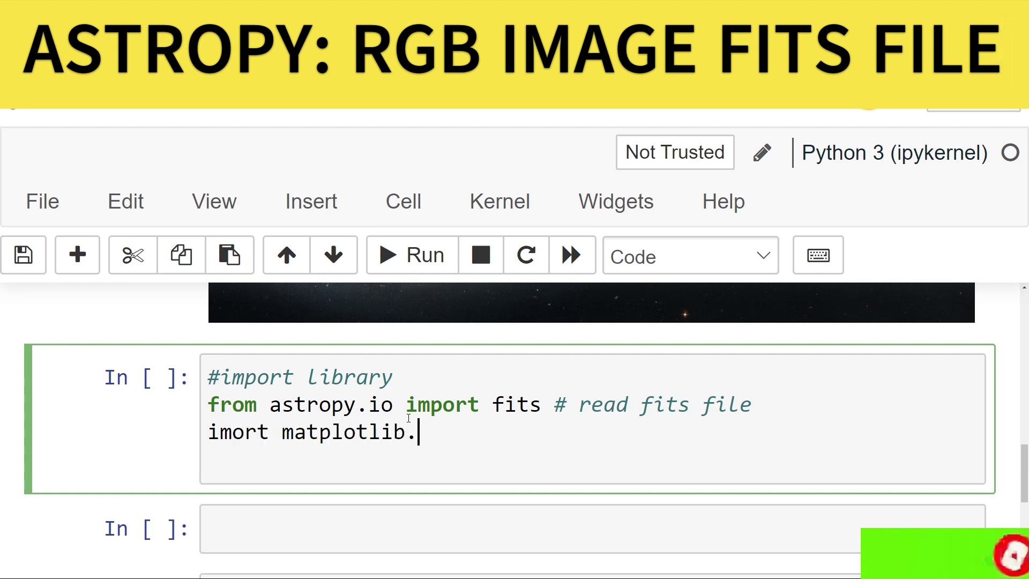
{"action": "type", "text": "pyplot as plt # for"}
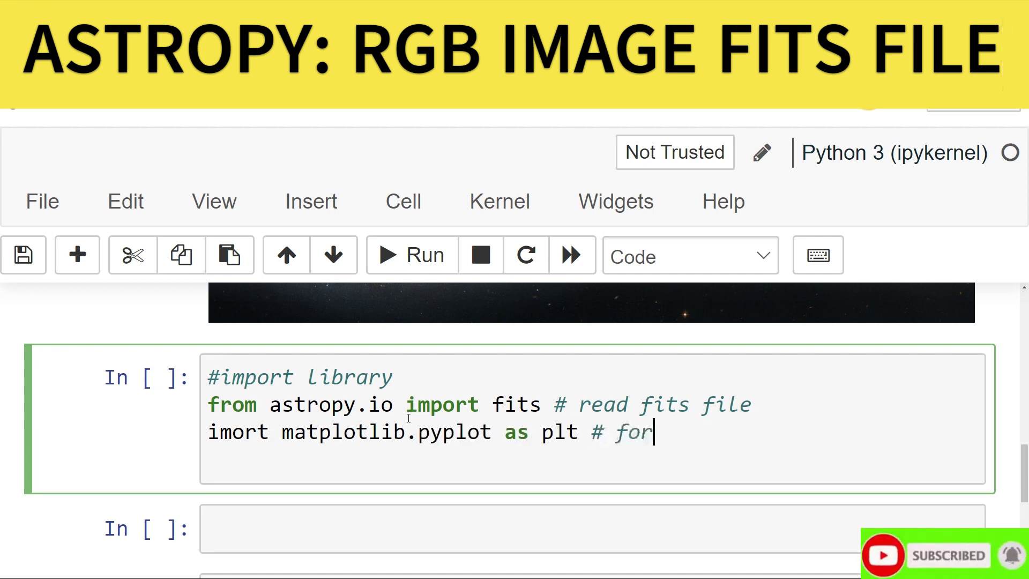
{"action": "type", "text": " plo"}
{"action": "type", "text": "tting"}
{"action": "key", "text": "Return"}
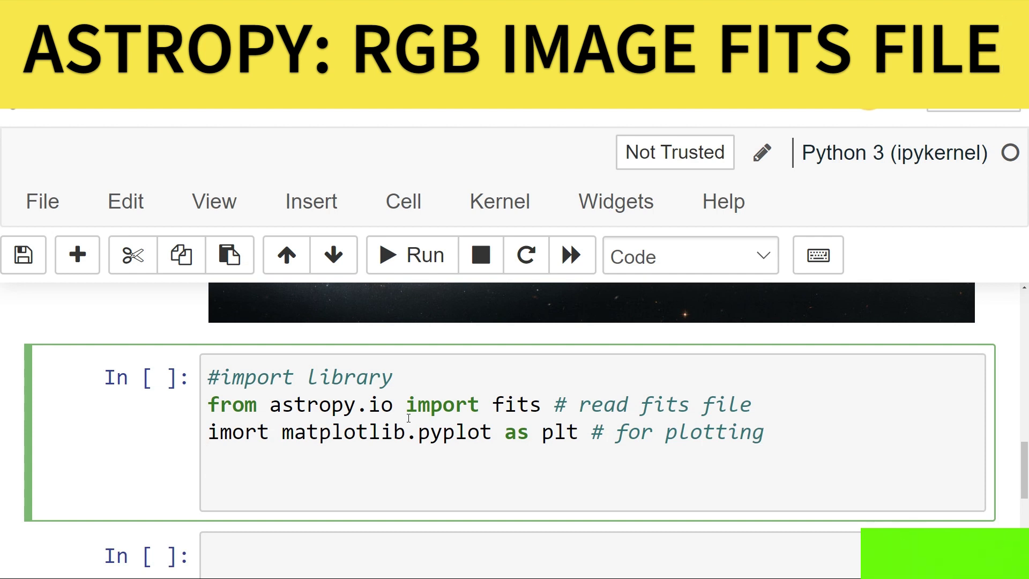
{"action": "key", "text": "Return"}
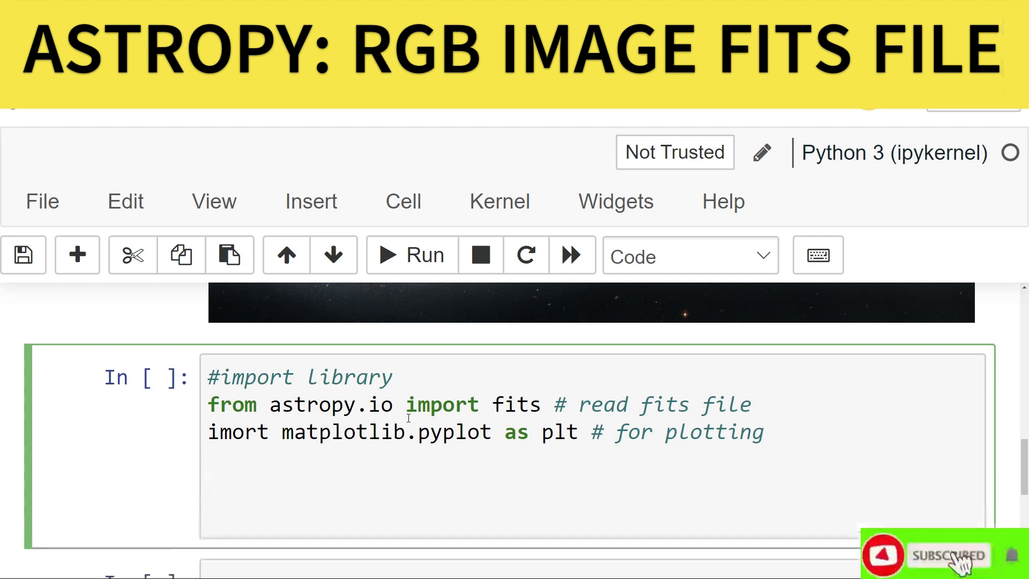
{"action": "type", "text": "# read fits"}
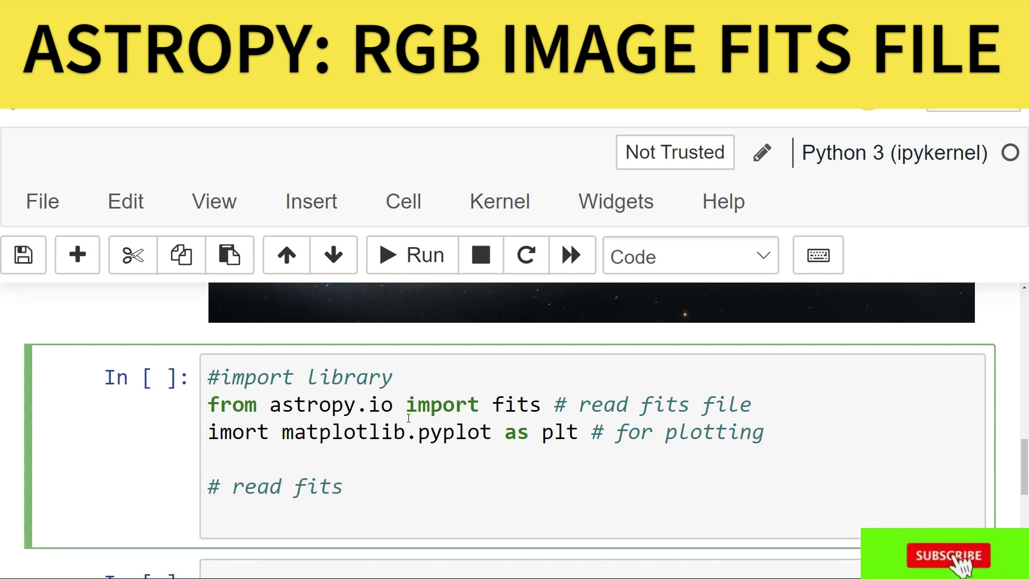
{"action": "type", "text": " file"}
Load the r-band FITS file into r with fits.open, undoing a wrong completion
{"action": "key", "text": "Return"}
{"action": "scroll", "coordinate": [409, 417], "scroll_direction": "down", "scroll_amount": 1}
{"action": "type", "text": "r =fits"}
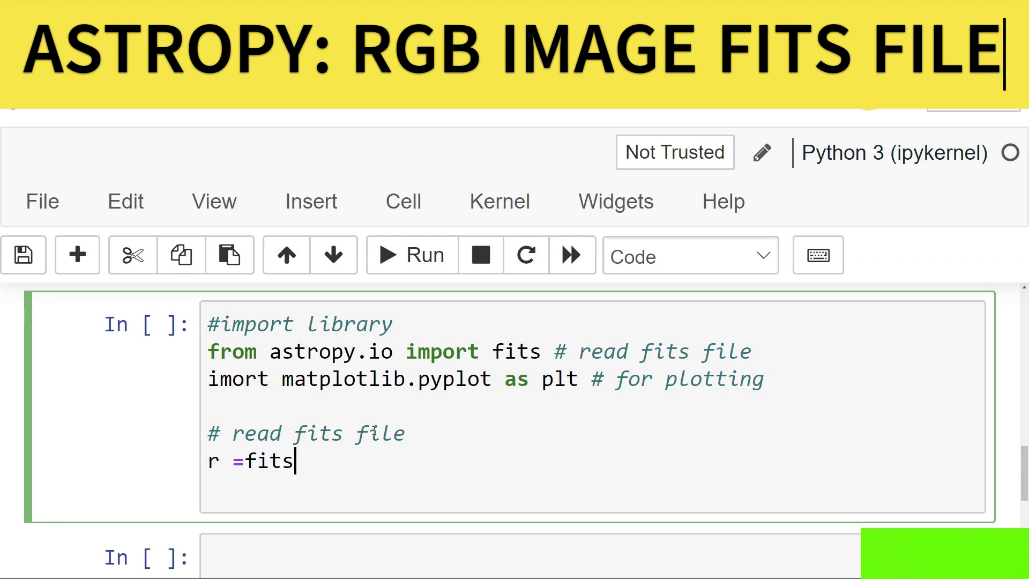
{"action": "type", "text": ".open"}
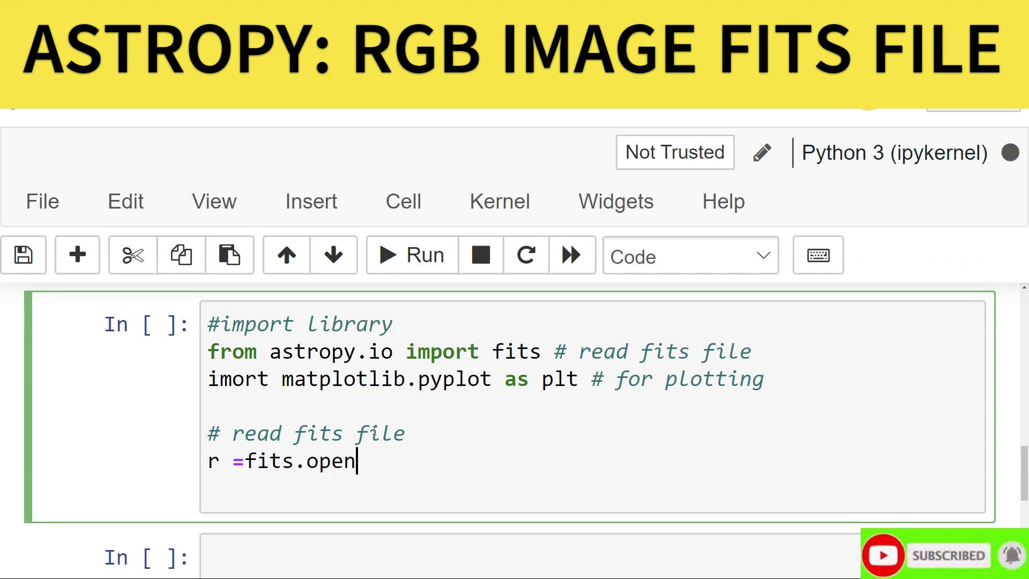
{"action": "type", "text": "'"}
{"action": "scroll", "coordinate": [374, 429], "scroll_direction": "down", "scroll_amount": 2}
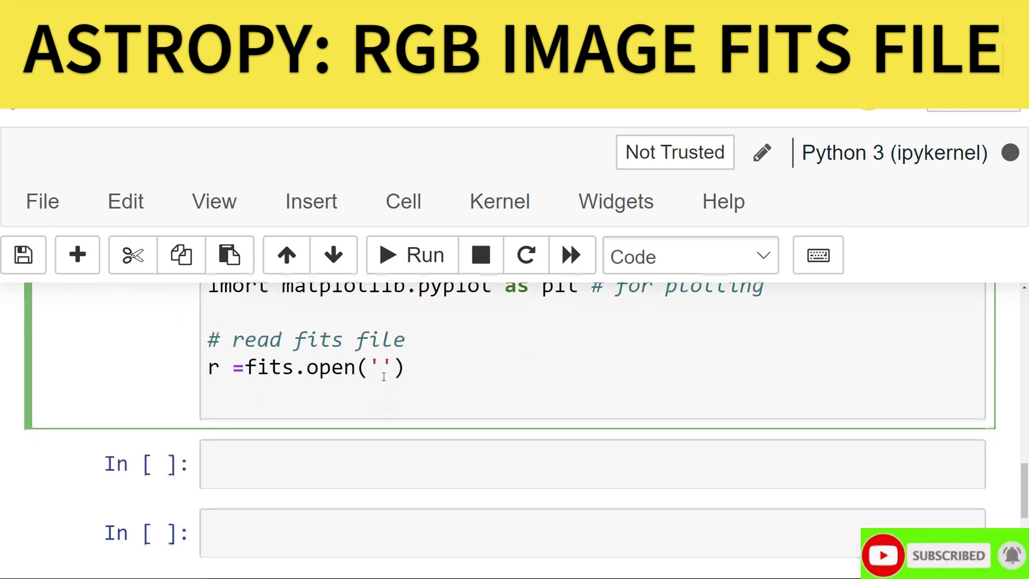
{"action": "key", "text": "Tab"}
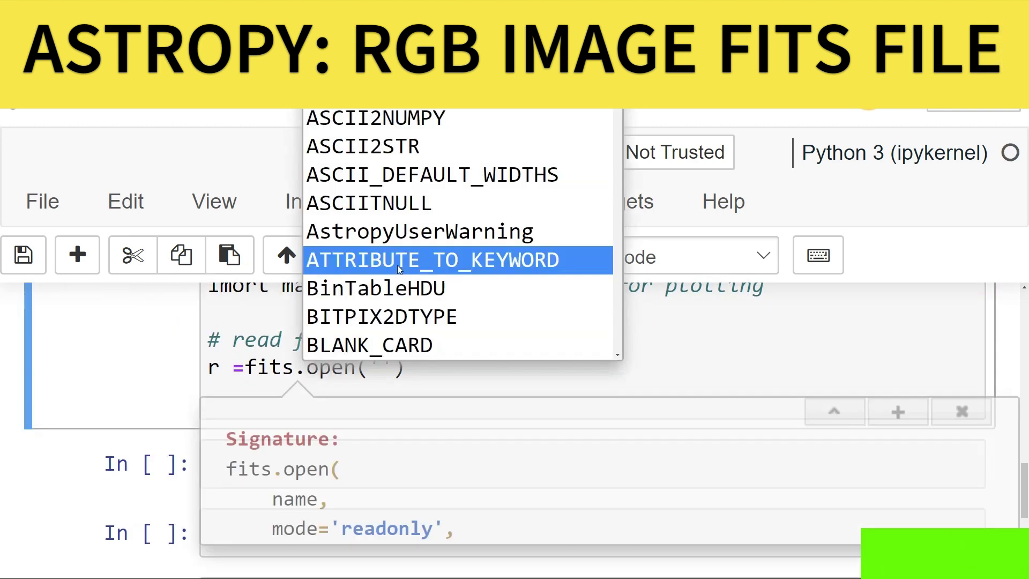
{"action": "left_click", "coordinate": [414, 260]}
{"action": "scroll", "coordinate": [528, 415], "scroll_direction": "up", "scroll_amount": 1}
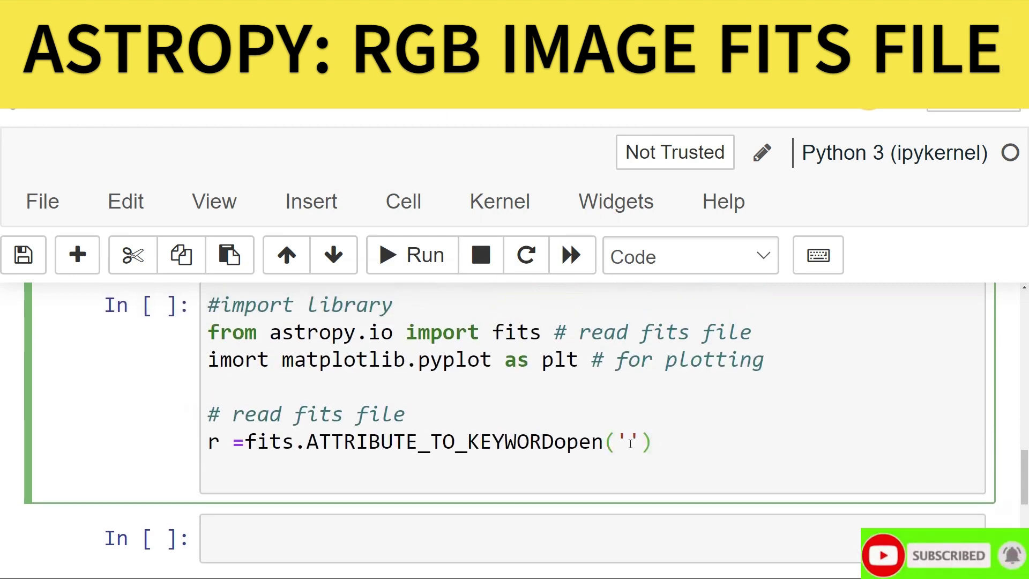
{"action": "left_click_drag", "start_coordinate": [658, 442], "coordinate": [306, 443]}
{"action": "key", "text": "BackSpace"}
{"action": "type", "text": "r =fits.o"}
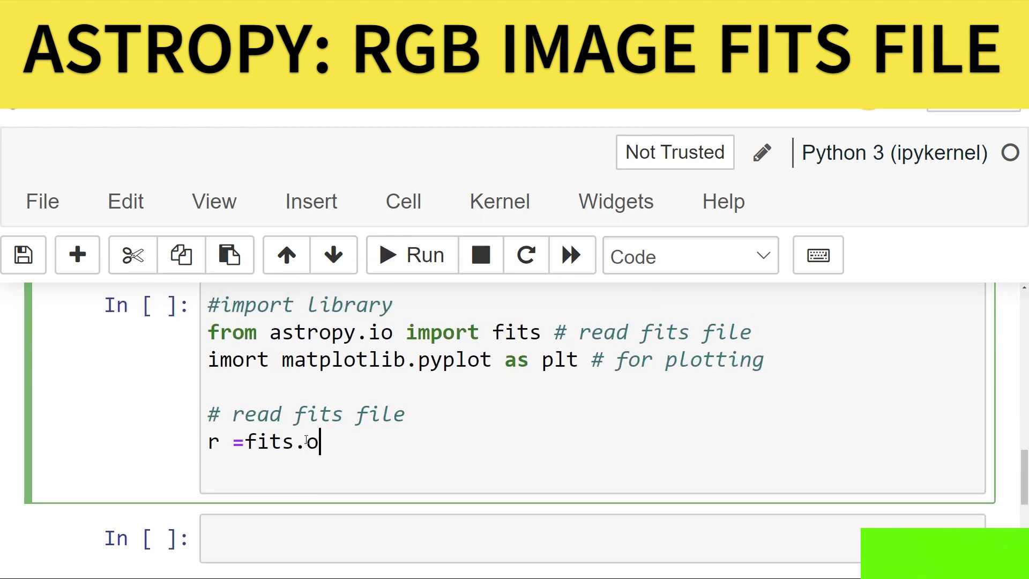
{"action": "type", "text": "pen"}
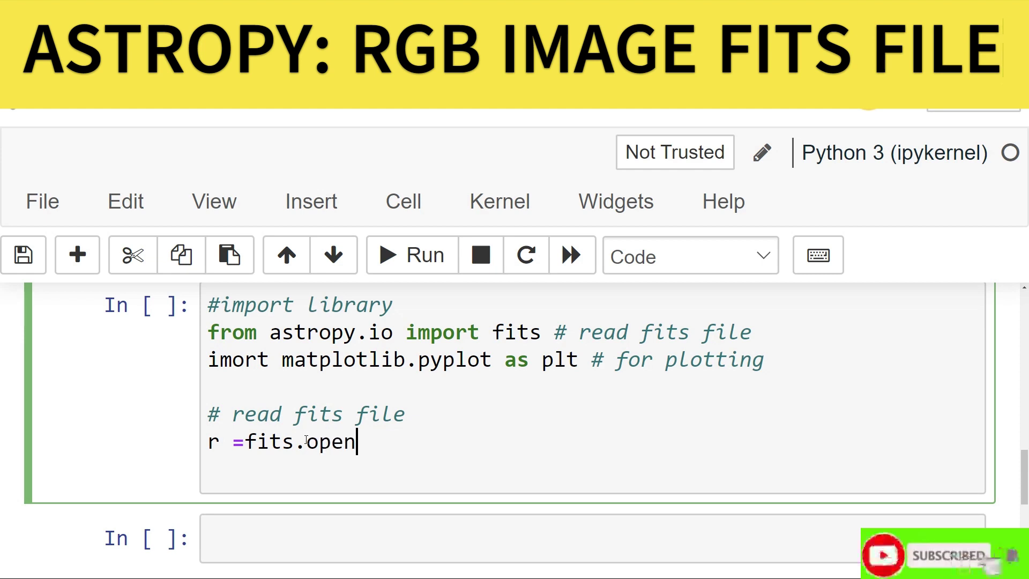
{"action": "type", "text": "('"}
{"action": "key", "text": "Tab"}
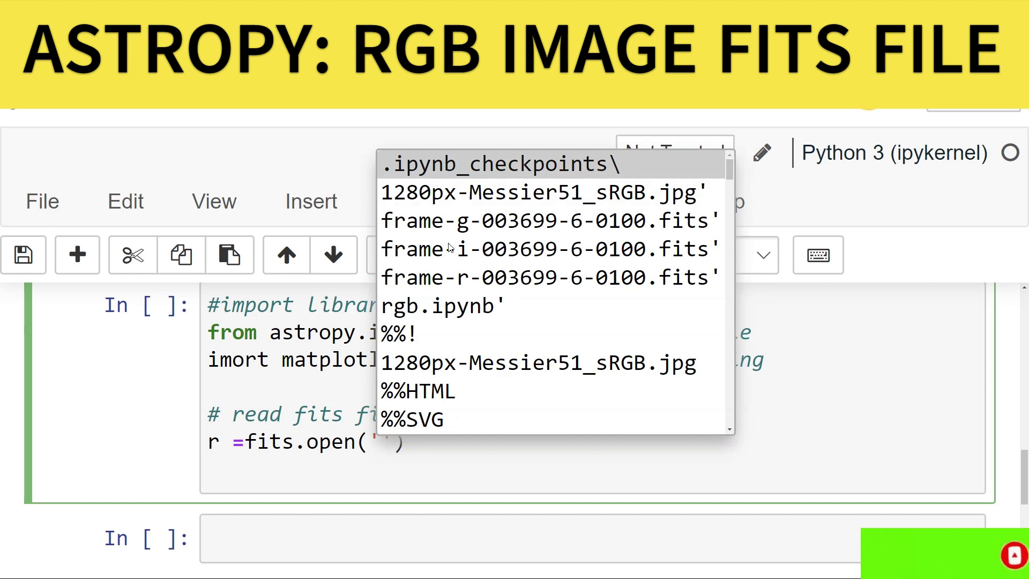
{"action": "double_click", "coordinate": [484, 278]}
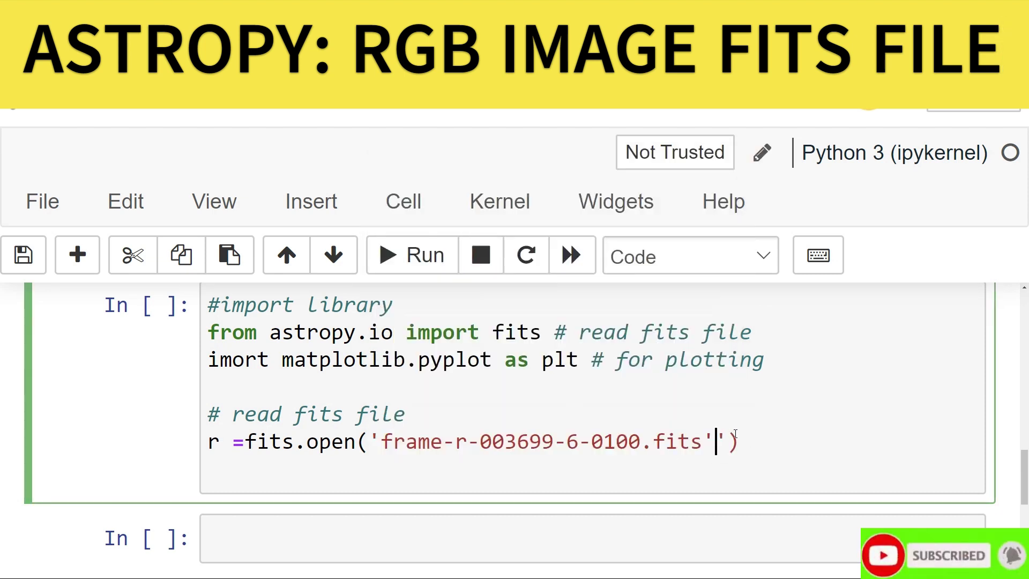
{"action": "type", "text": "+"}
{"action": "type", "text": "++"}
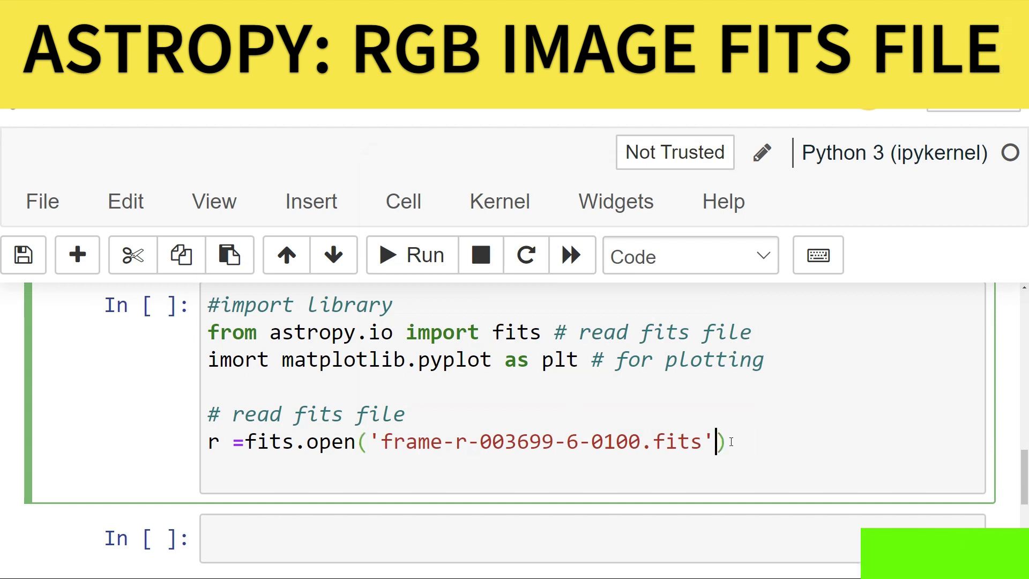
Add a line opening the frame-g FITS file into g
{"action": "key", "text": "End"}
{"action": "key", "text": "Return"}
{"action": "type", "text": "g="}
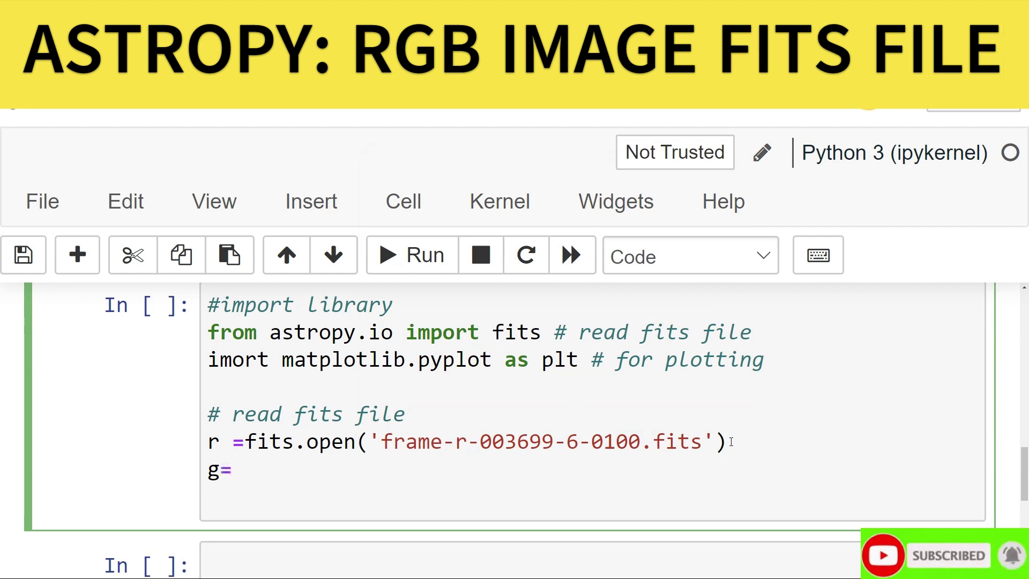
{"action": "type", "text": "fits."}
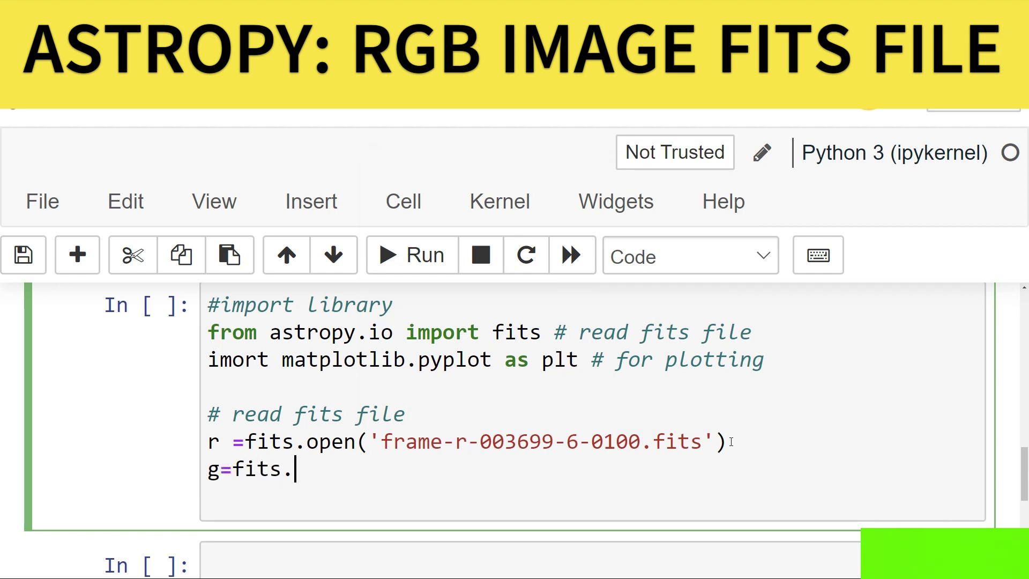
{"action": "type", "text": "open("}
{"action": "key", "text": "Tab"}
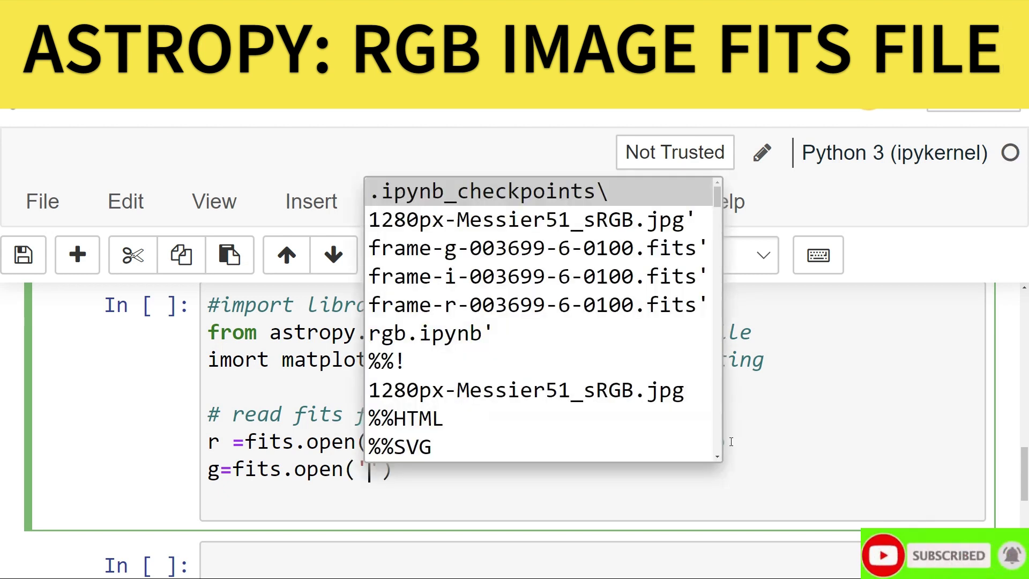
{"action": "key", "text": "Down"}
{"action": "key", "text": "Down"}
{"action": "key", "text": "Return"}
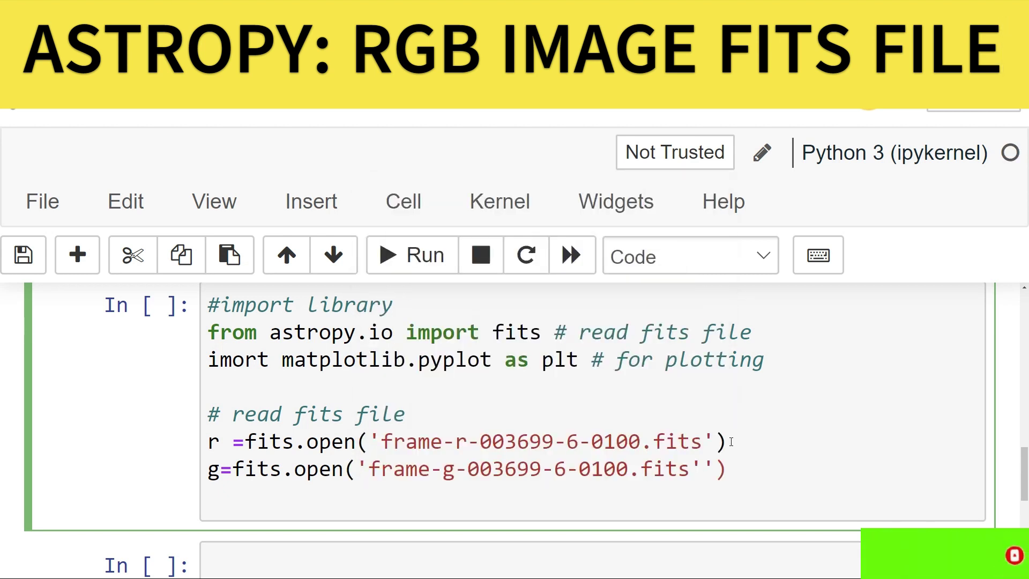
{"action": "key", "text": "Return"}
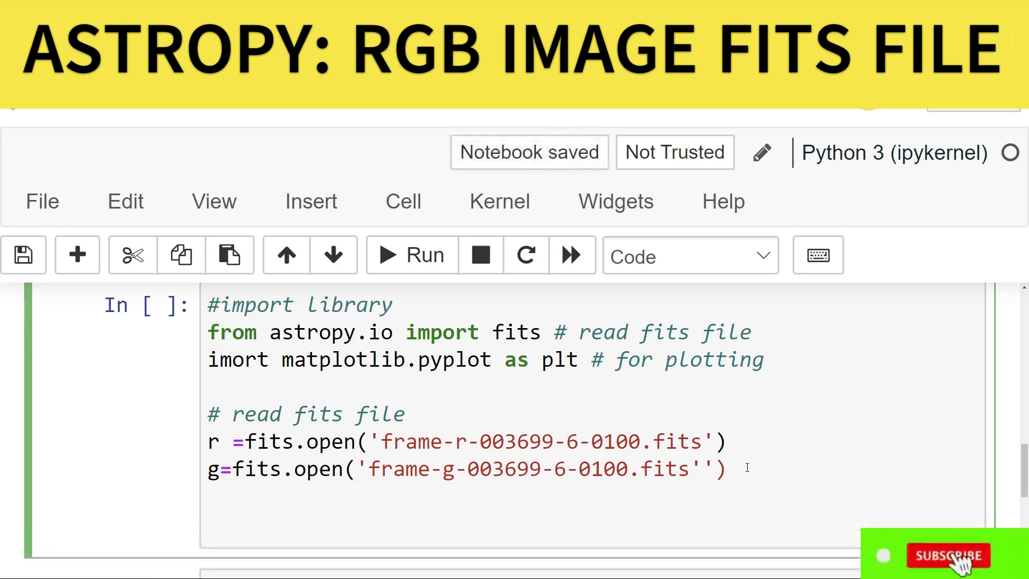
{"action": "key", "text": "BackSpace"}
{"action": "key", "text": "BackSpace"}
{"action": "key", "text": "BackSpace"}
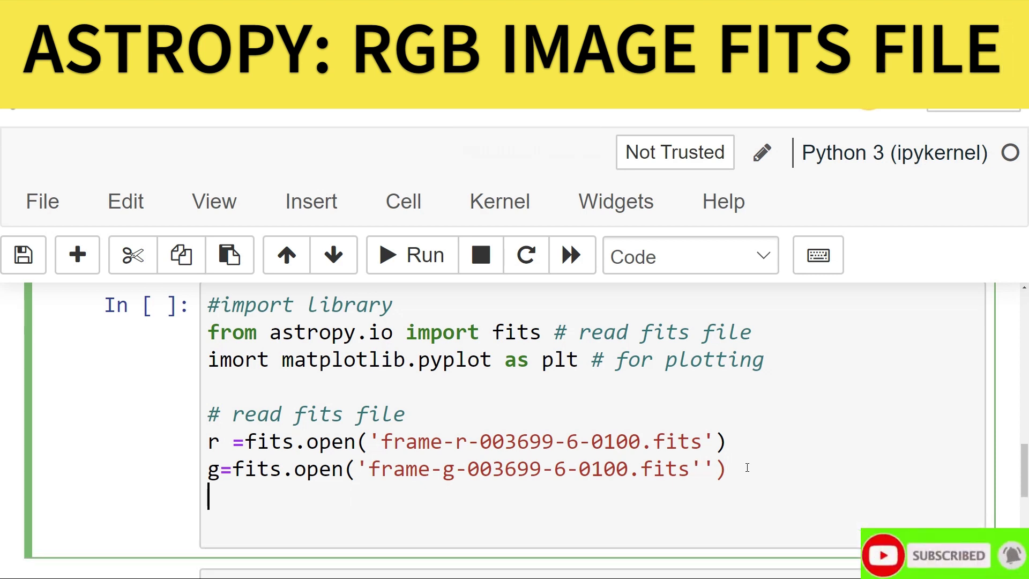
{"action": "type", "text": "i="}
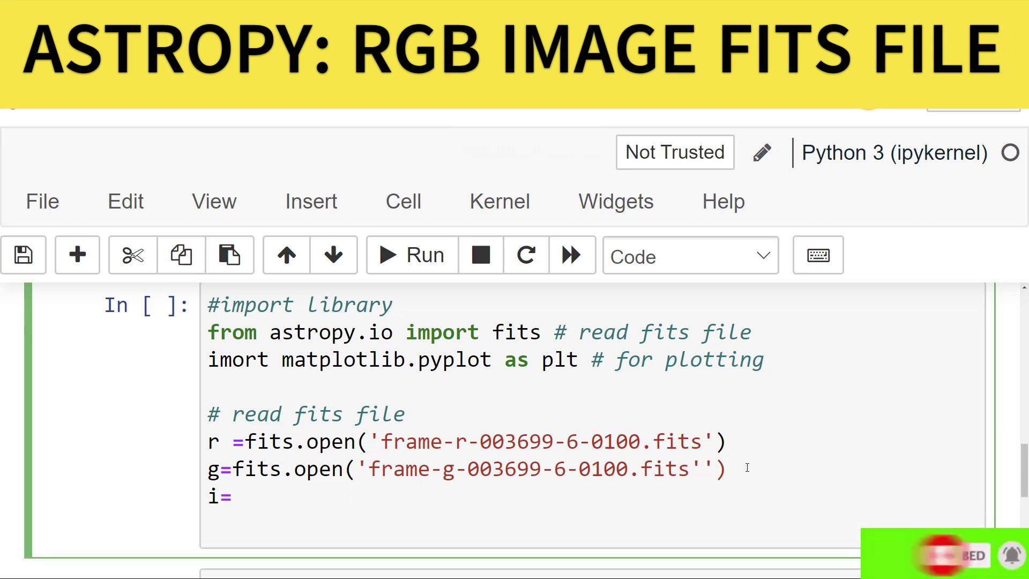
{"action": "type", "text": "fits"}
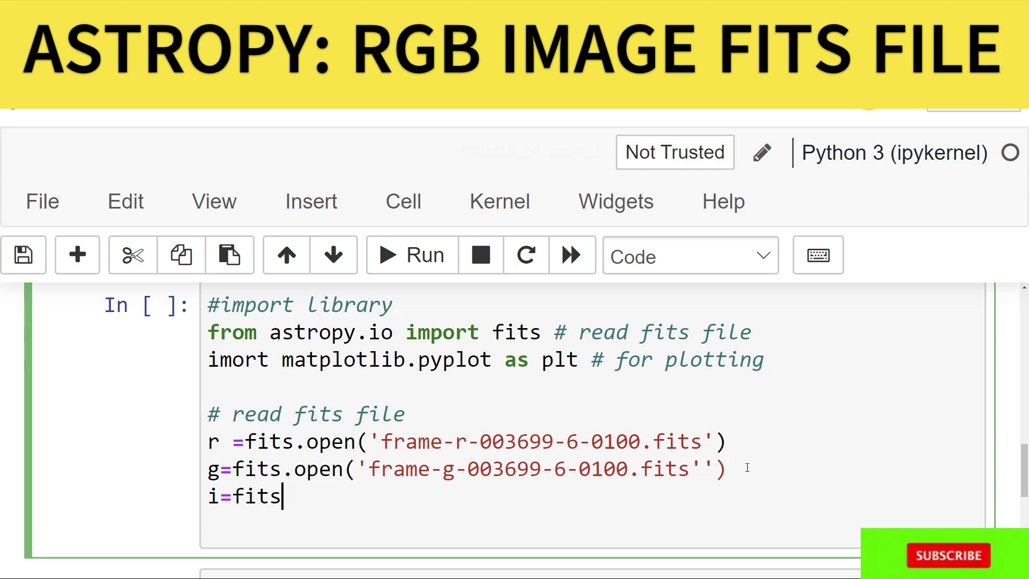
{"action": "type", "text": ".open('"}
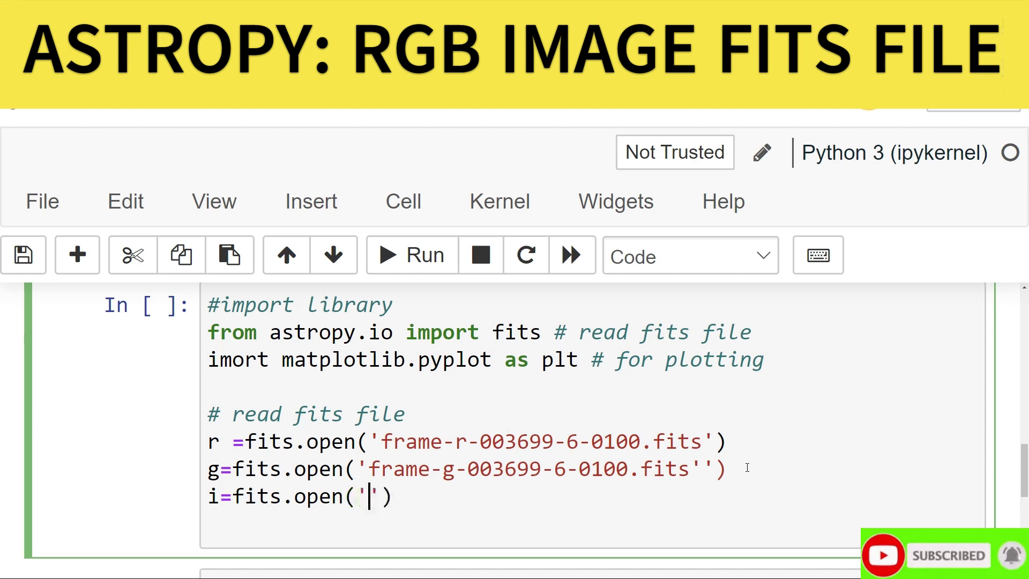
Add a line opening the frame-i FITS file into i and run the cell
{"action": "key", "text": "Tab"}
{"action": "key", "text": "Down"}
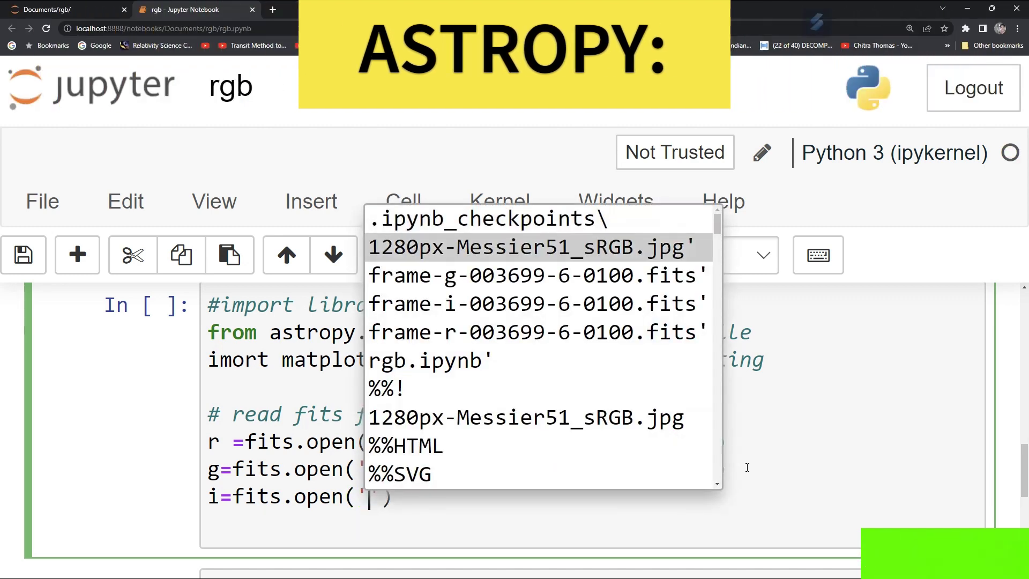
{"action": "key", "text": "Down"}
{"action": "key", "text": "Down"}
{"action": "key", "text": "Return"}
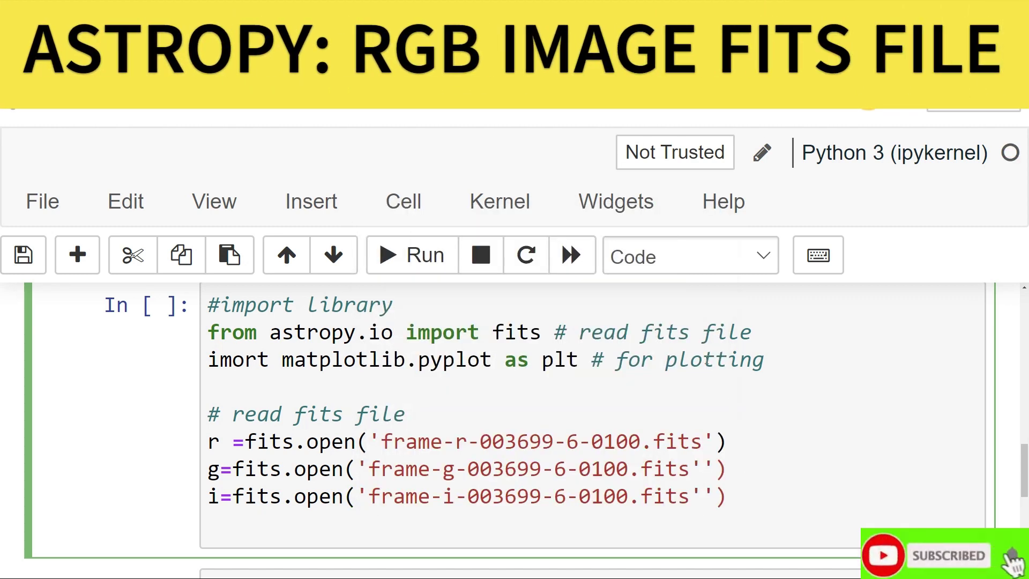
{"action": "left_click", "coordinate": [411, 255]}
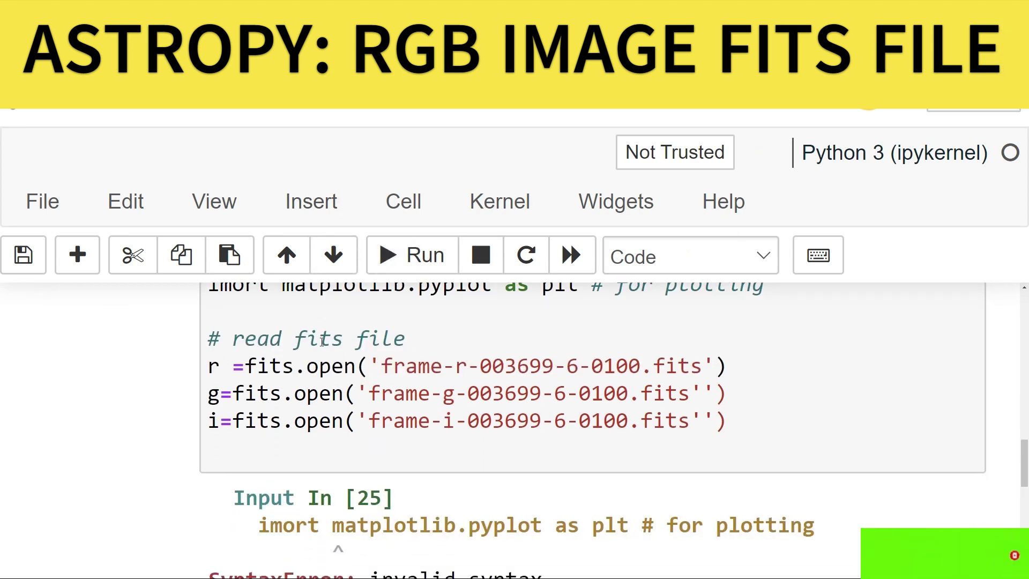
Change the comment to '3 fits file', fix 'imort', and remove stray quotes on g and i
{"action": "left_click", "coordinate": [282, 339]}
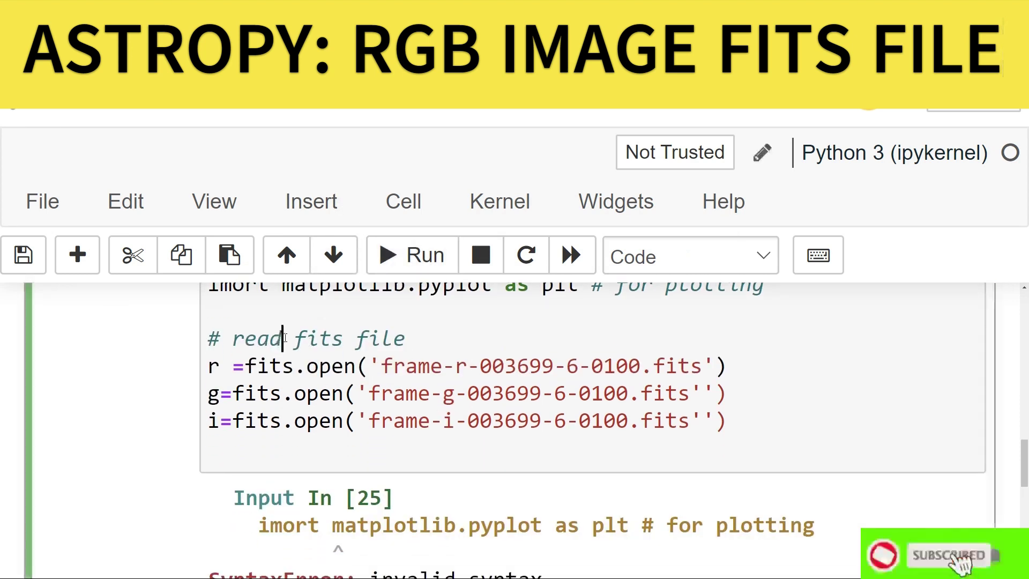
{"action": "type", "text": "3"}
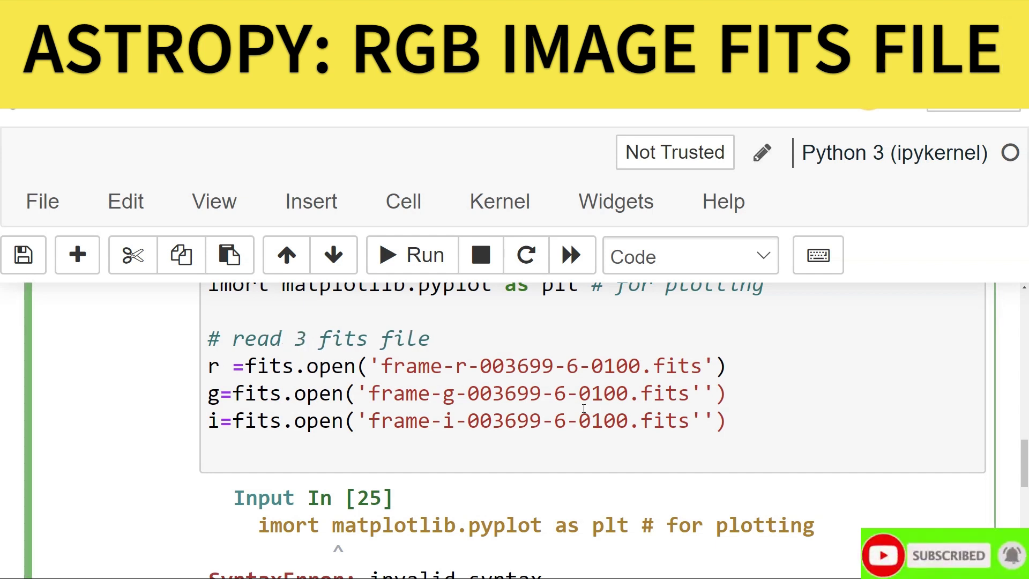
{"action": "scroll", "coordinate": [483, 464], "scroll_direction": "down", "scroll_amount": 3}
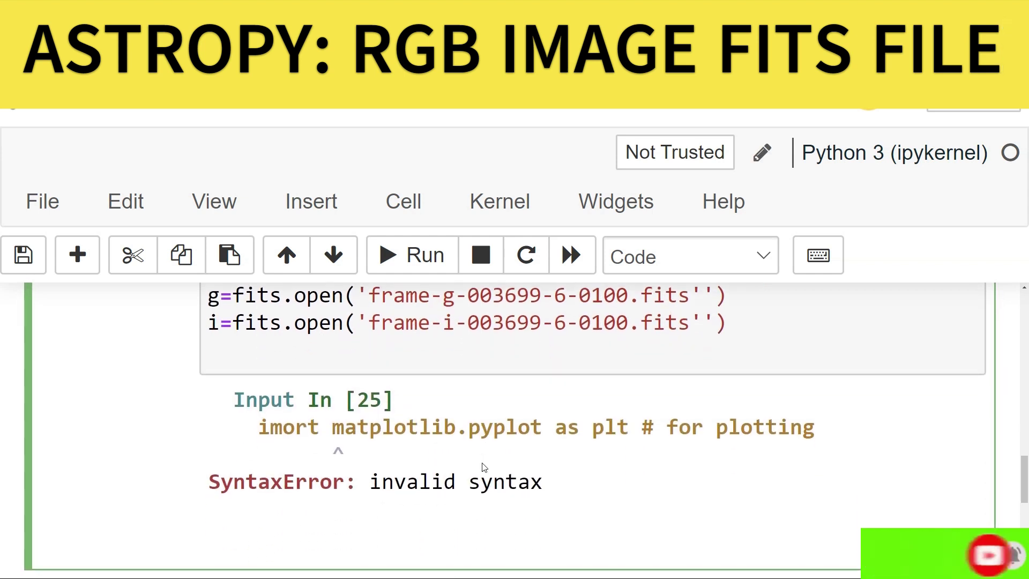
{"action": "scroll", "coordinate": [483, 468], "scroll_direction": "up", "scroll_amount": 5}
{"action": "scroll", "coordinate": [483, 467], "scroll_direction": "up", "scroll_amount": 5}
{"action": "scroll", "coordinate": [455, 452], "scroll_direction": "down", "scroll_amount": 2}
{"action": "scroll", "coordinate": [328, 455], "scroll_direction": "down", "scroll_amount": 1}
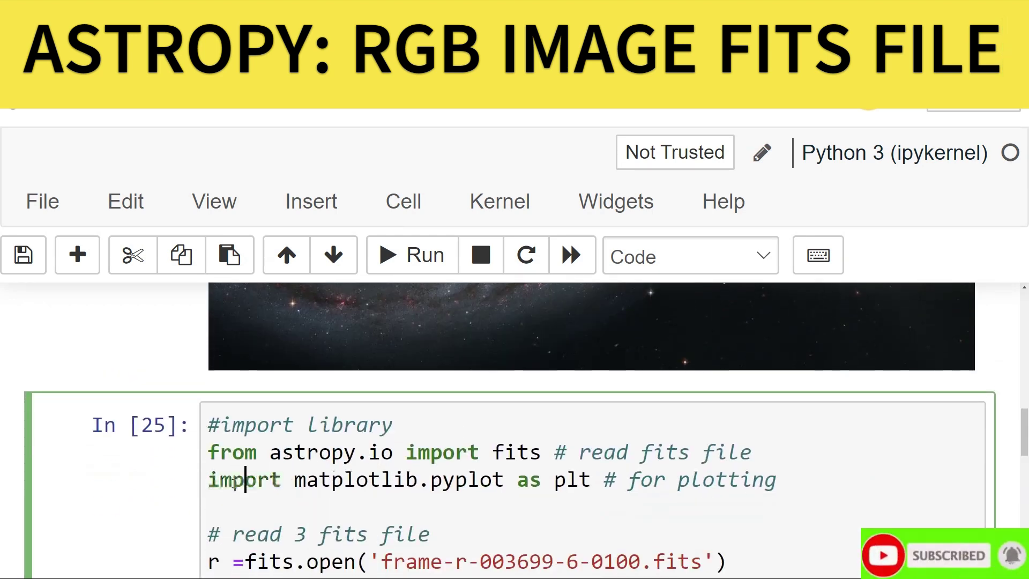
{"action": "scroll", "coordinate": [233, 480], "scroll_direction": "down", "scroll_amount": 8}
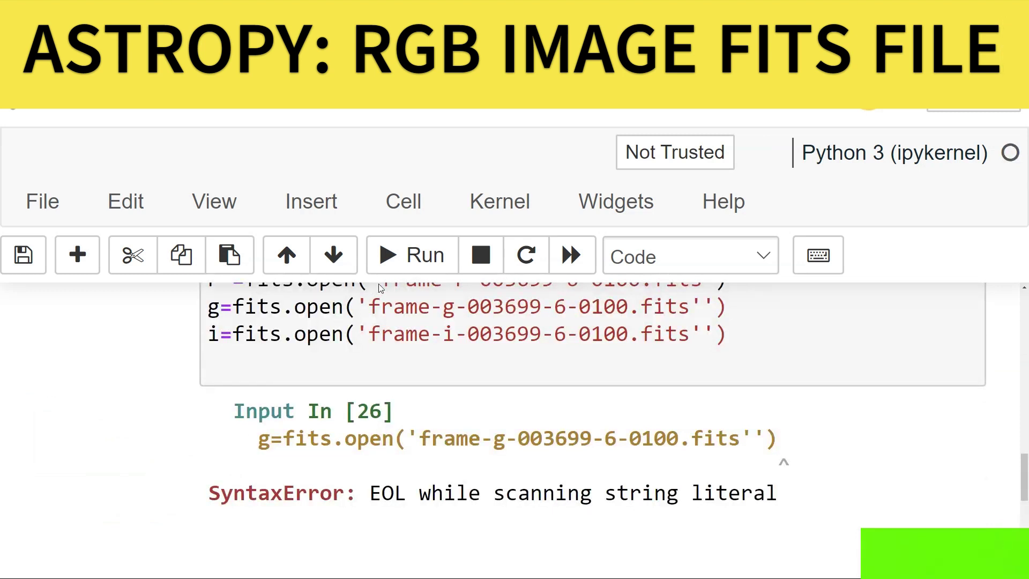
{"action": "left_click", "coordinate": [391, 260]}
{"action": "scroll", "coordinate": [482, 448], "scroll_direction": "up", "scroll_amount": 2}
{"action": "scroll", "coordinate": [684, 419], "scroll_direction": "up", "scroll_amount": 2}
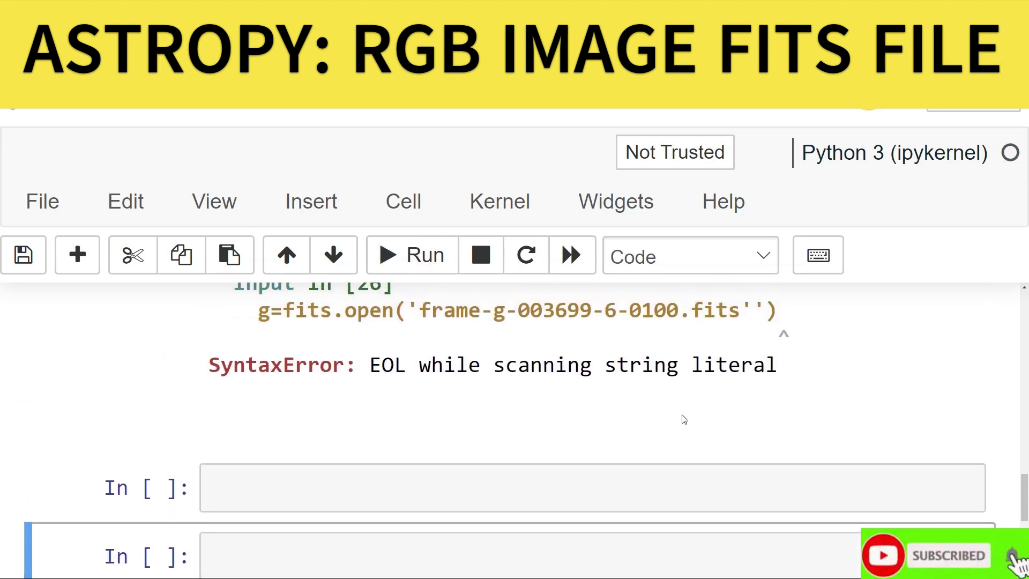
{"action": "scroll", "coordinate": [609, 416], "scroll_direction": "up", "scroll_amount": 3}
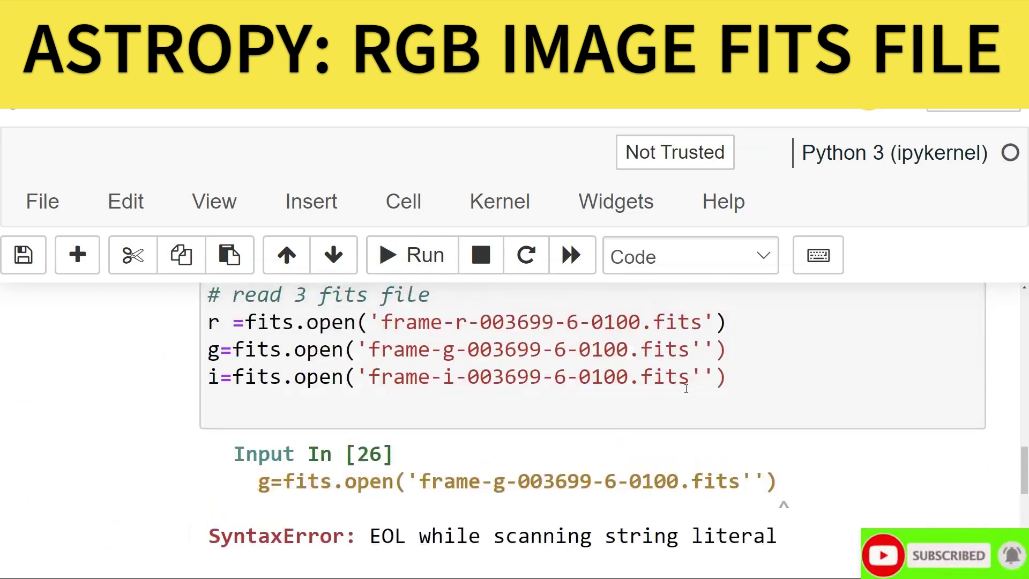
{"action": "left_click", "coordinate": [711, 344]}
{"action": "key", "text": "BackSpace"}
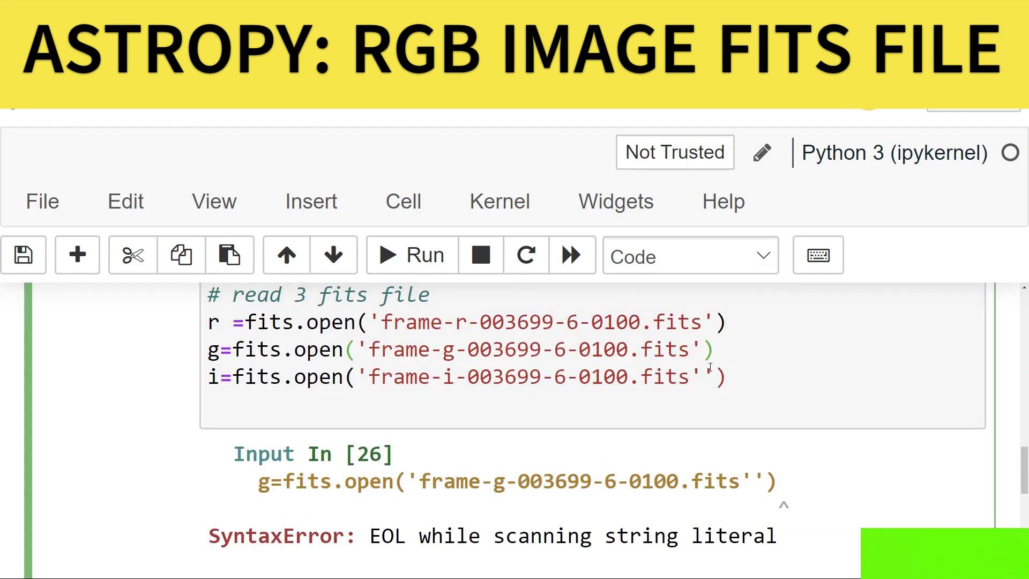
{"action": "key", "text": "shift+Return"}
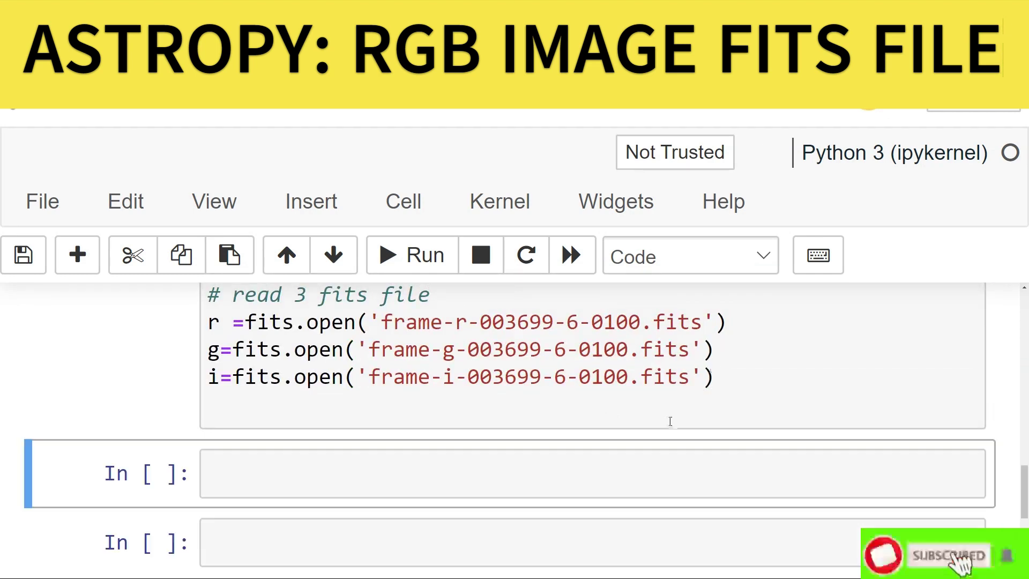
{"action": "scroll", "coordinate": [646, 438], "scroll_direction": "up", "scroll_amount": 2}
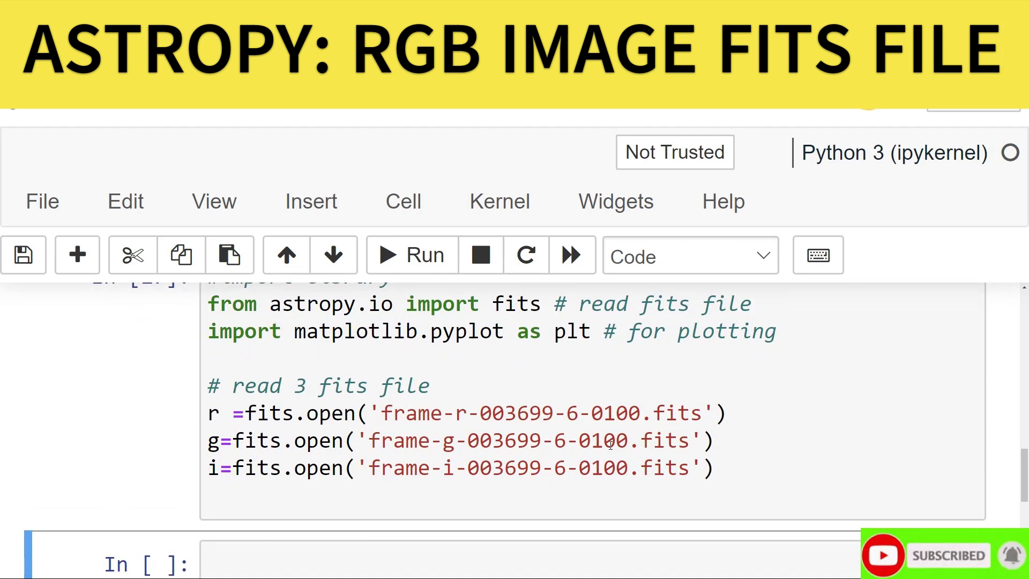
{"action": "left_click", "coordinate": [721, 474]}
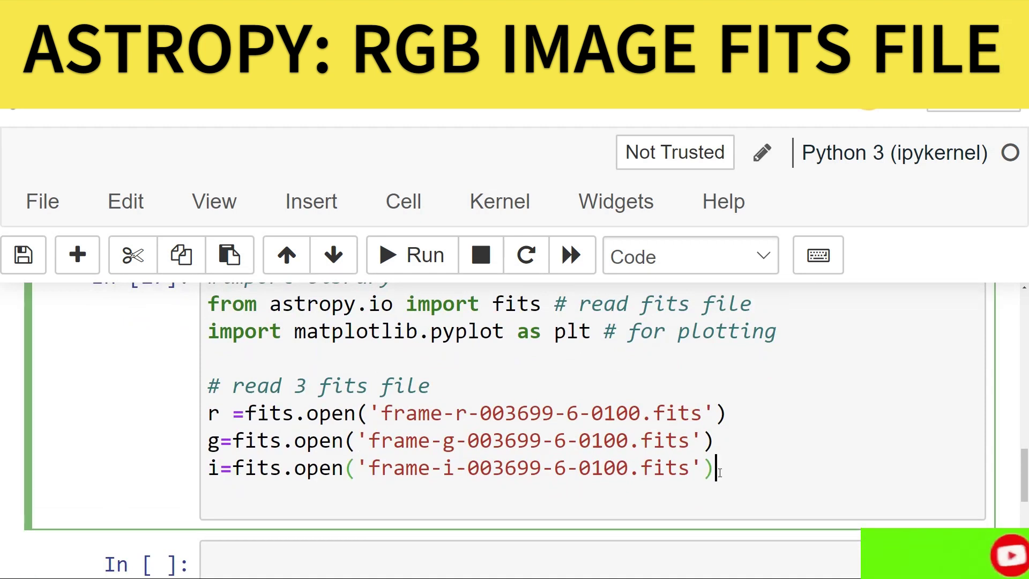
Add r.info() and run it to list the r file's four HDUs, highlighting PRIMARY
{"action": "key", "text": "Return"}
{"action": "type", "text": "r"}
{"action": "key", "text": "shift+Return"}
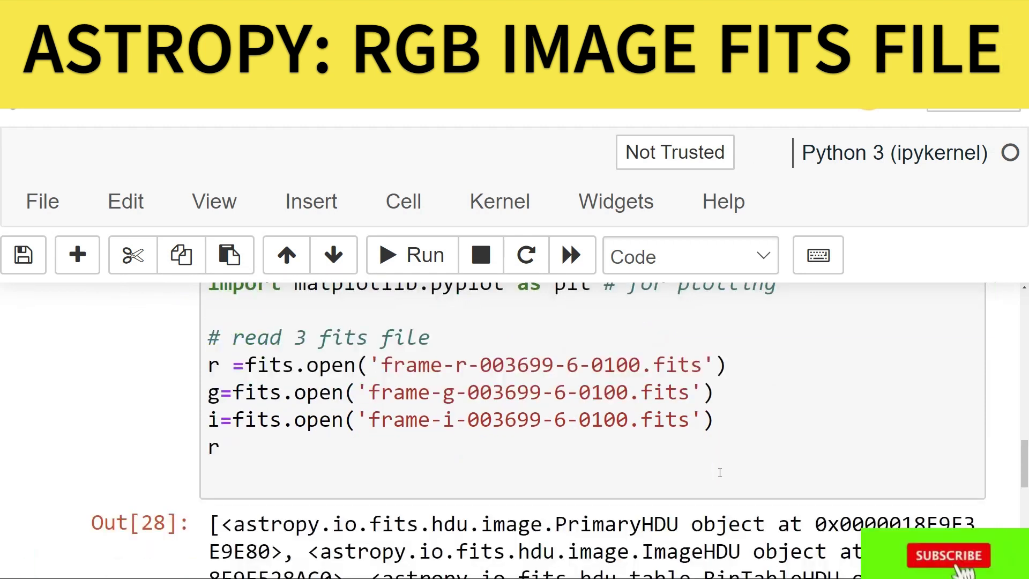
{"action": "scroll", "coordinate": [685, 459], "scroll_direction": "down", "scroll_amount": 2}
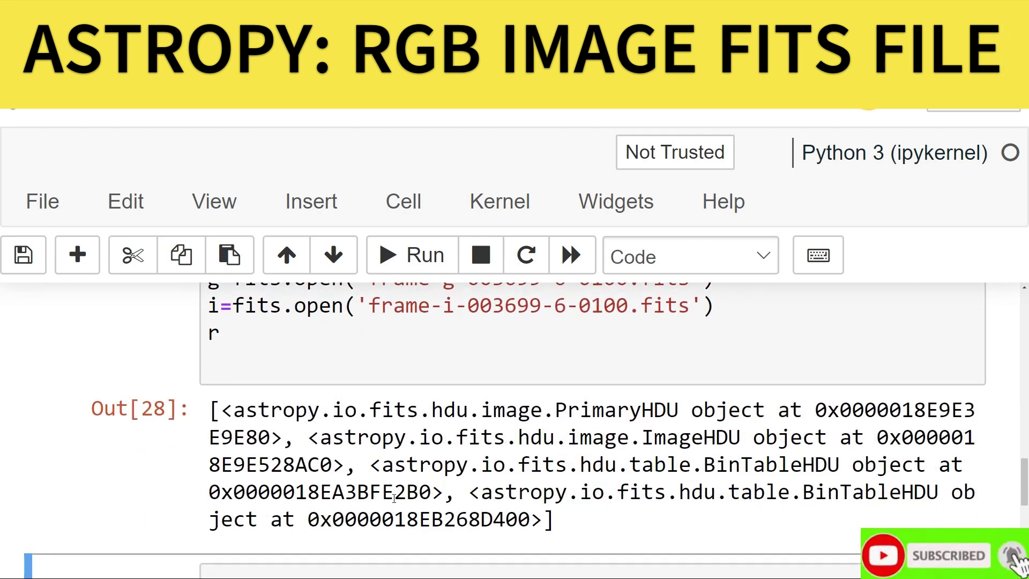
{"action": "mouse_move", "coordinate": [341, 410]}
{"action": "left_mouse_down"}
{"action": "mouse_move", "coordinate": [727, 411]}
{"action": "mouse_move", "coordinate": [644, 411]}
{"action": "left_mouse_up"}
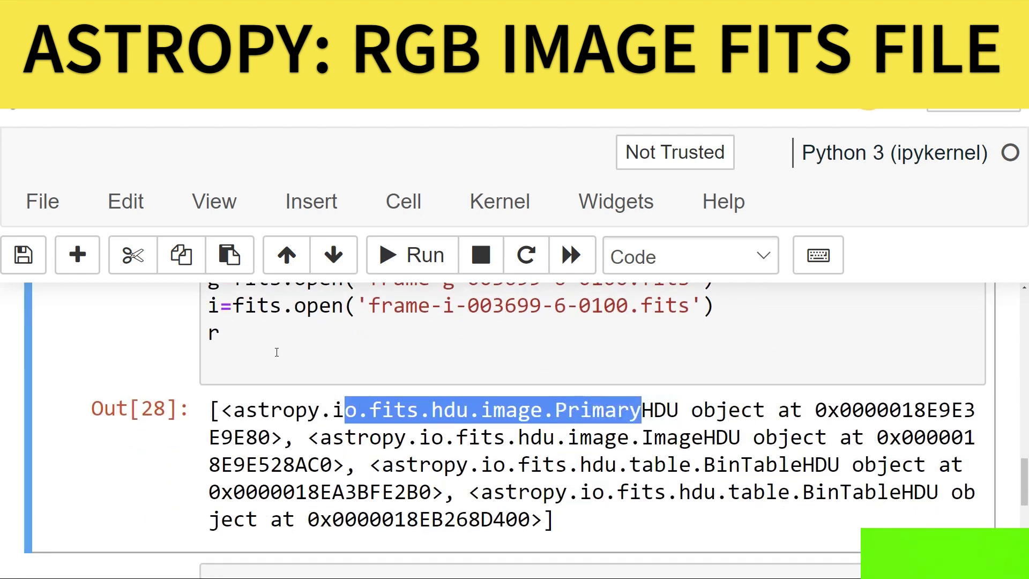
{"action": "left_click", "coordinate": [225, 335]}
{"action": "type", "text": "[0]."}
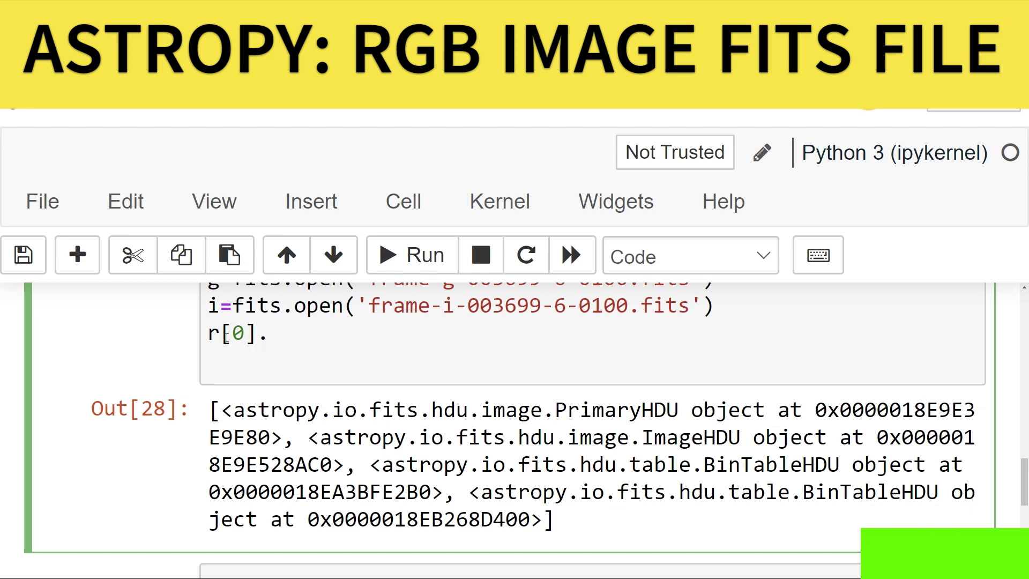
{"action": "type", "text": "in"}
{"action": "key", "text": "BackSpace"}
{"action": "key", "text": "BackSpace"}
{"action": "key", "text": "BackSpace"}
{"action": "key", "text": "BackSpace"}
{"action": "key", "text": "BackSpace"}
{"action": "key", "text": "BackSpace"}
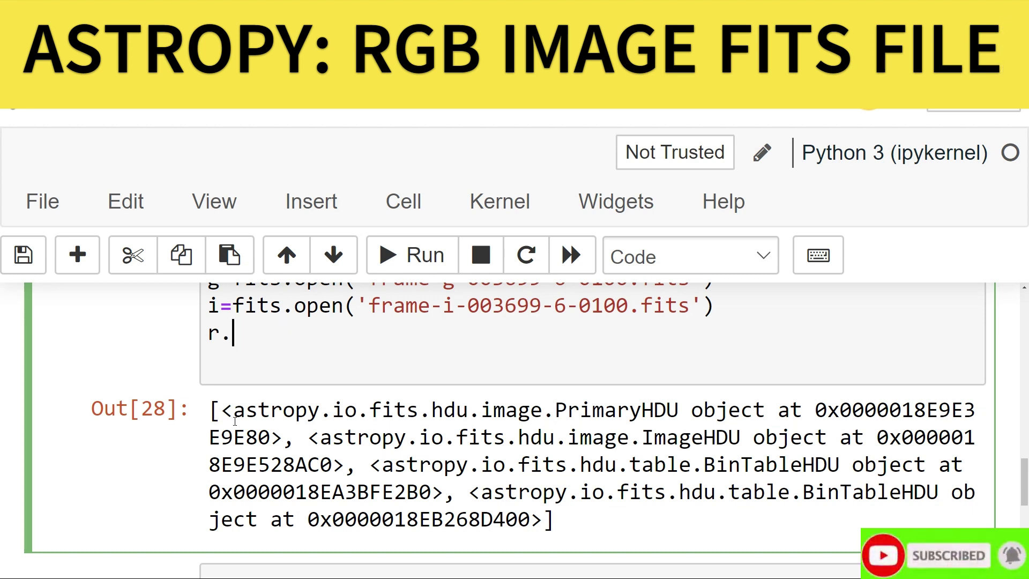
{"action": "type", "text": "info()"}
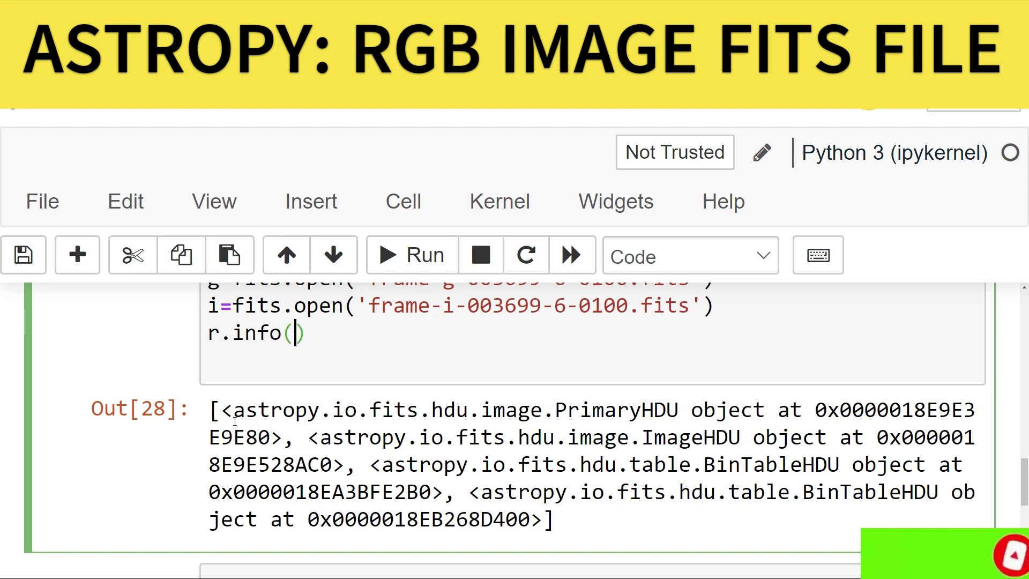
{"action": "key", "text": "shift+Return"}
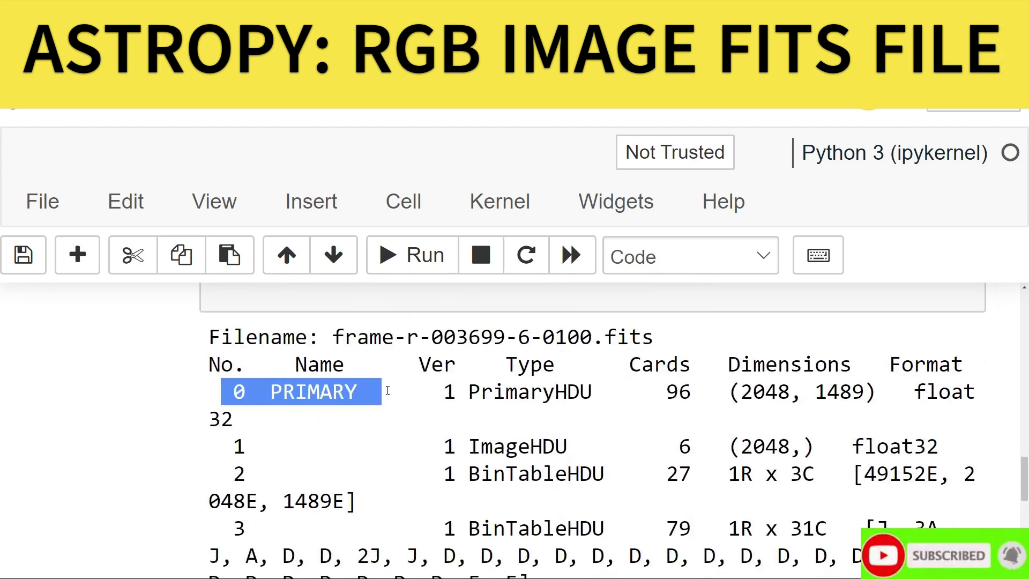
{"action": "left_click_drag", "start_coordinate": [258, 392], "coordinate": [593, 389]}
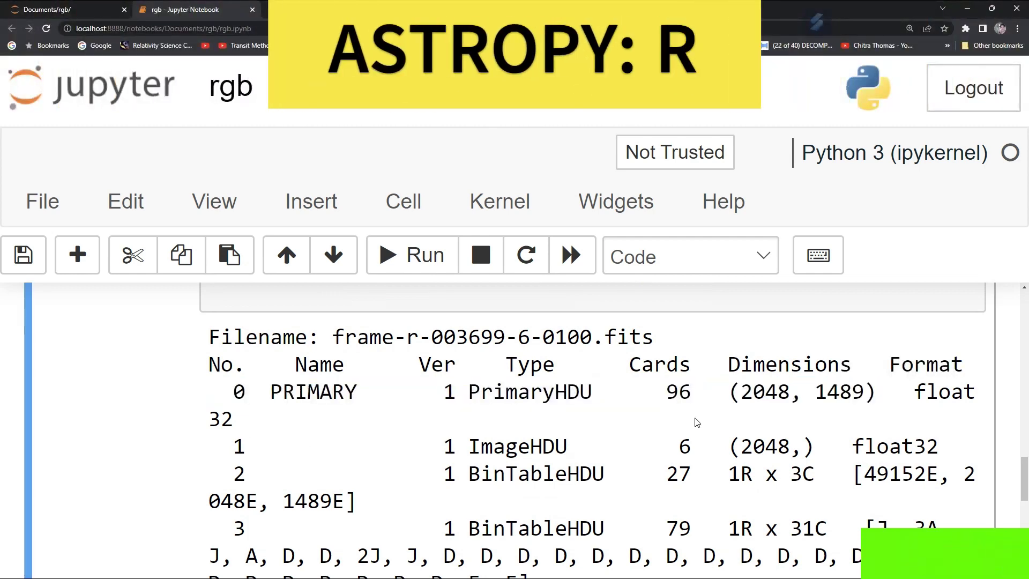
{"action": "scroll", "coordinate": [697, 422], "scroll_direction": "up", "scroll_amount": 5}
Replace r.info() with a '#read image data' comment and r_data = r[0].data
{"action": "left_click", "coordinate": [320, 475]}
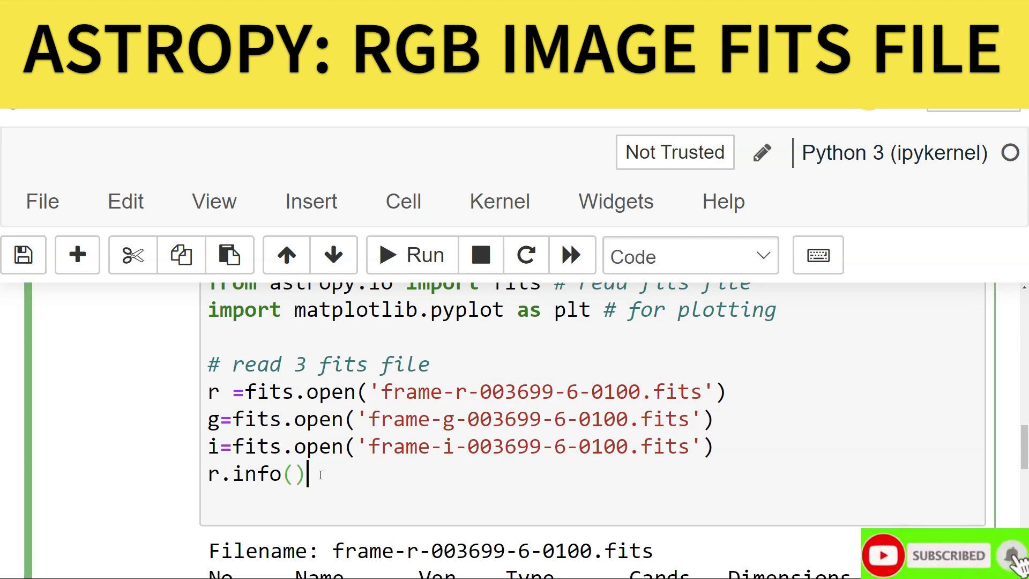
{"action": "key", "text": "BackSpace"}
{"action": "key", "text": "Return"}
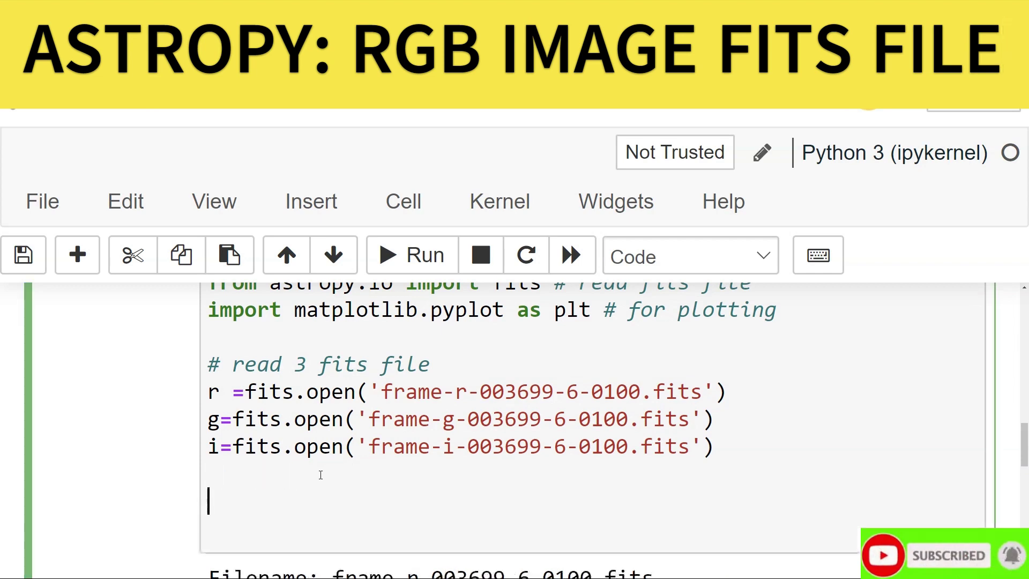
{"action": "type", "text": "#rra"}
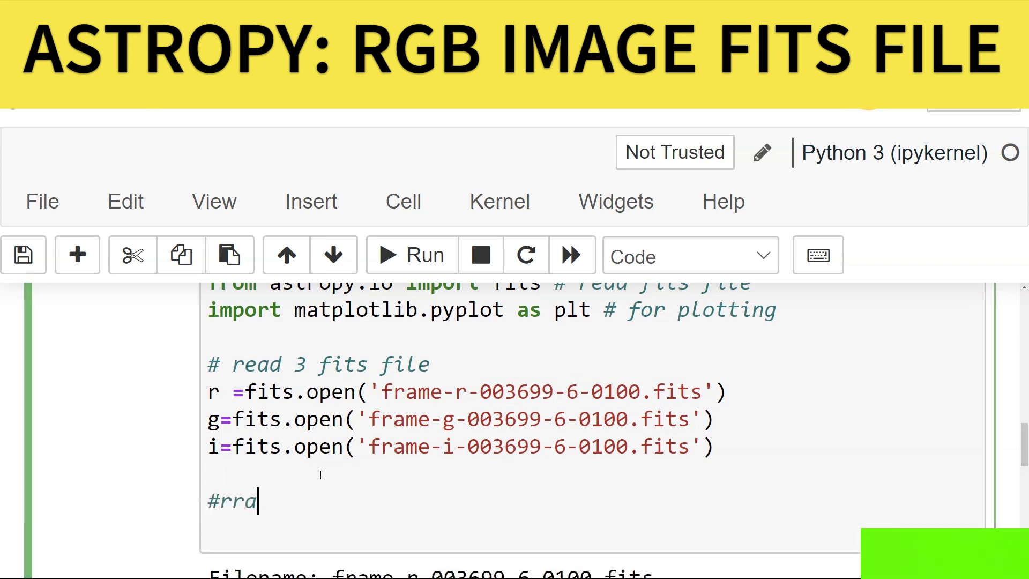
{"action": "key", "text": "BackSpace"}
{"action": "key", "text": "BackSpace"}
{"action": "type", "text": "ead "}
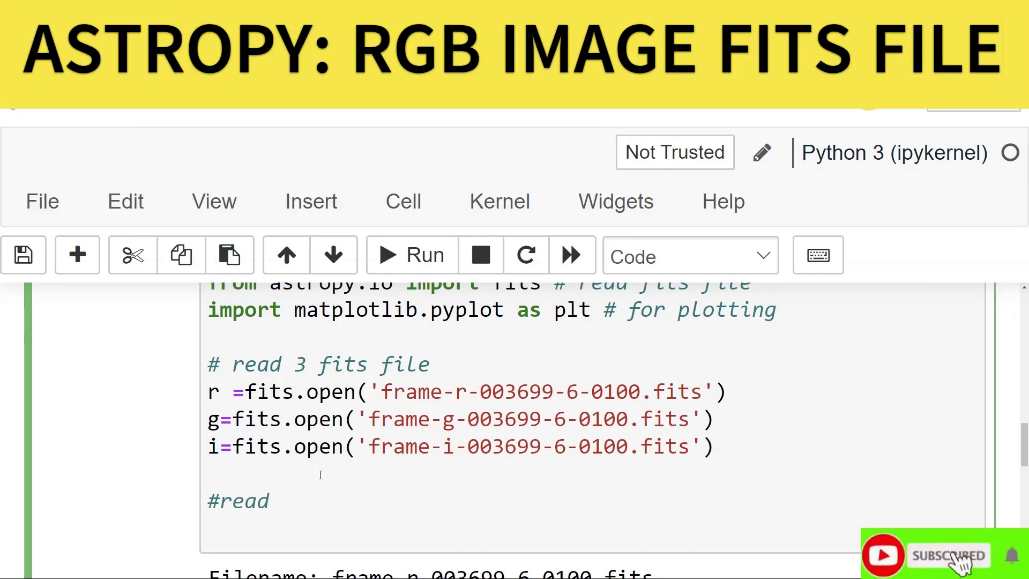
{"action": "type", "text": "f="}
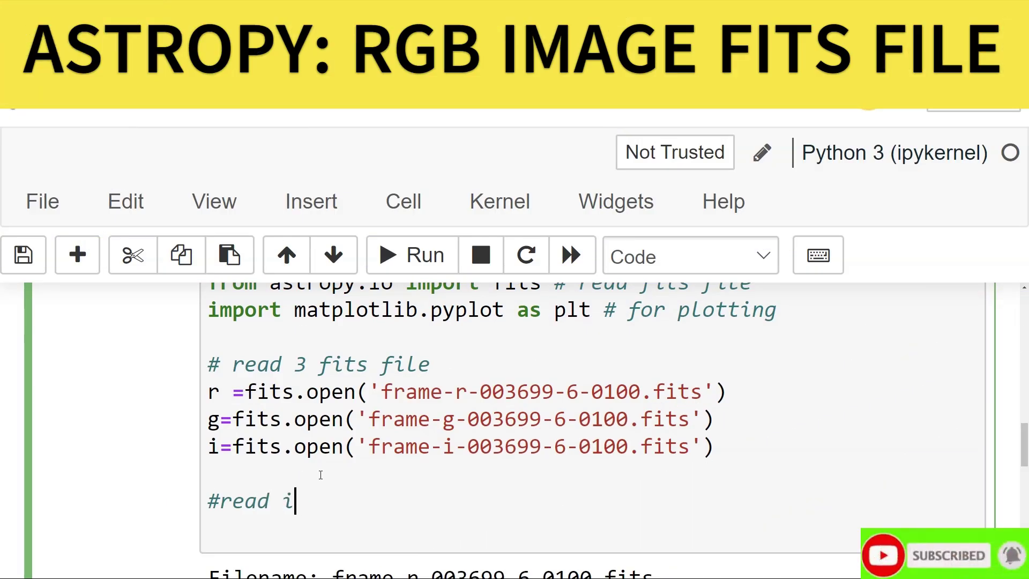
{"action": "type", "text": "at"}
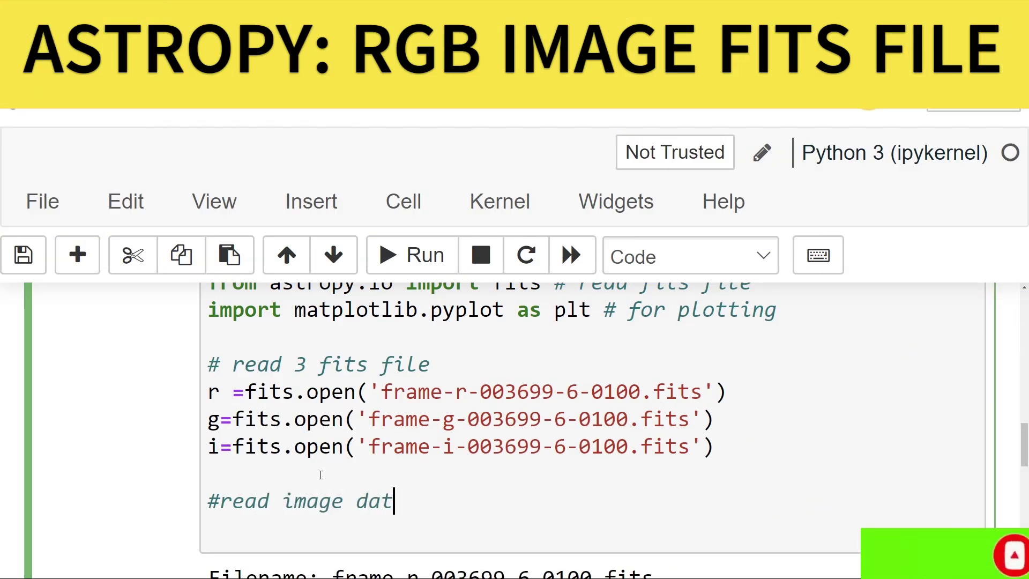
{"action": "type", "text": "a"}
{"action": "key", "text": "Return"}
{"action": "scroll", "coordinate": [320, 475], "scroll_direction": "down", "scroll_amount": 1}
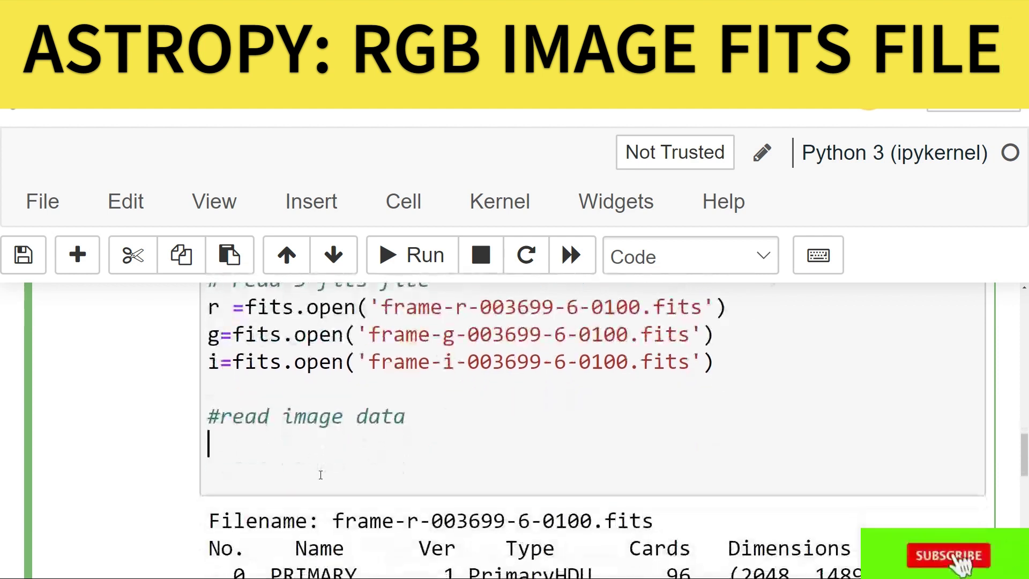
{"action": "type", "text": "r_data= "}
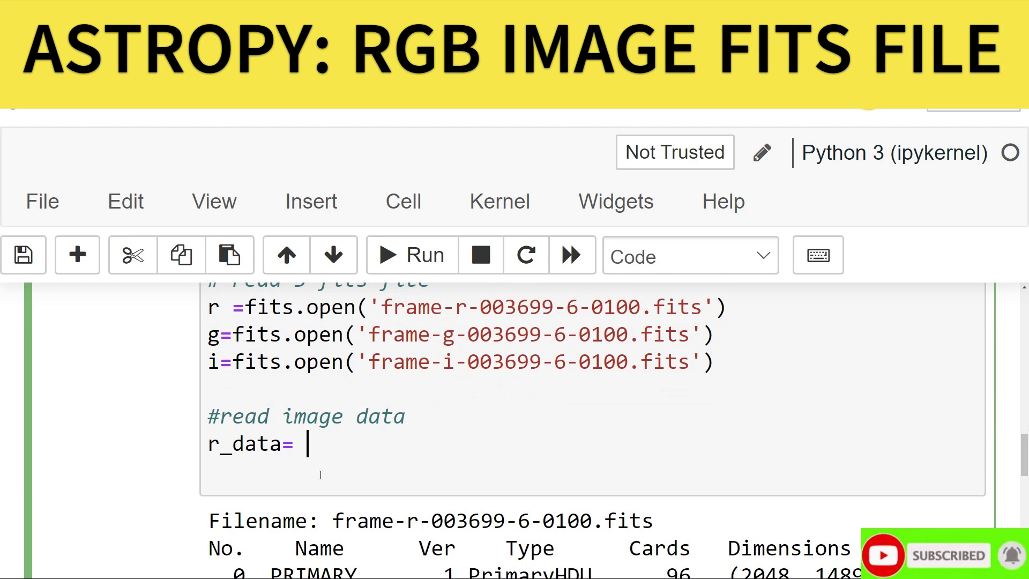
{"action": "type", "text": "r[0"}
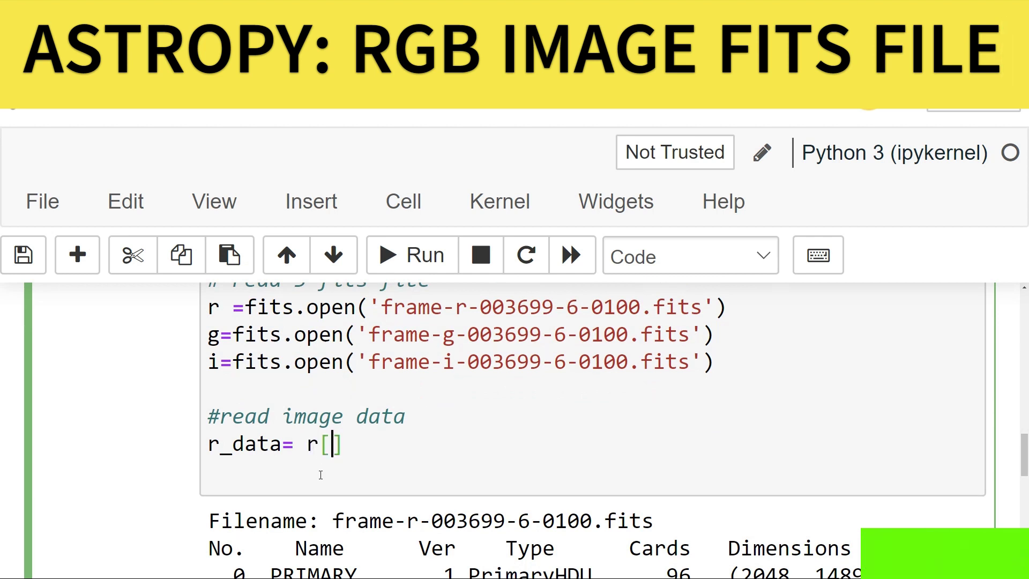
{"action": "type", "text": "]"}
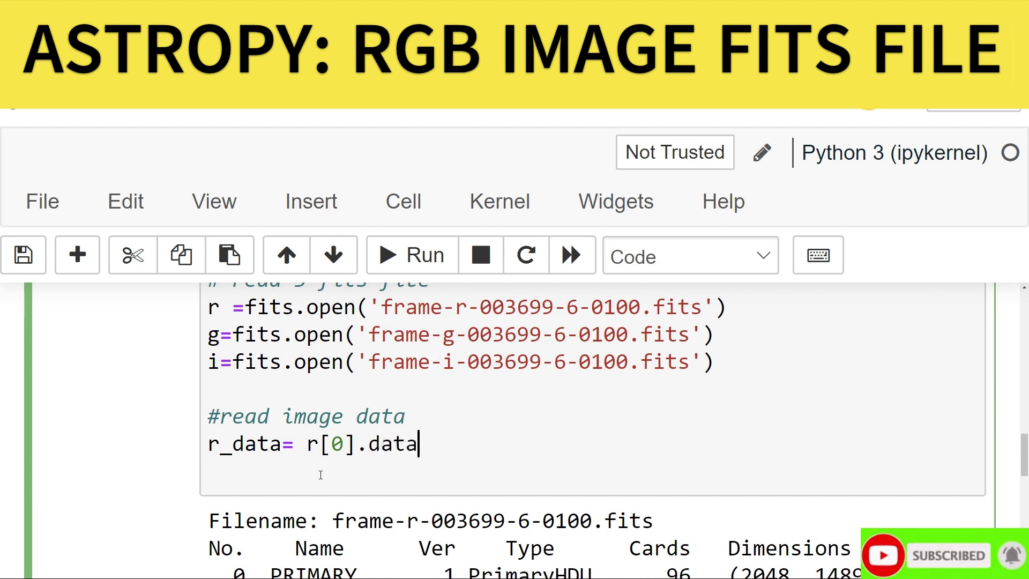
{"action": "key", "text": "Return"}
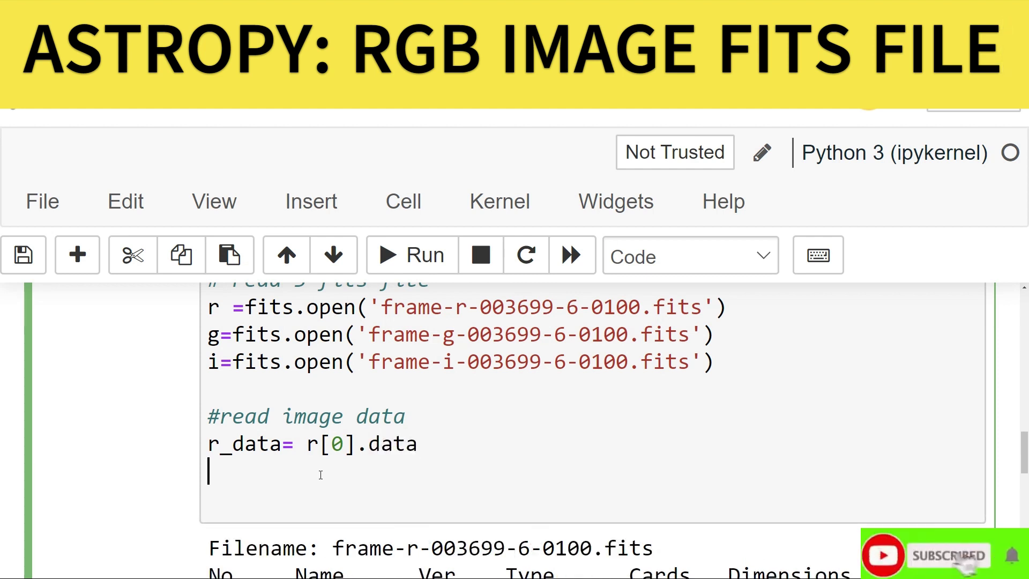
{"action": "type", "text": "g_dat"}
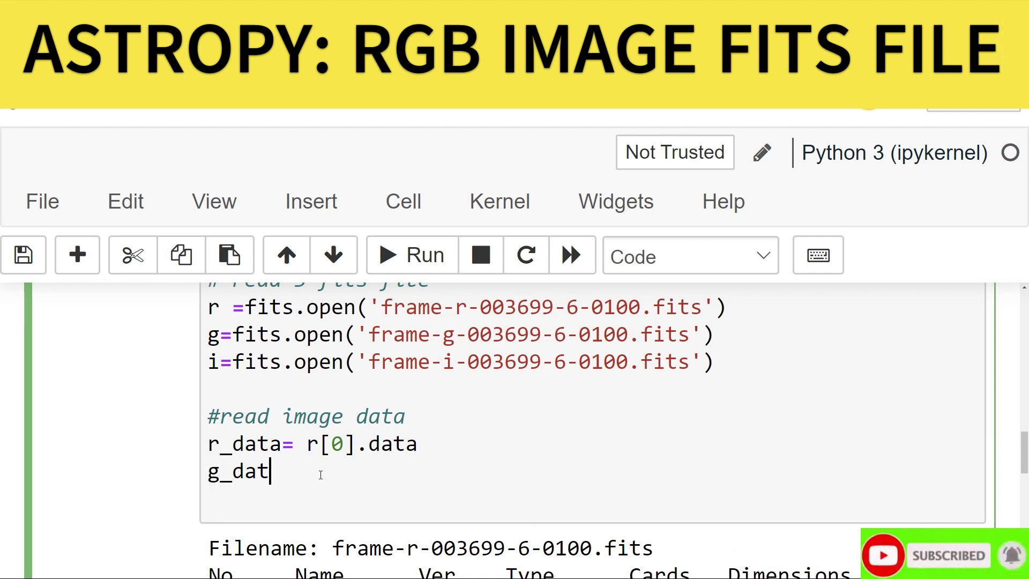
{"action": "type", "text": "r"}
Add g_data = g[0].data and i_data = i[0].data with a '# 0 for primary HDU' note
{"action": "key", "text": "BackSpace"}
{"action": "type", "text": "0"}
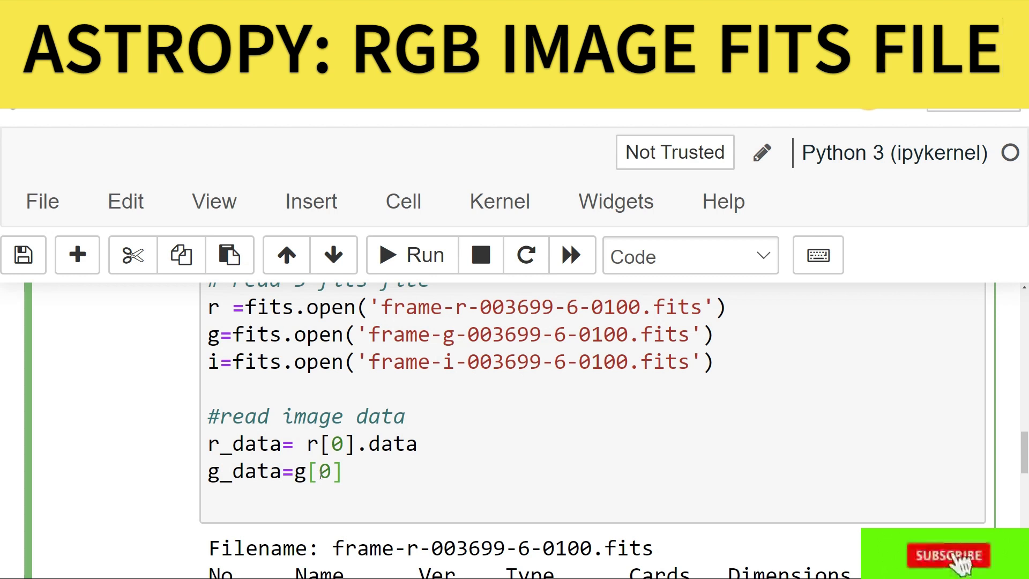
{"action": "key", "text": "Right"}
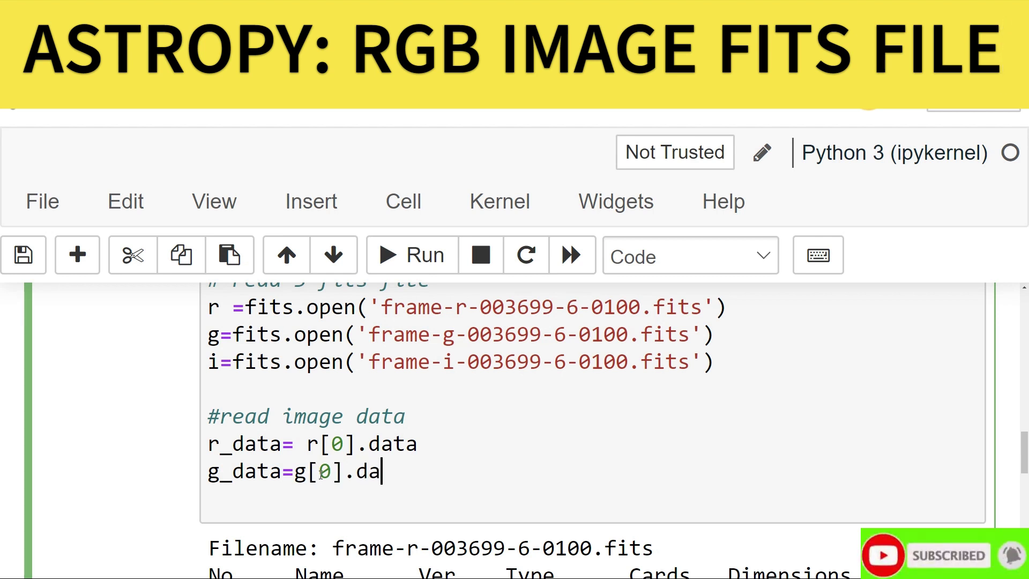
{"action": "key", "text": "Return"}
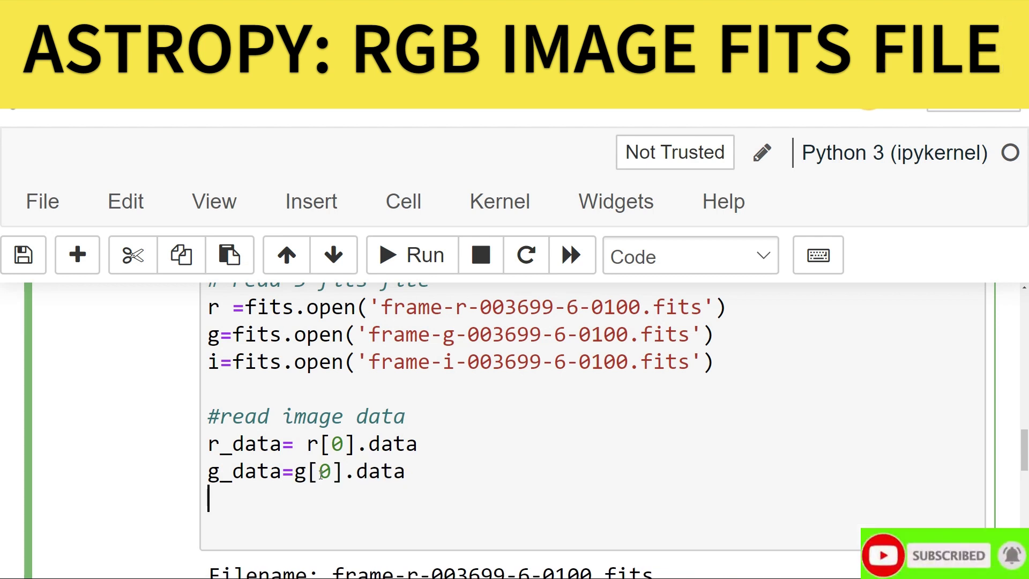
{"action": "type", "text": "i_"}
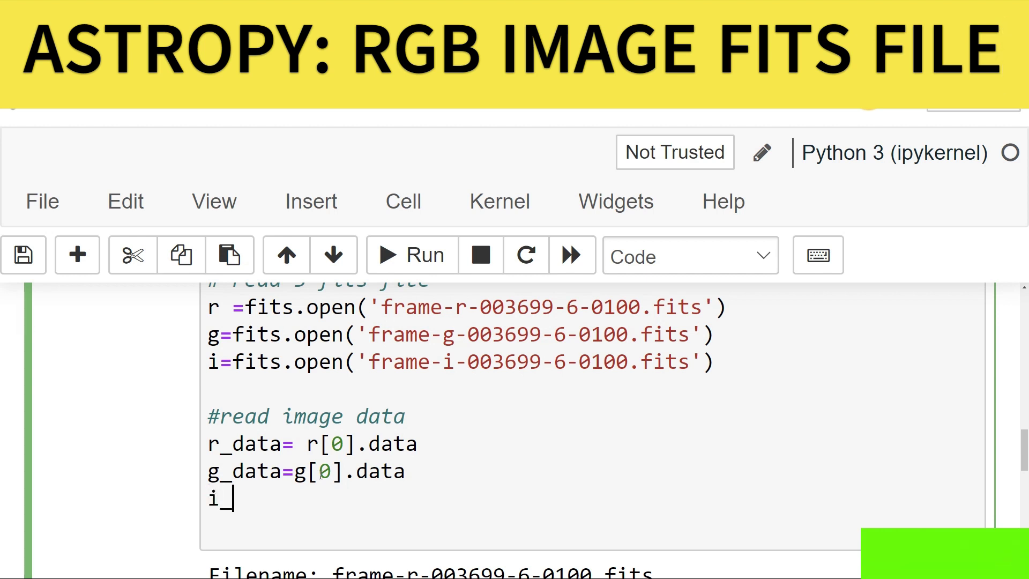
{"action": "type", "text": "dar"}
{"action": "key", "text": "BackSpace"}
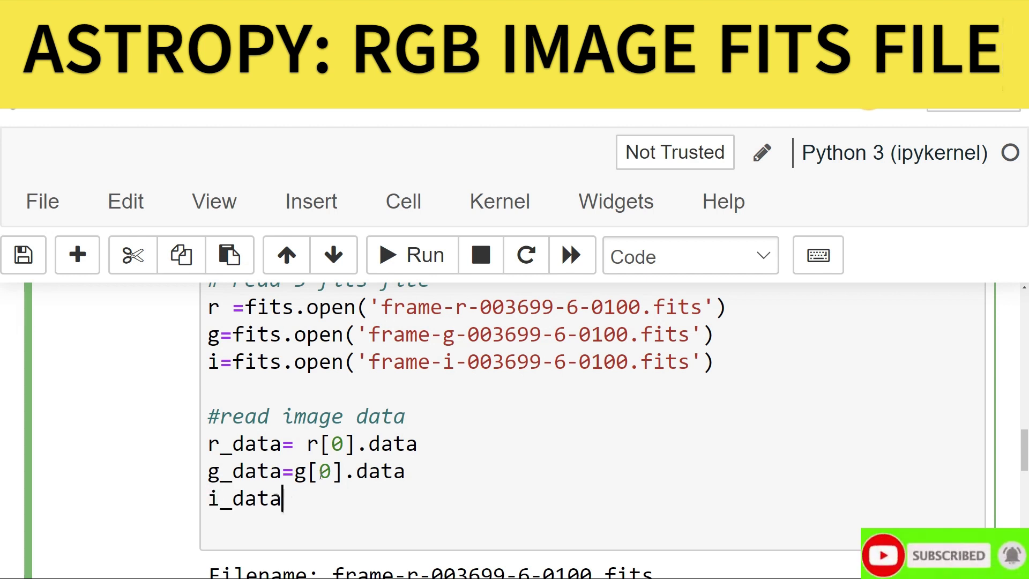
{"action": "type", "text": "= i"}
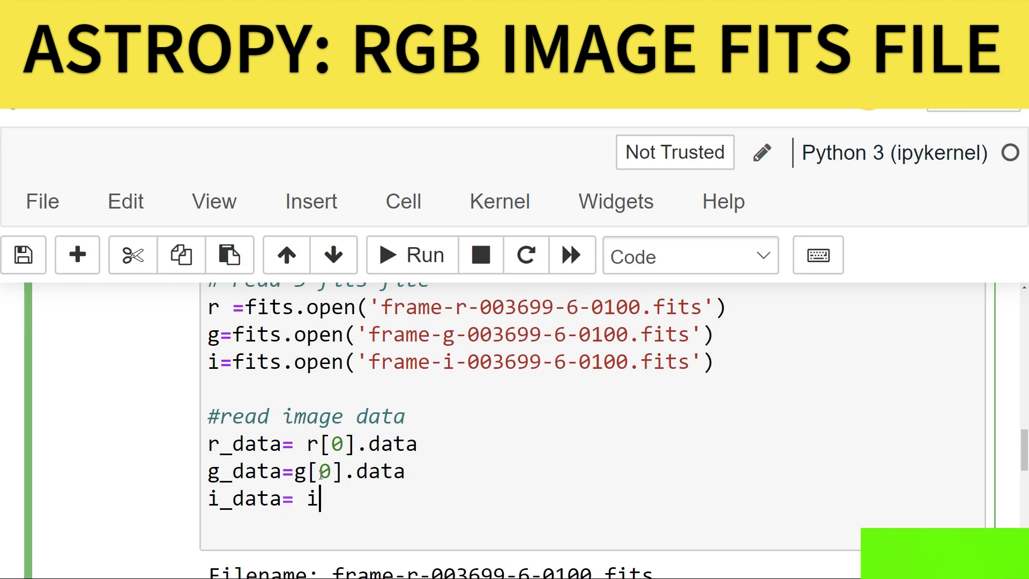
{"action": "type", "text": "[0].data "}
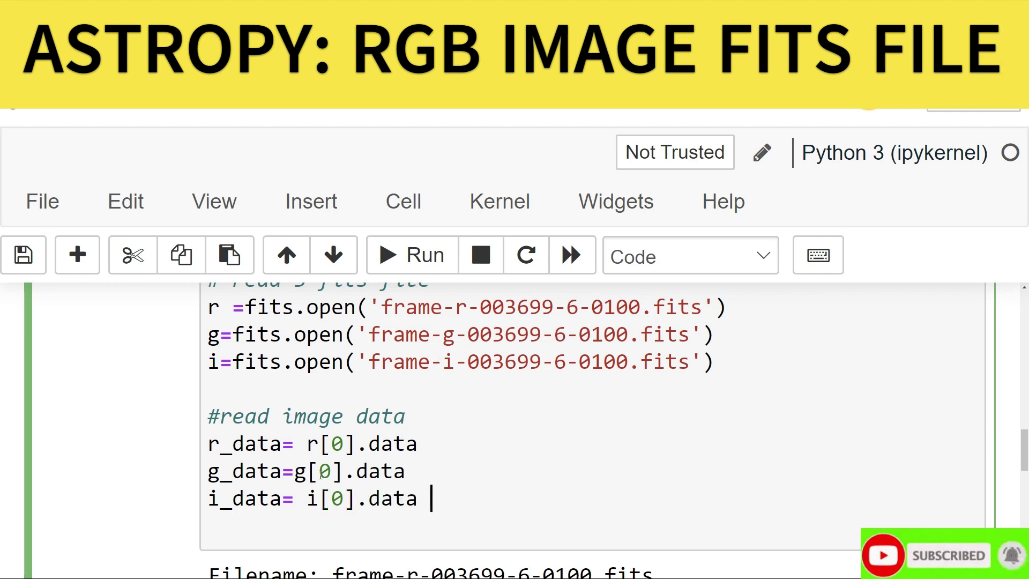
{"action": "type", "text": "# 0 for primary d"}
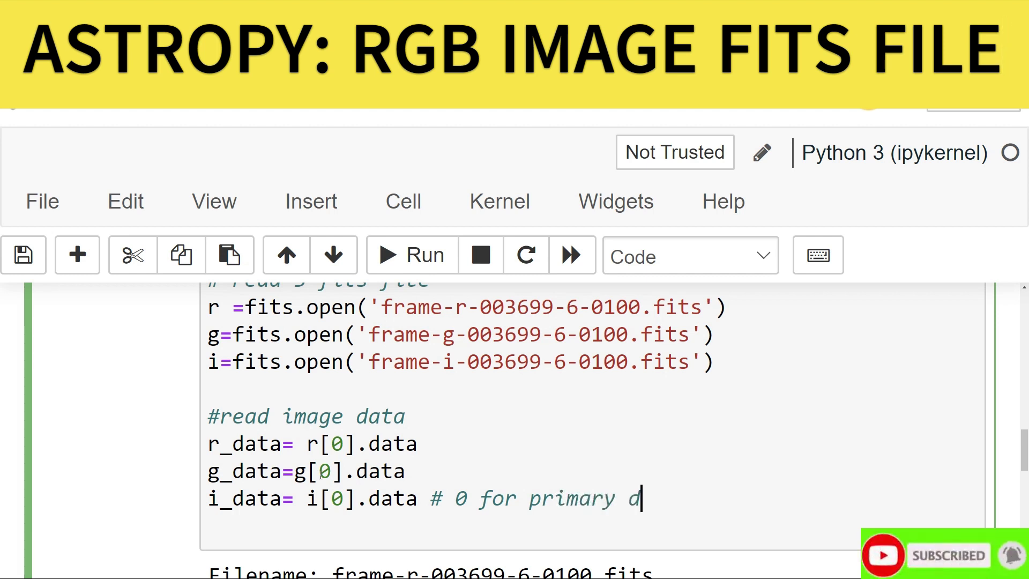
{"action": "key", "text": "BackSpace"}
{"action": "type", "text": "hj"}
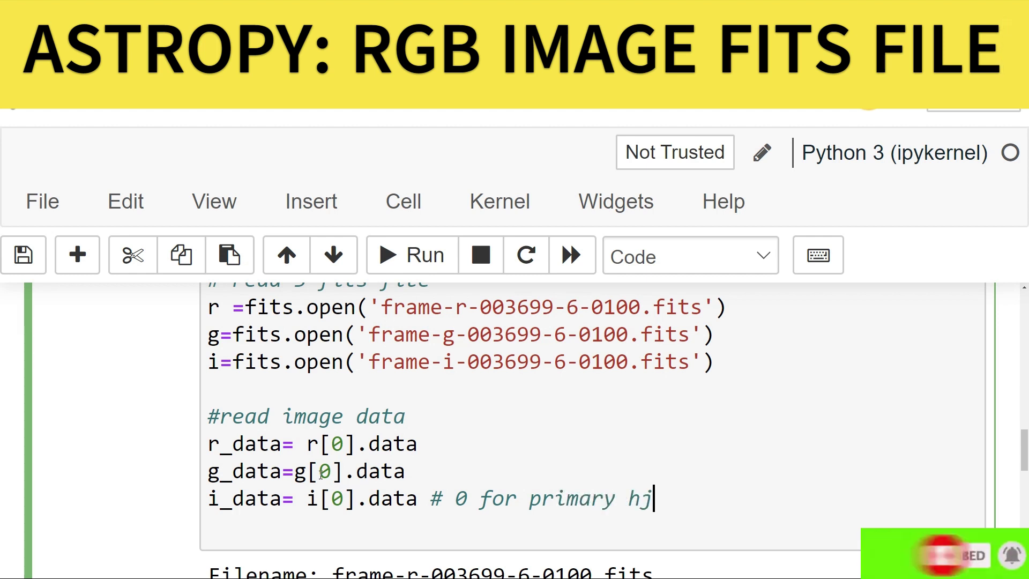
{"action": "type", "text": "du"}
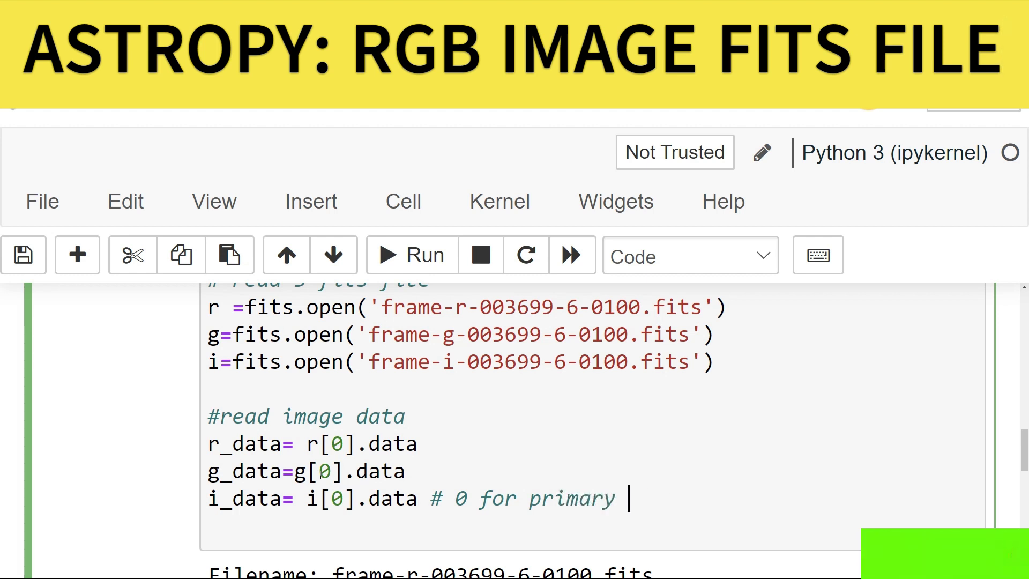
{"action": "type", "text": "HDU"}
{"action": "key", "text": "Return"}
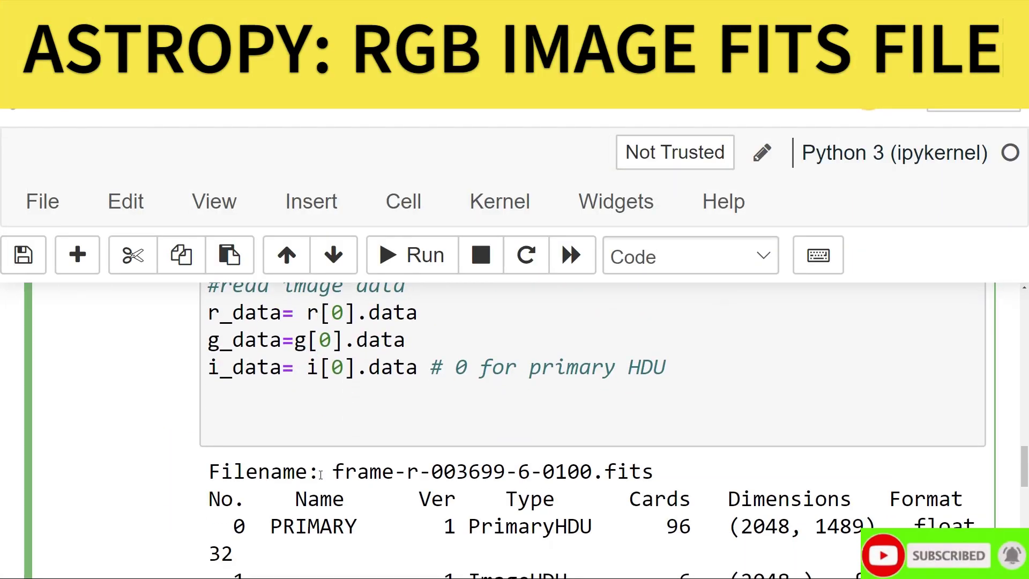
Append r_data to the cell and run it to print the float32 array
{"action": "key", "text": "Tab"}
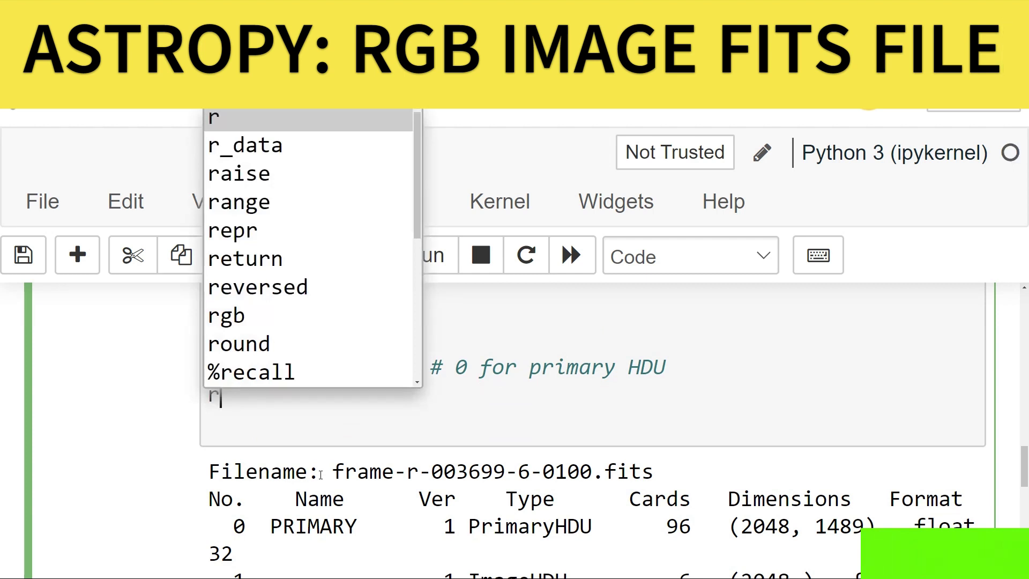
{"action": "key", "text": "Down"}
{"action": "key", "text": "Return"}
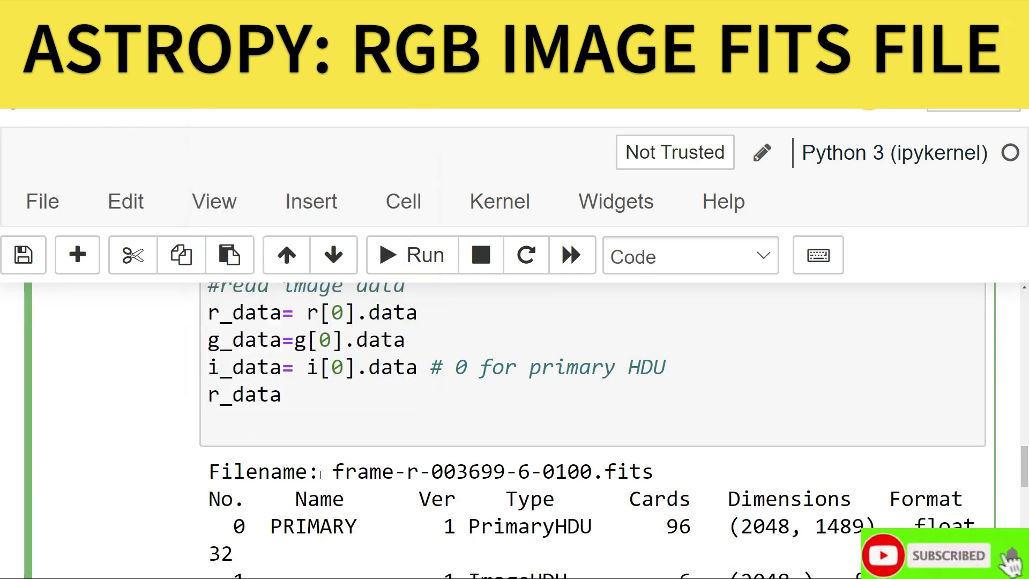
{"action": "key", "text": "shift+Return"}
{"action": "scroll", "coordinate": [321, 474], "scroll_direction": "down", "scroll_amount": 1}
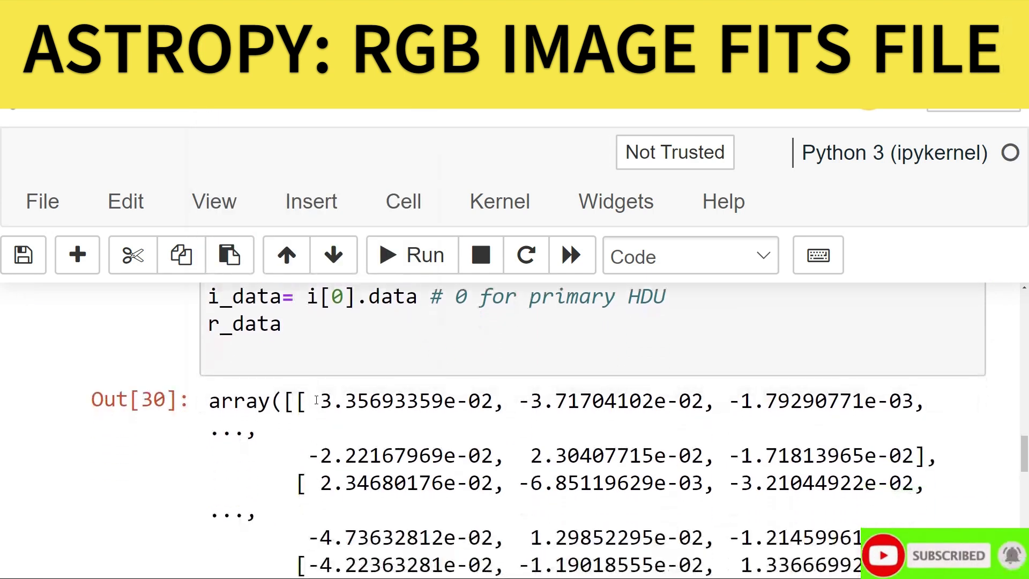
{"action": "left_click_drag", "start_coordinate": [319, 400], "coordinate": [754, 537]}
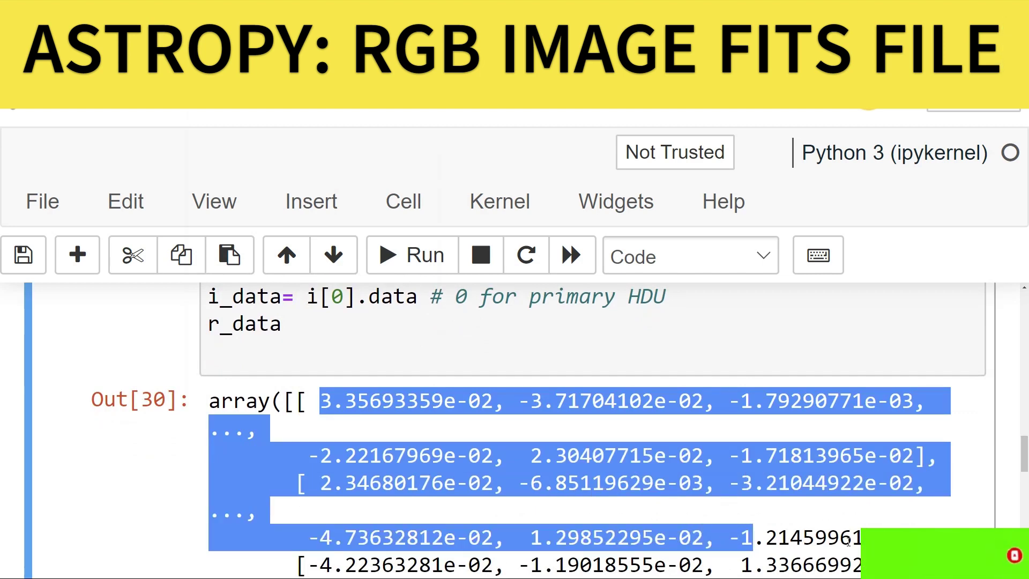
{"action": "double_click", "coordinate": [850, 538]}
{"action": "left_click_drag", "start_coordinate": [860, 538], "coordinate": [211, 430]}
{"action": "left_click", "coordinate": [572, 334]}
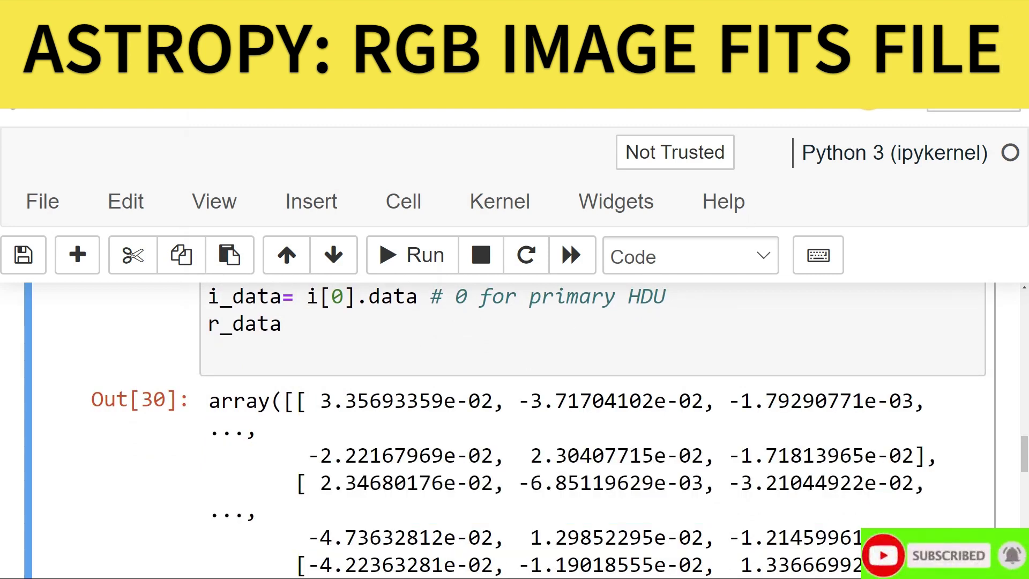
Zoom the page out one step and select the trailing r_data on the last line
{"action": "key", "text": "alt+f"}
{"action": "left_click", "coordinate": [948, 131]}
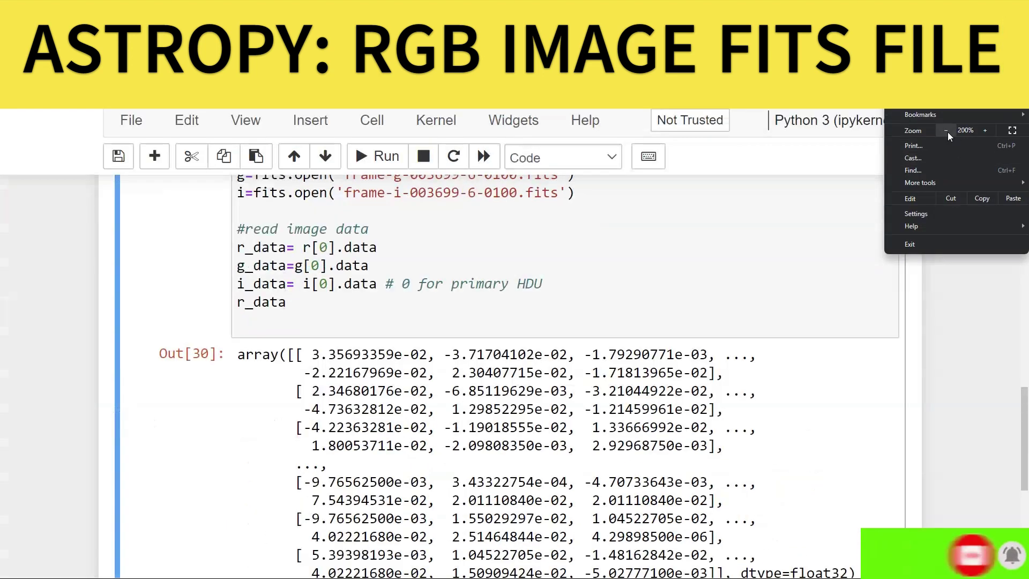
{"action": "left_click", "coordinate": [345, 269]}
{"action": "scroll", "coordinate": [702, 340], "scroll_direction": "up", "scroll_amount": 1}
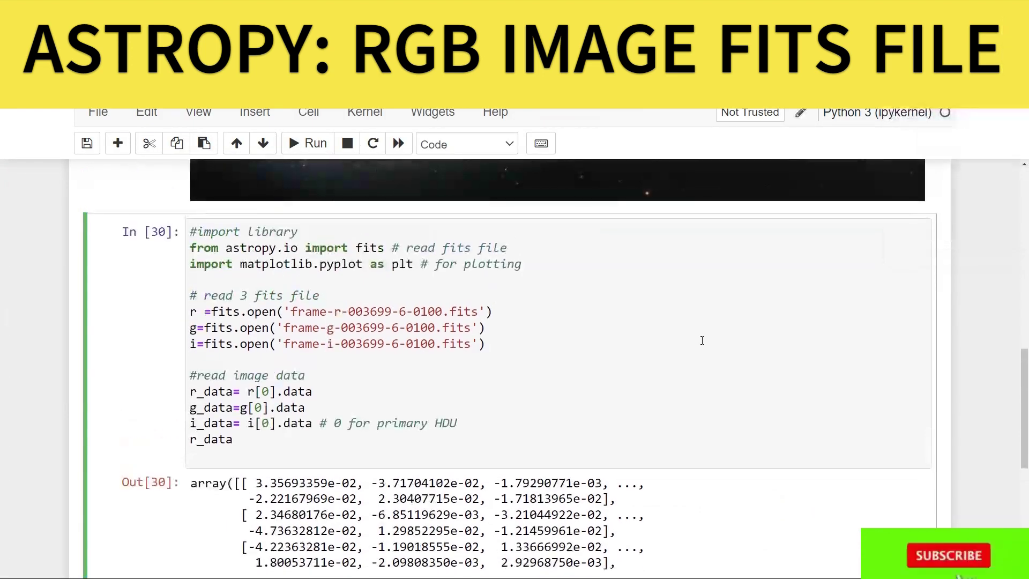
{"action": "scroll", "coordinate": [702, 341], "scroll_direction": "down", "scroll_amount": 2}
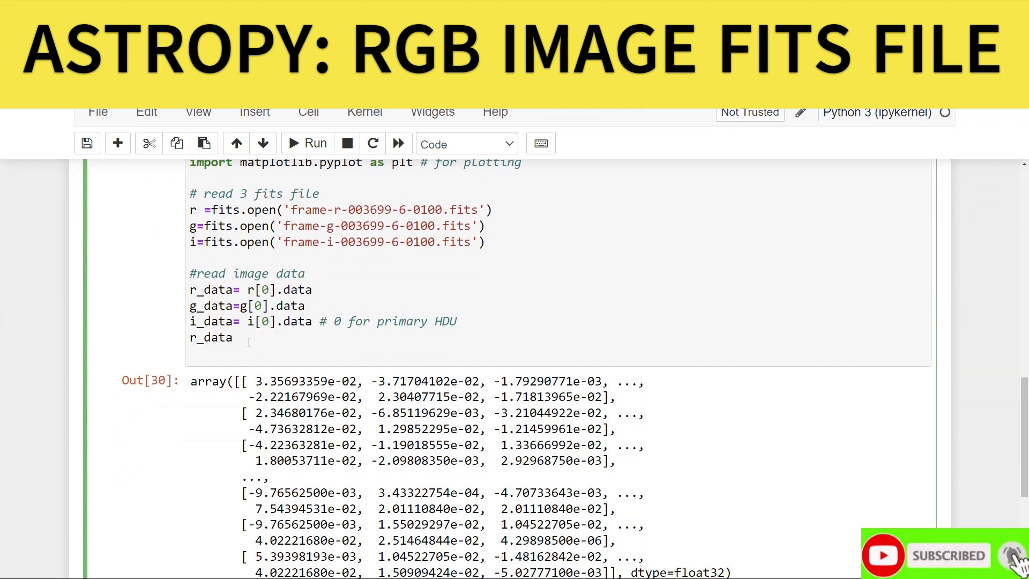
{"action": "left_click_drag", "start_coordinate": [248, 342], "coordinate": [182, 344]}
Replace the trailing r_data with plt.imshow(r_data) and run to show the dark r-band plot
{"action": "key", "text": "BackSpace"}
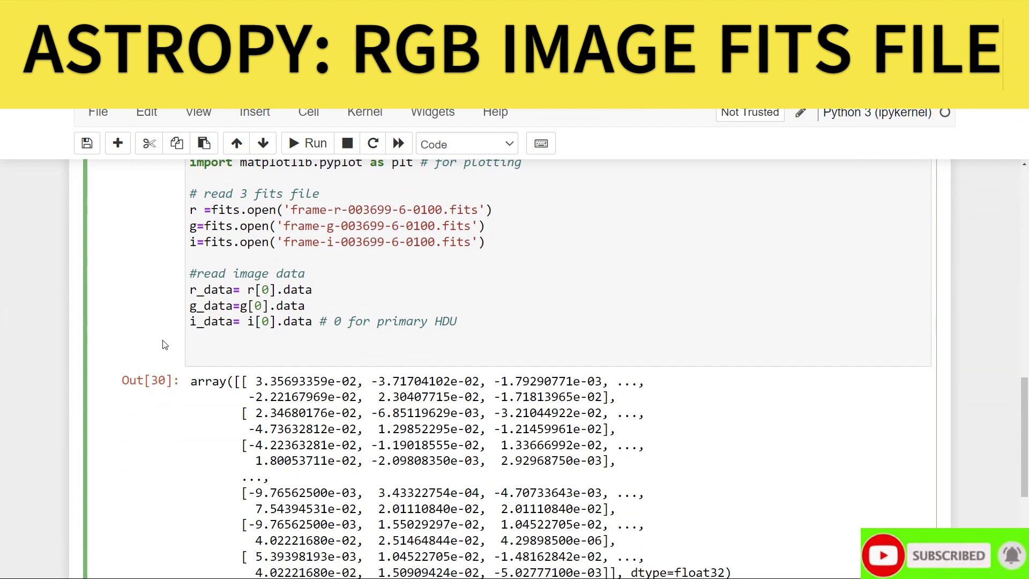
{"action": "type", "text": "plt."}
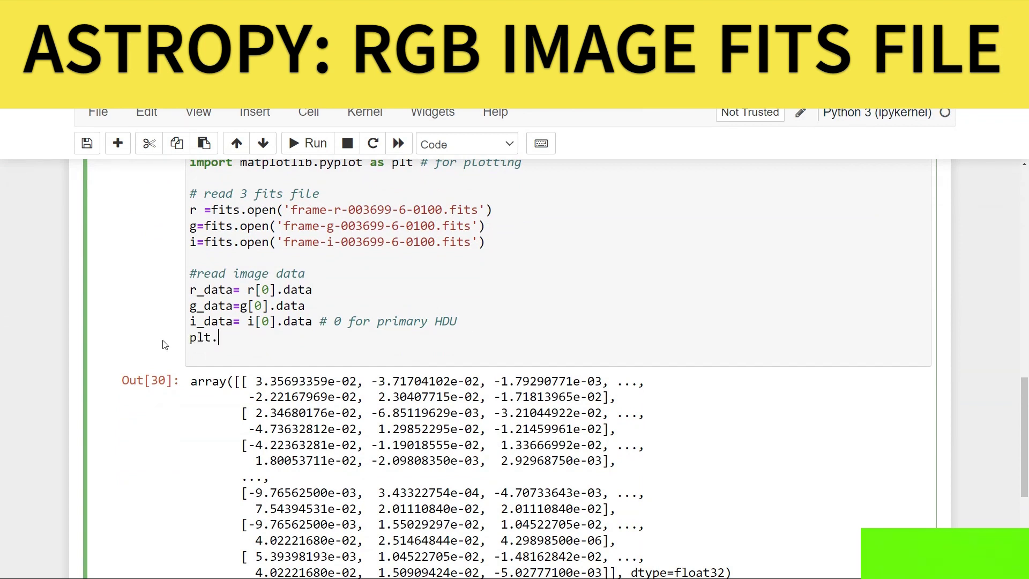
{"action": "type", "text": "imshow(r"}
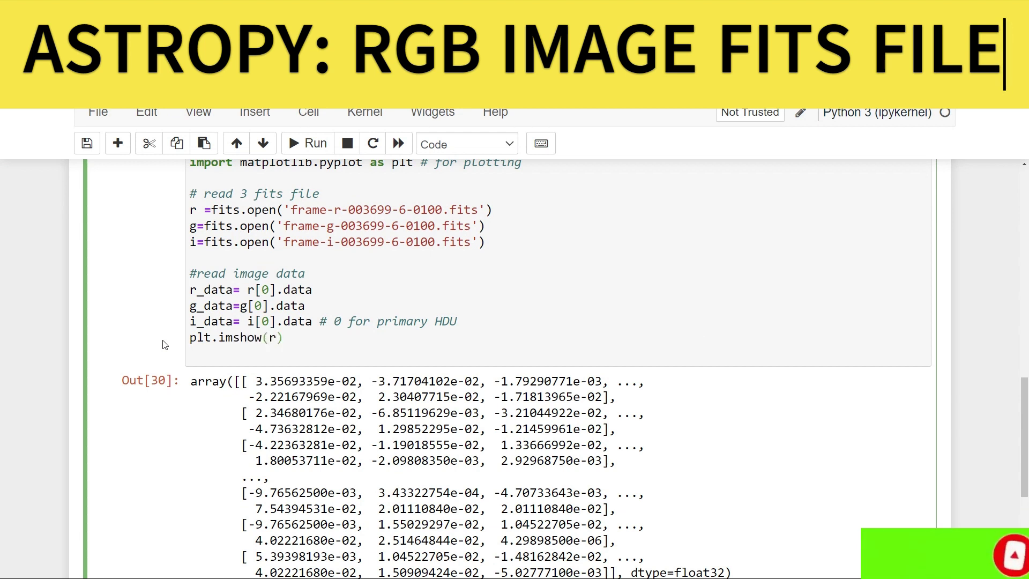
{"action": "key", "text": "Tab"}
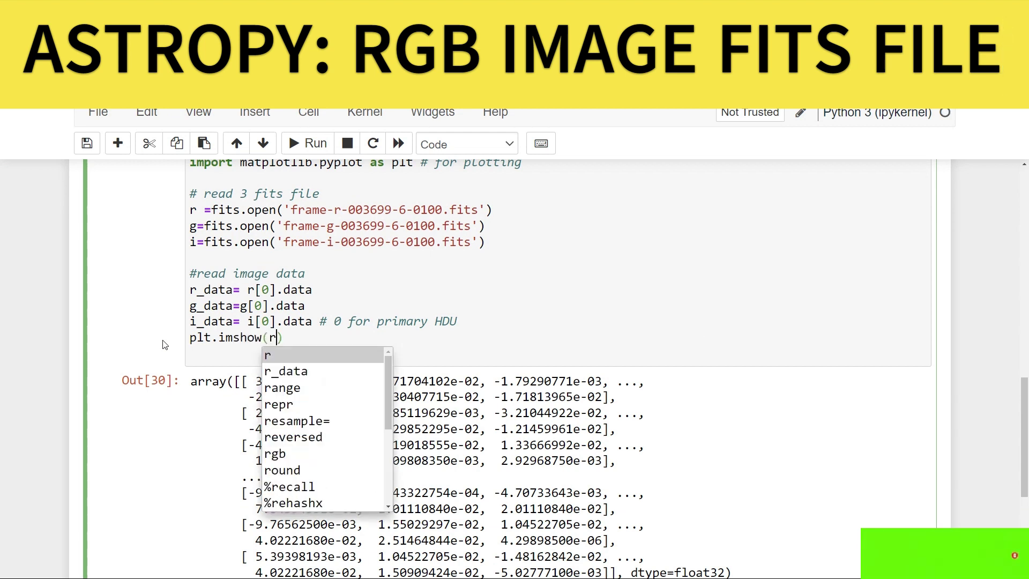
{"action": "key", "text": "Down"}
{"action": "key", "text": "Return"}
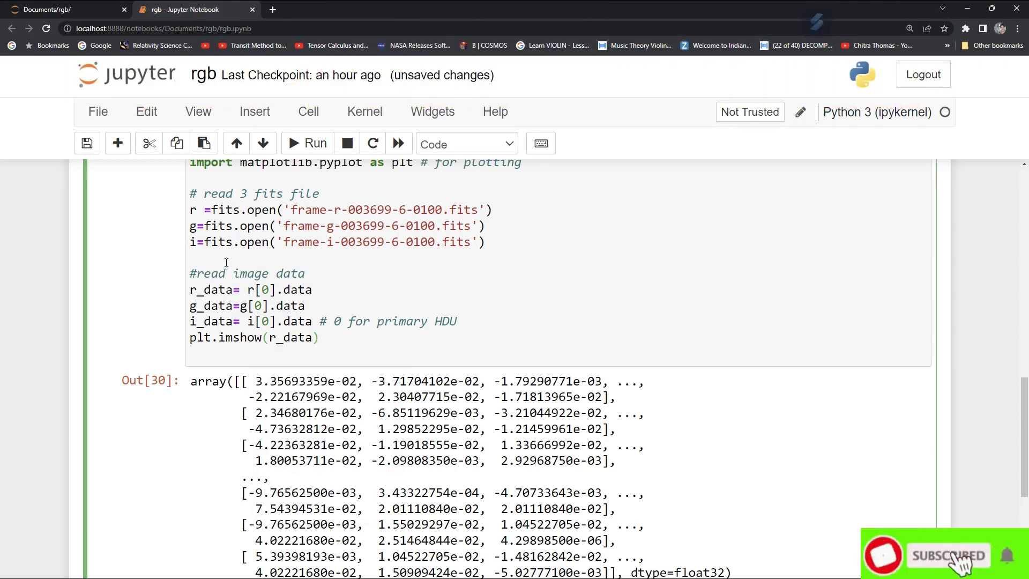
{"action": "left_click", "coordinate": [307, 144]}
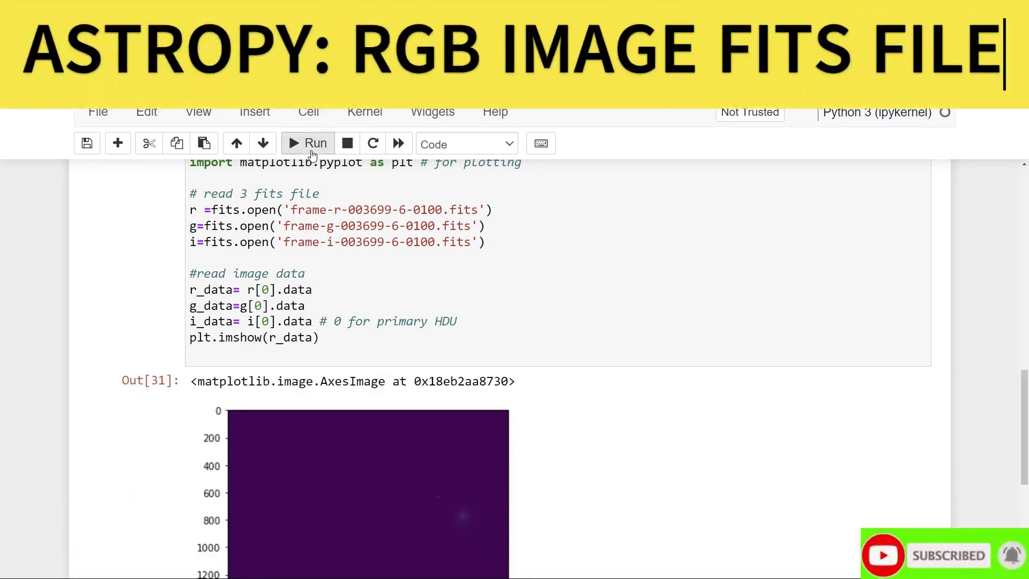
{"action": "scroll", "coordinate": [348, 312], "scroll_direction": "down", "scroll_amount": 1}
{"action": "scroll", "coordinate": [349, 312], "scroll_direction": "down", "scroll_amount": 1}
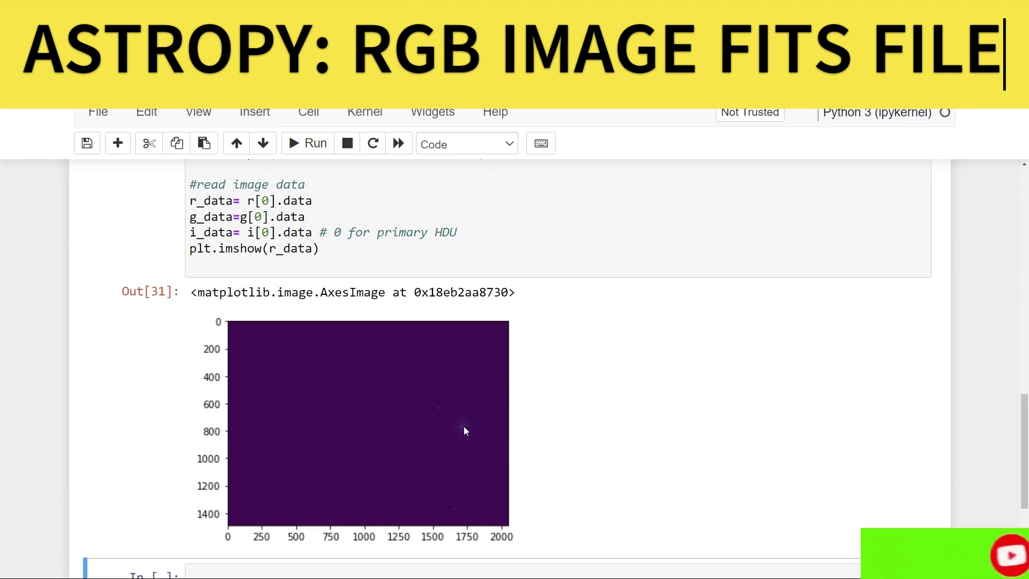
Wrap the plotted data as np.data(r_data), add 'import numpy as np', and rerun the cell
{"action": "left_click", "coordinate": [265, 248]}
{"action": "type", "text": "np.data(r_data"}
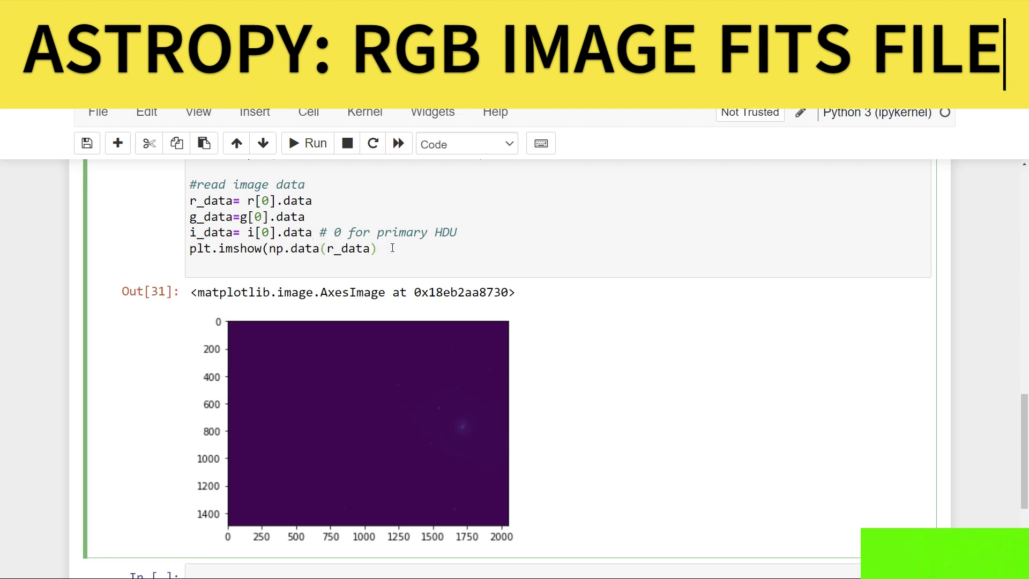
{"action": "type", "text": ")"}
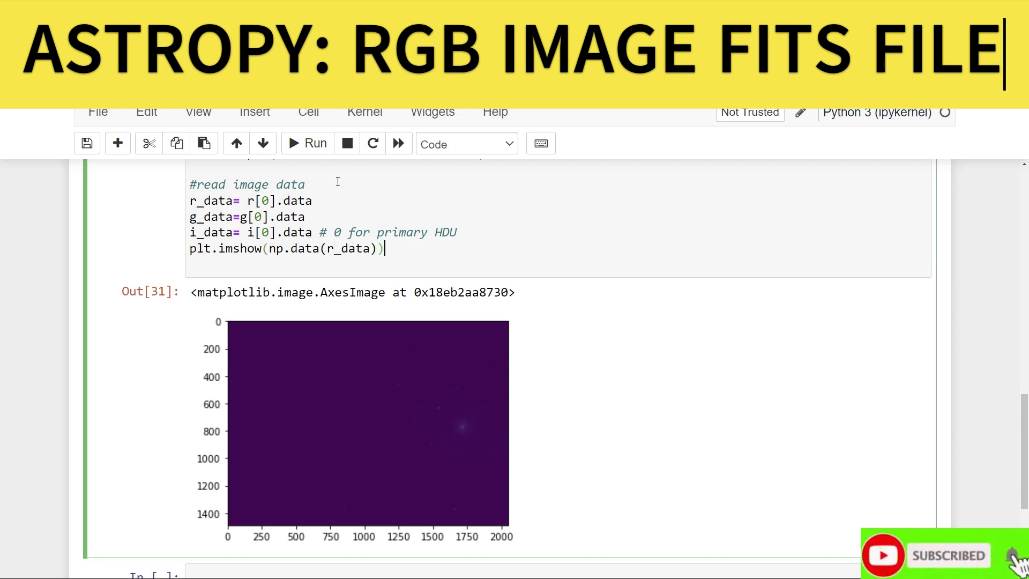
{"action": "left_click", "coordinate": [310, 143]}
{"action": "scroll", "coordinate": [418, 393], "scroll_direction": "down", "scroll_amount": 1}
{"action": "scroll", "coordinate": [385, 331], "scroll_direction": "down", "scroll_amount": 1}
{"action": "scroll", "coordinate": [385, 331], "scroll_direction": "up", "scroll_amount": 3}
{"action": "scroll", "coordinate": [385, 330], "scroll_direction": "up", "scroll_amount": 3}
{"action": "scroll", "coordinate": [385, 331], "scroll_direction": "up", "scroll_amount": 1}
{"action": "left_click", "coordinate": [529, 408]}
{"action": "key", "text": "Return"}
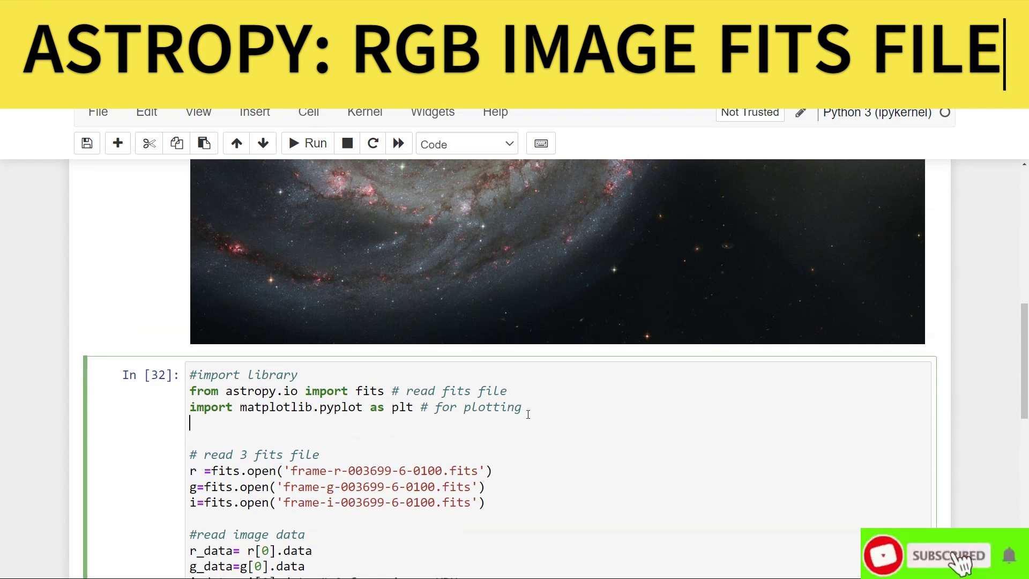
{"action": "type", "text": "import "}
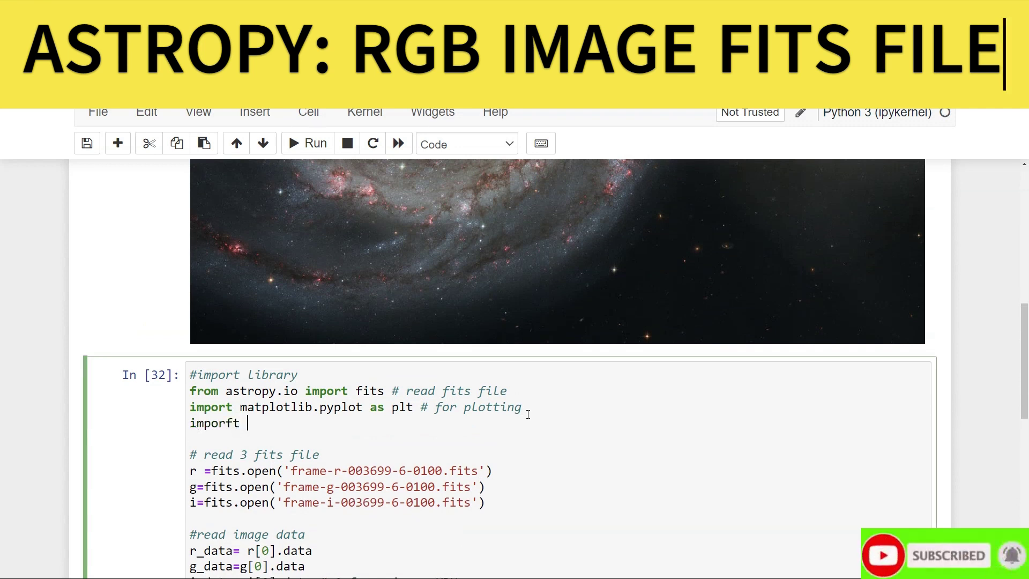
{"action": "type", "text": "num"}
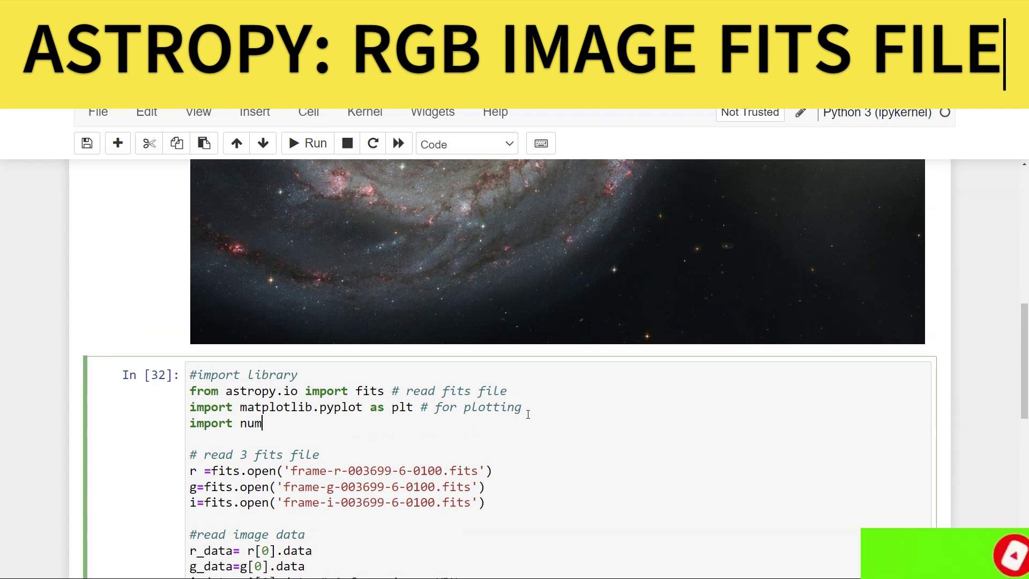
{"action": "type", "text": "py as np"}
{"action": "left_click", "coordinate": [315, 143]}
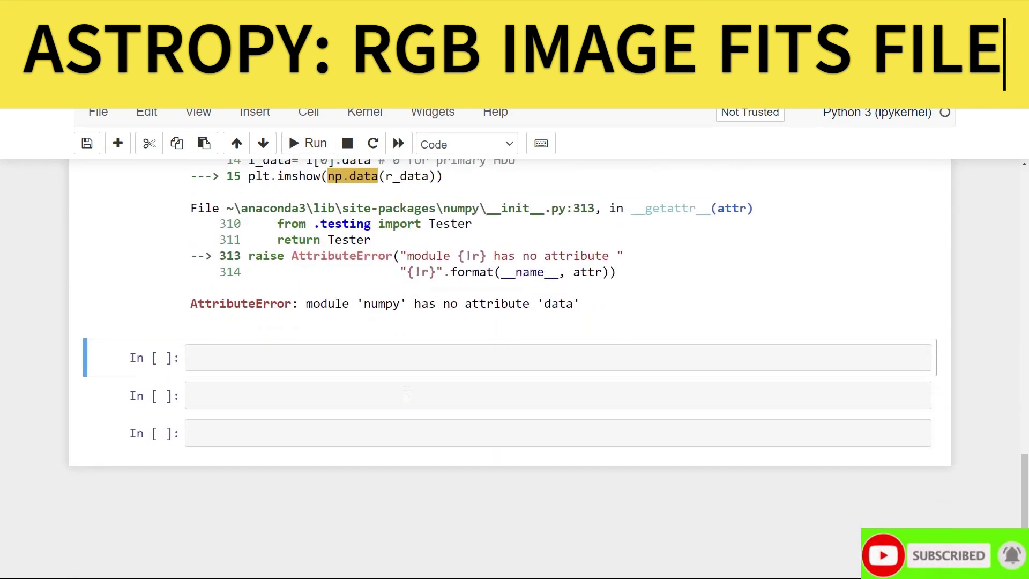
{"action": "scroll", "coordinate": [405, 397], "scroll_direction": "up", "scroll_amount": 2}
{"action": "scroll", "coordinate": [405, 397], "scroll_direction": "up", "scroll_amount": 3}
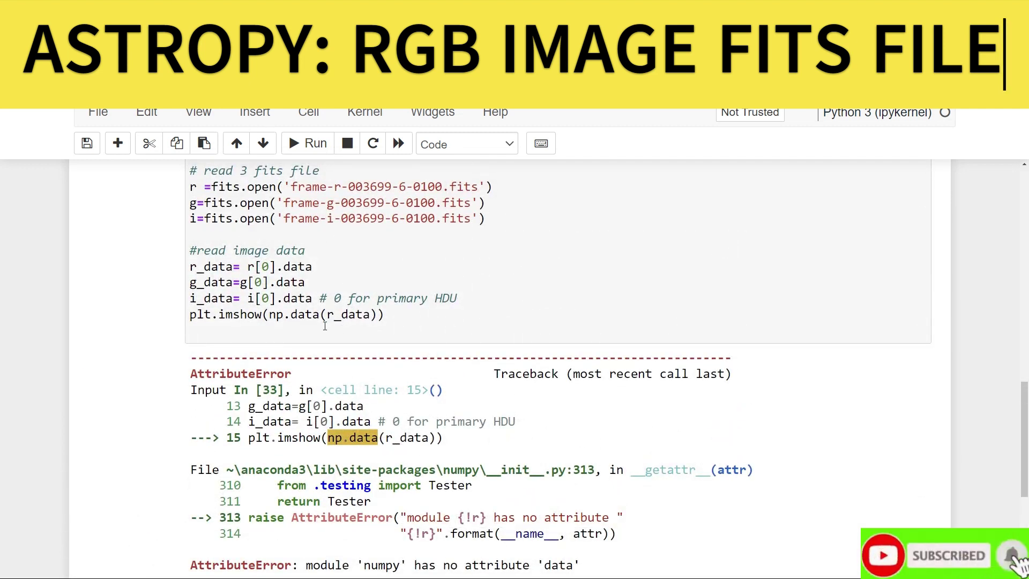
Add plt.show() and change np.data to np.log, then run the cell
{"action": "left_click", "coordinate": [395, 314]}
{"action": "key", "text": "Return"}
{"action": "type", "text": "plt.show("}
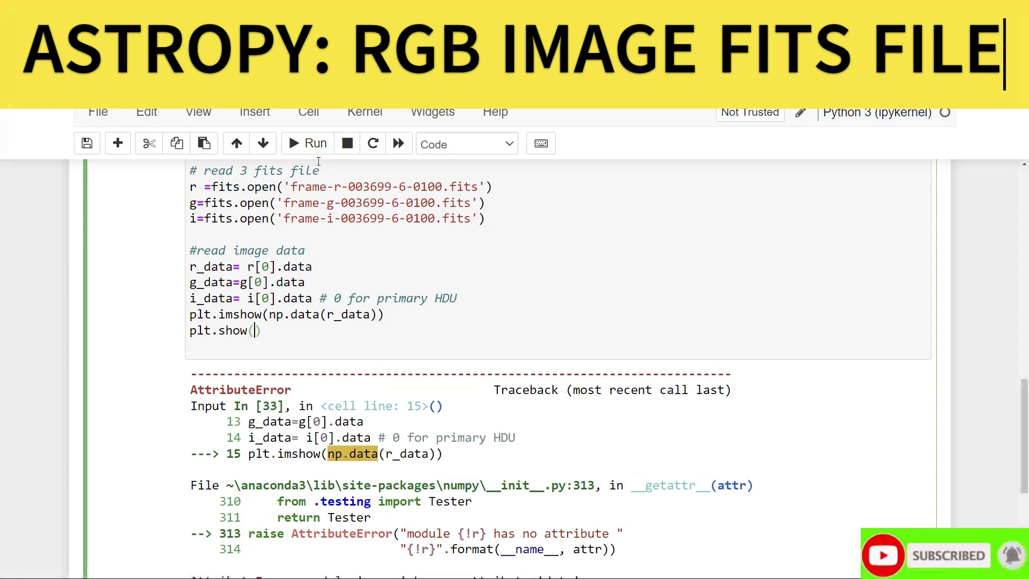
{"action": "left_click", "coordinate": [312, 145]}
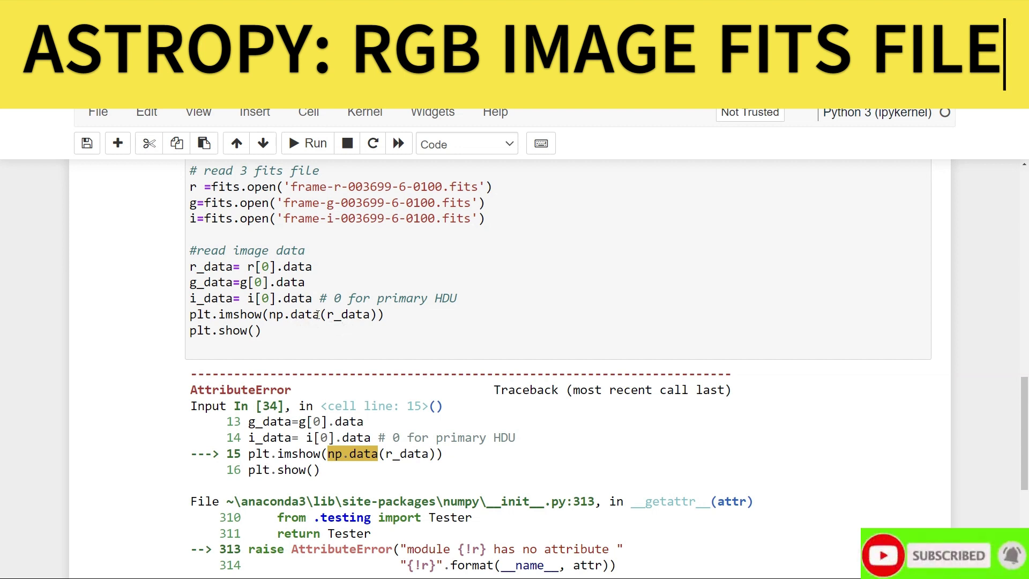
{"action": "left_click", "coordinate": [319, 315]}
{"action": "key", "text": "BackSpace"}
{"action": "key", "text": "BackSpace"}
{"action": "key", "text": "BackSpace"}
{"action": "key", "text": "BackSpace"}
{"action": "type", "text": "log"}
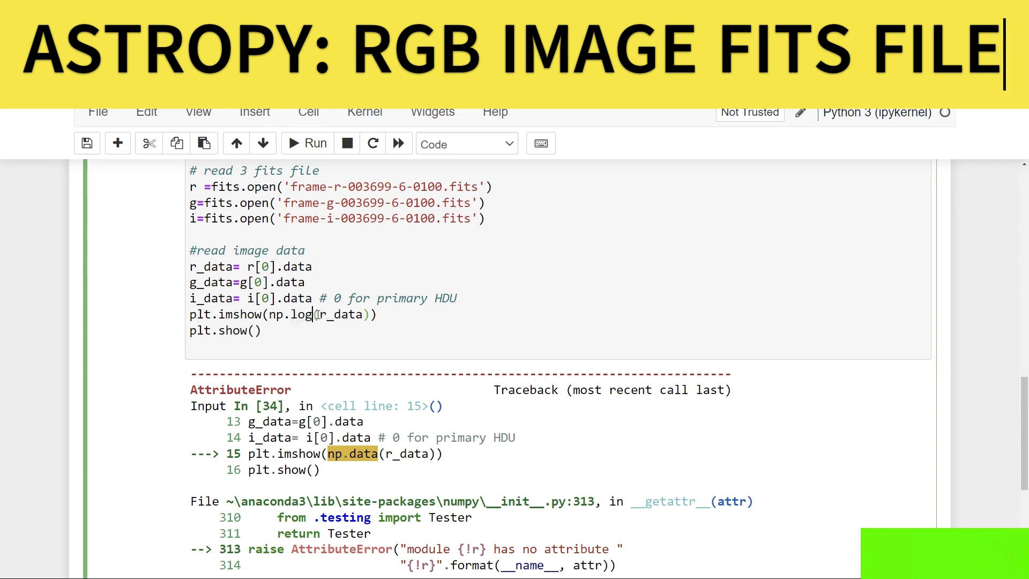
{"action": "left_click", "coordinate": [316, 143]}
{"action": "scroll", "coordinate": [430, 450], "scroll_direction": "down", "scroll_amount": 3}
{"action": "scroll", "coordinate": [430, 450], "scroll_direction": "down", "scroll_amount": 2}
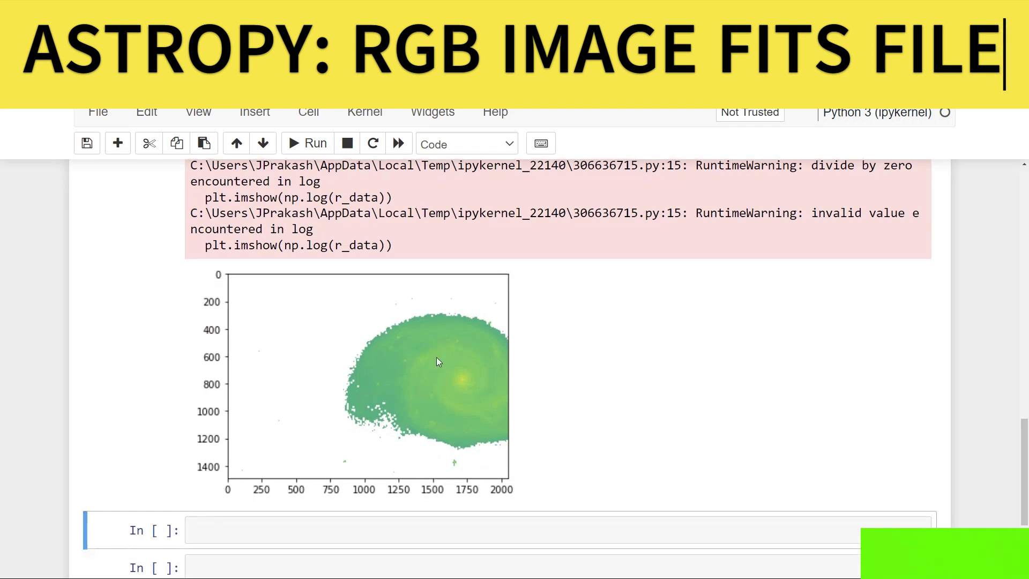
{"action": "scroll", "coordinate": [337, 354], "scroll_direction": "up", "scroll_amount": 4}
{"action": "scroll", "coordinate": [321, 319], "scroll_direction": "up", "scroll_amount": 1}
Try plotting np.log(i_data), then switch back to r_data and rerun
{"action": "left_click", "coordinate": [324, 320]}
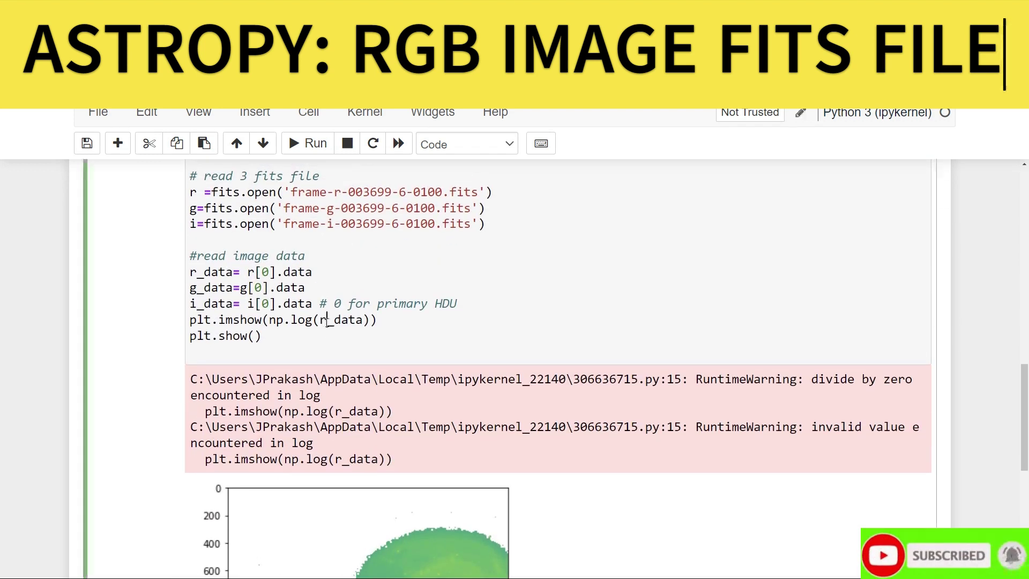
{"action": "key", "text": "BackSpace"}
{"action": "type", "text": "i"}
{"action": "key", "text": "shift+Return"}
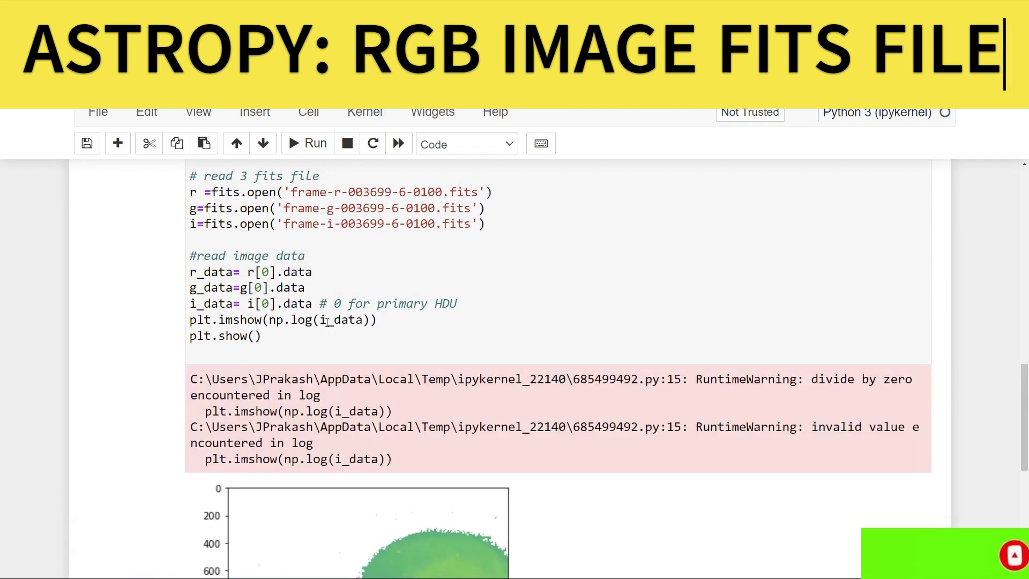
{"action": "scroll", "coordinate": [328, 184], "scroll_direction": "down", "scroll_amount": 2}
{"action": "left_click", "coordinate": [326, 193]}
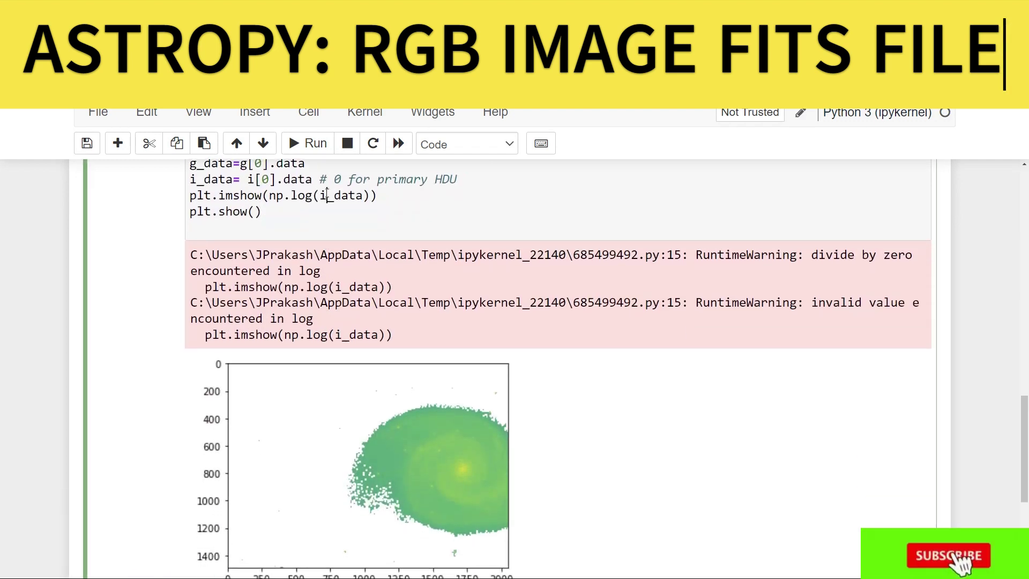
{"action": "key", "text": "BackSpace"}
{"action": "type", "text": "r"}
{"action": "key", "text": "shift+Return"}
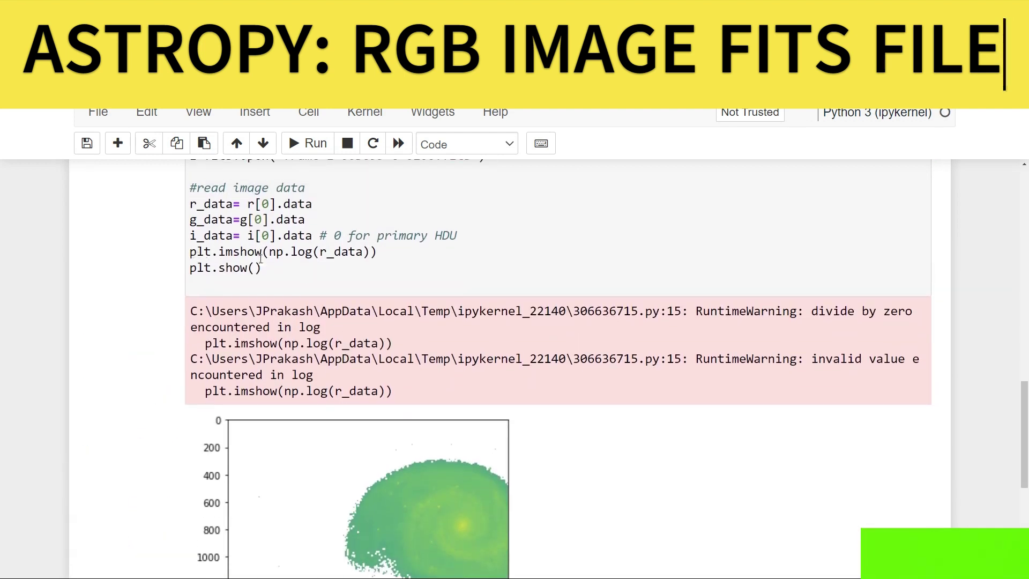
Add blank lines after the commented imshow, the make rgb image comment and '# rgb', then save
{"action": "left_click", "coordinate": [189, 252]}
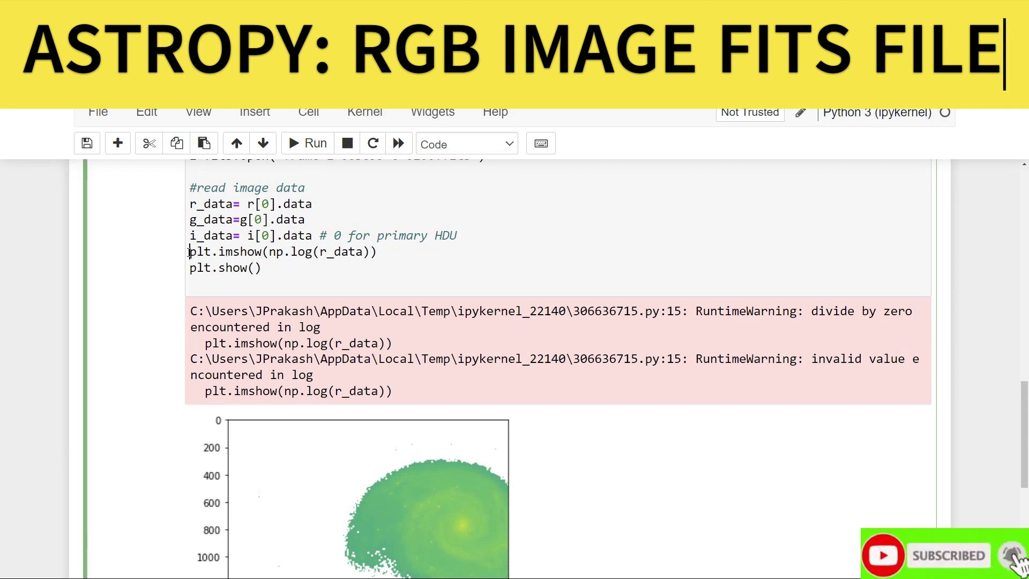
{"action": "type", "text": "#"}
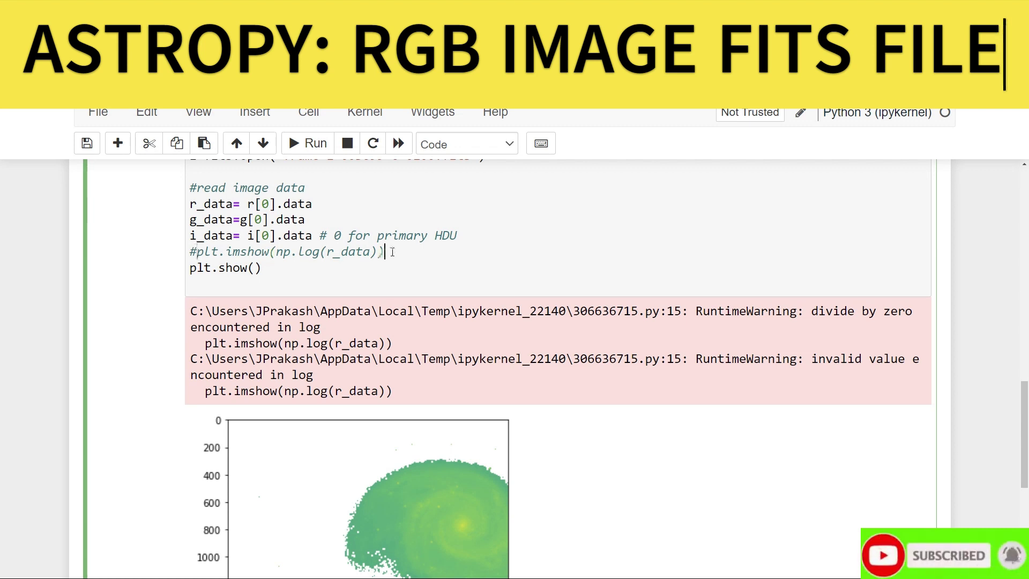
{"action": "key", "text": "Return"}
{"action": "type", "text": "#"}
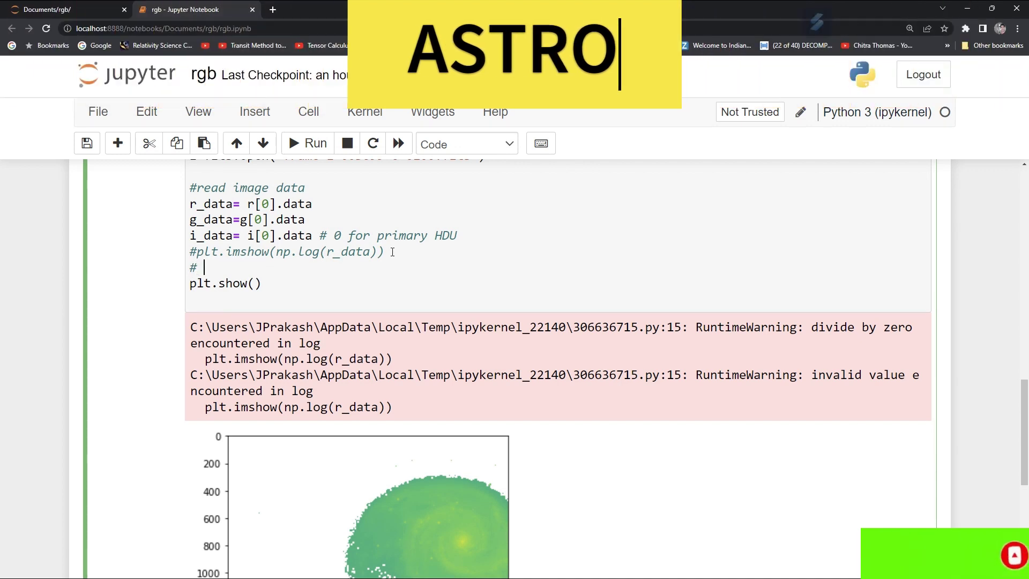
{"action": "type", "text": " maje"}
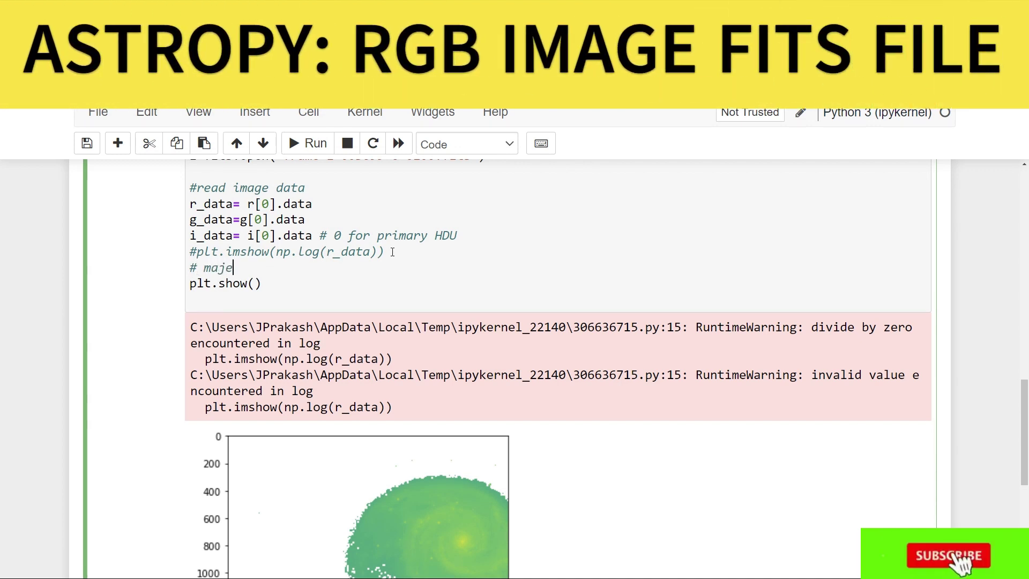
{"action": "key", "text": "BackSpace"}
{"action": "key", "text": "BackSpace"}
{"action": "type", "text": "ke rgb imag"}
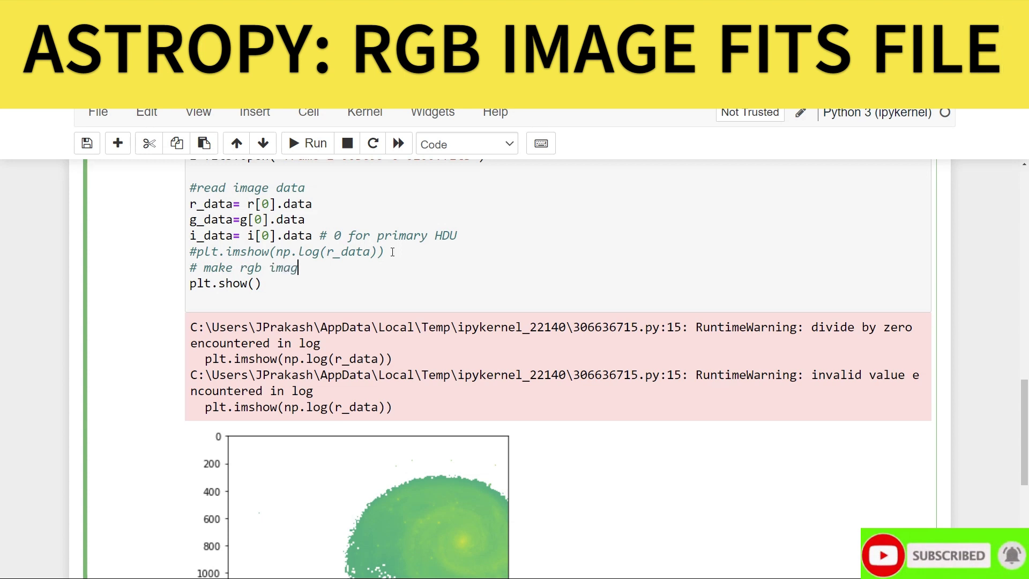
{"action": "type", "text": "e"}
{"action": "key", "text": "Return"}
{"action": "scroll", "coordinate": [393, 252], "scroll_direction": "up", "scroll_amount": 3}
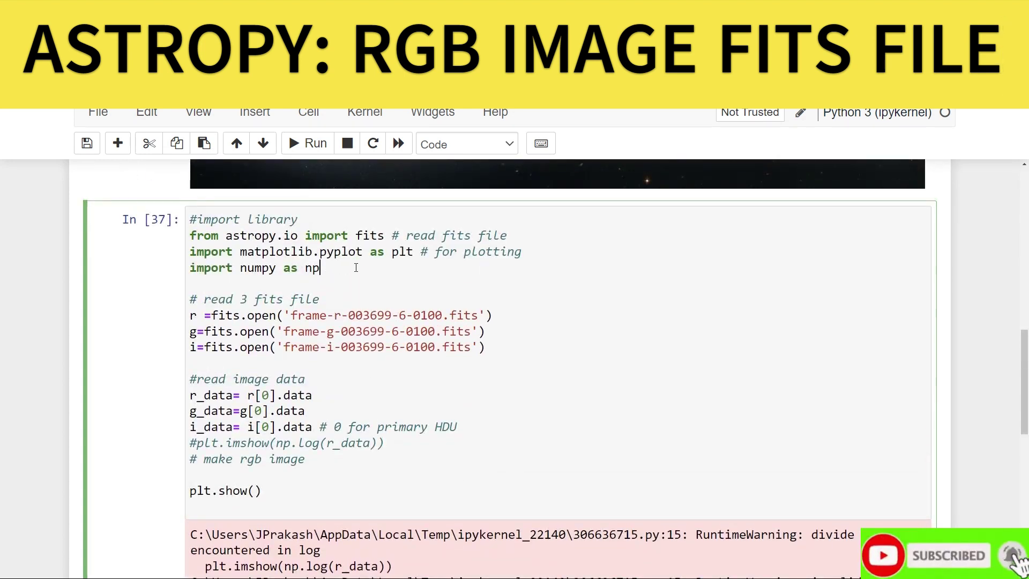
{"action": "left_click", "coordinate": [356, 267]}
{"action": "key", "text": "Return"}
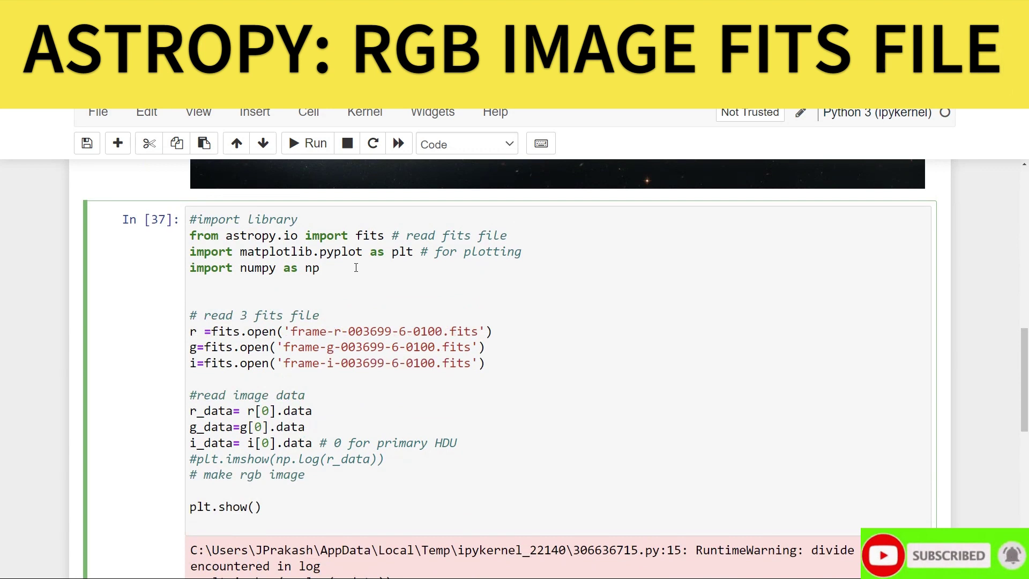
{"action": "type", "text": "# rgb"}
{"action": "key", "text": "Return"}
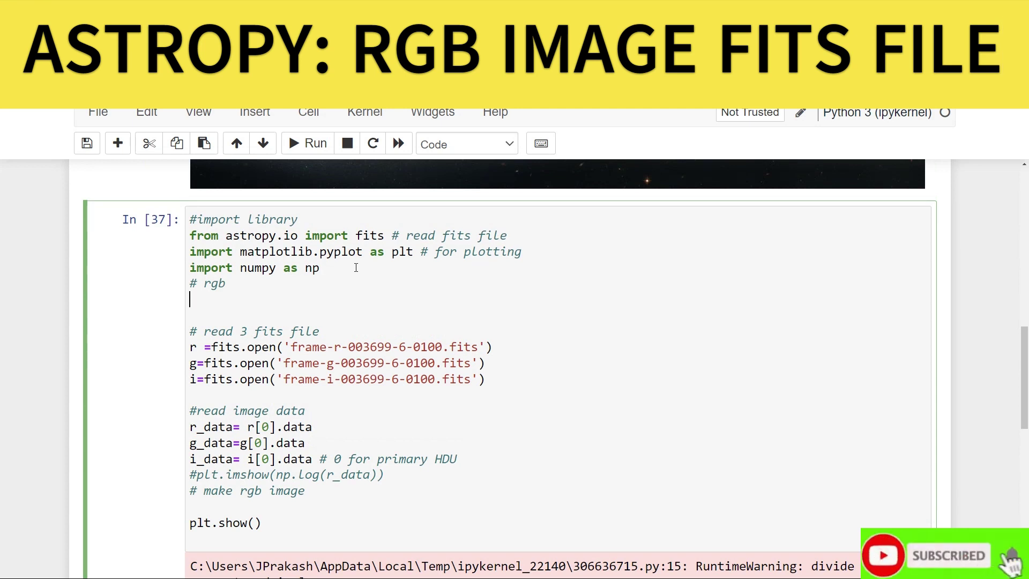
{"action": "key", "text": "ctrl+s"}
{"action": "type", "text": "fr"}
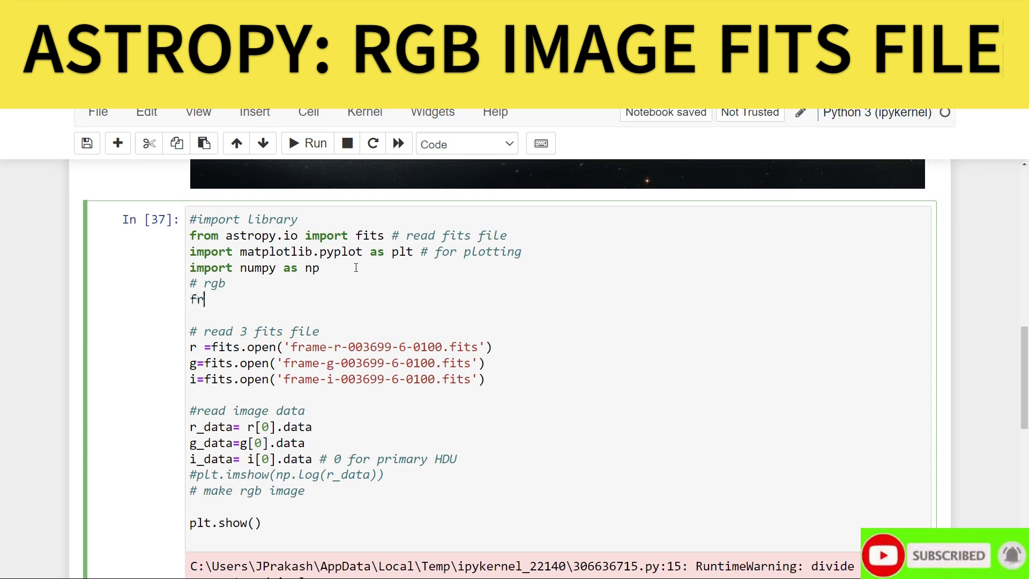
{"action": "type", "text": "om astropy."}
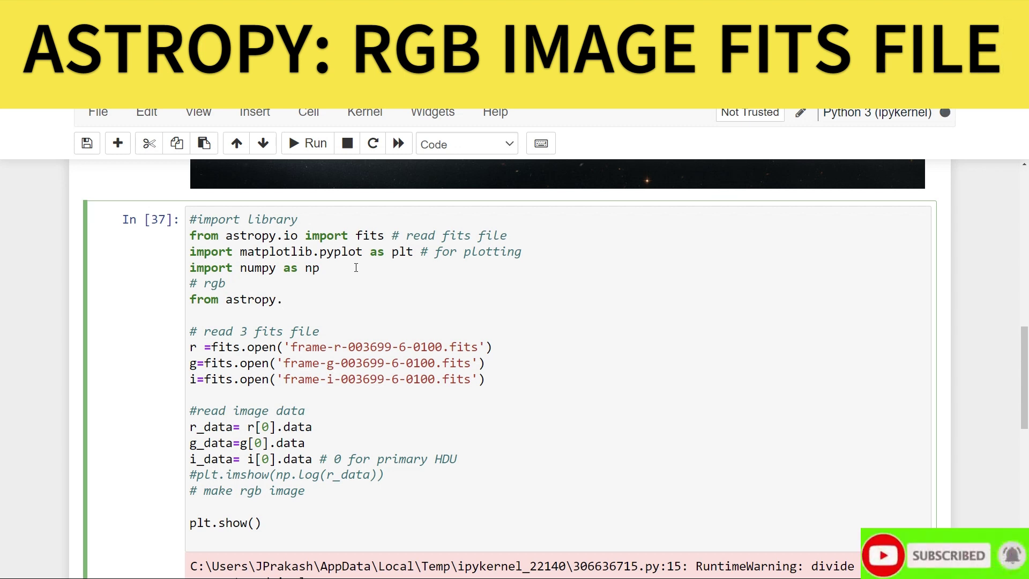
Write 'from astropy.visualization import make_lupton_rgb # rgb image library' using Tab completion
{"action": "key", "text": "Tab"}
{"action": "type", "text": "vui"}
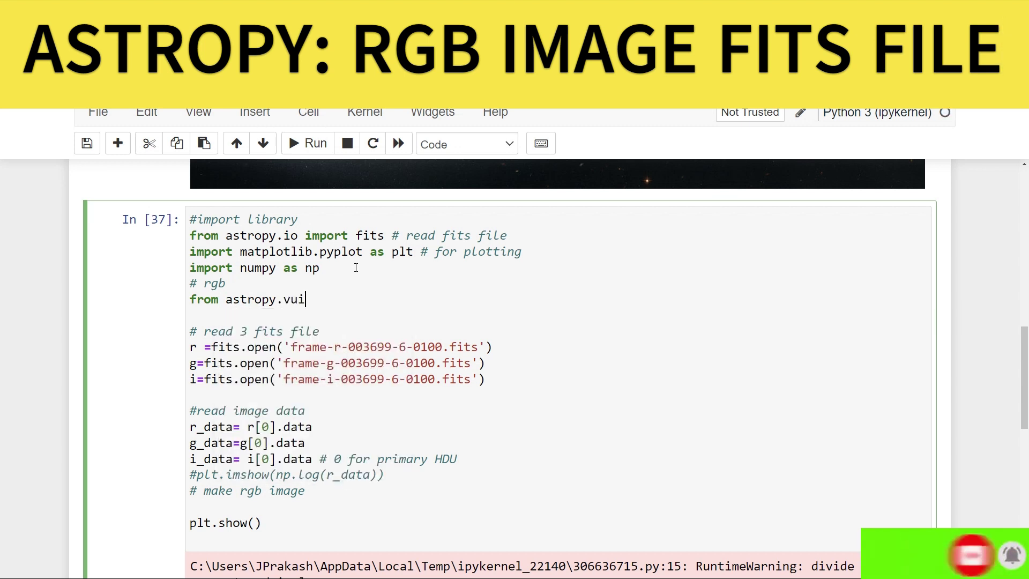
{"action": "key", "text": "BackSpace"}
{"action": "key", "text": "BackSpace"}
{"action": "type", "text": "is"}
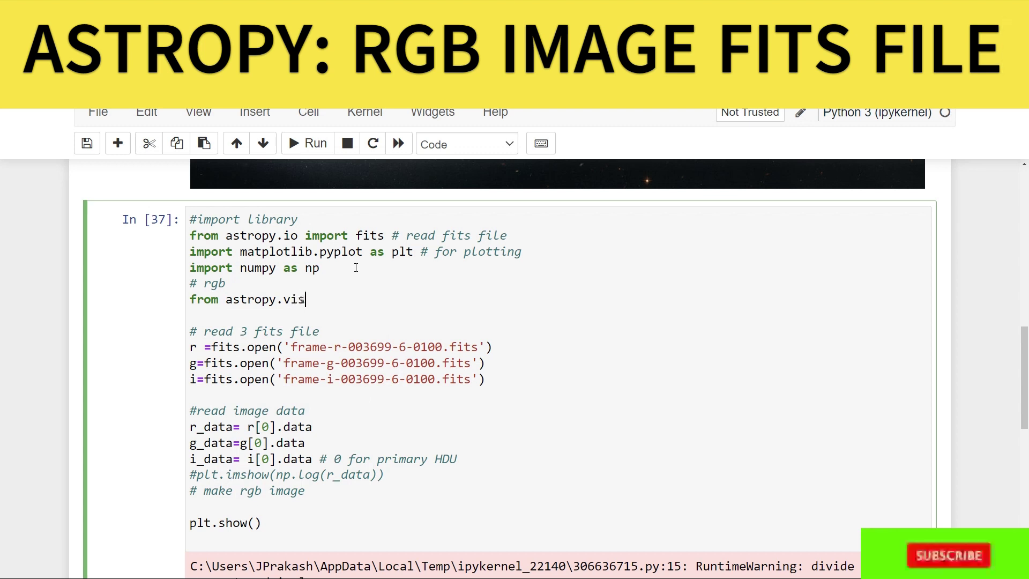
{"action": "key", "text": "Tab"}
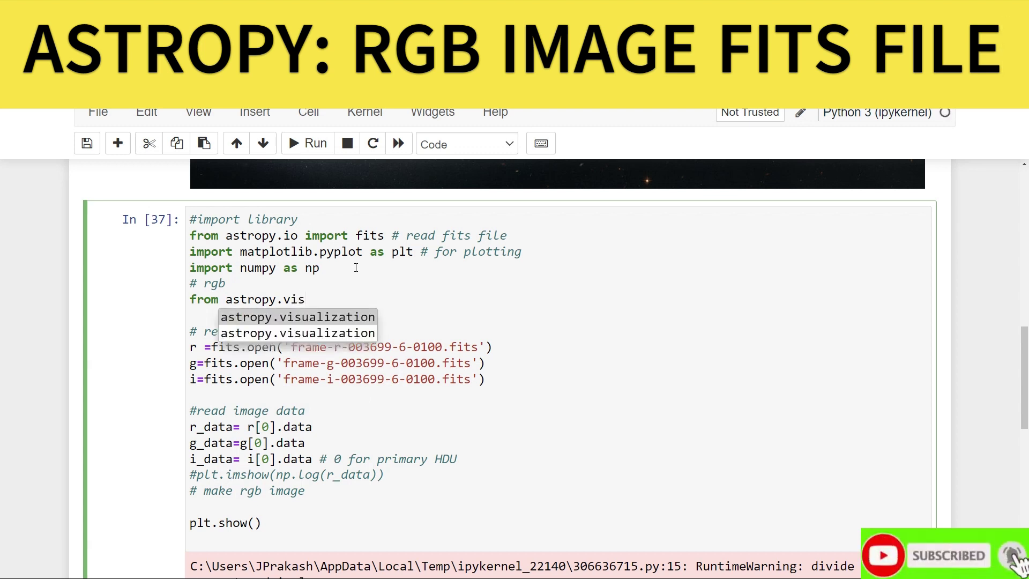
{"action": "type", "text": "ualization i"}
{"action": "key", "text": "Return"}
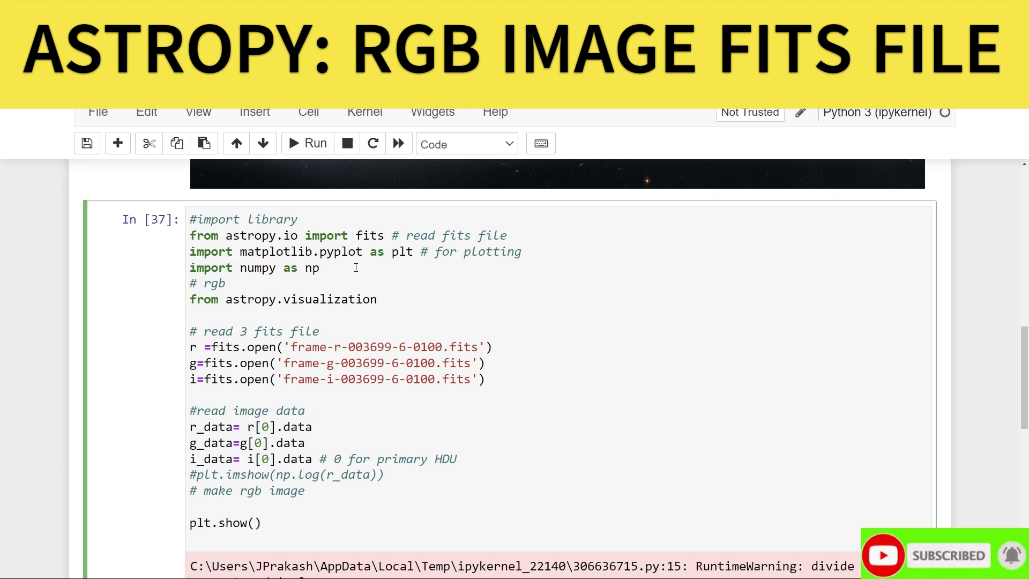
{"action": "type", "text": " import ma"}
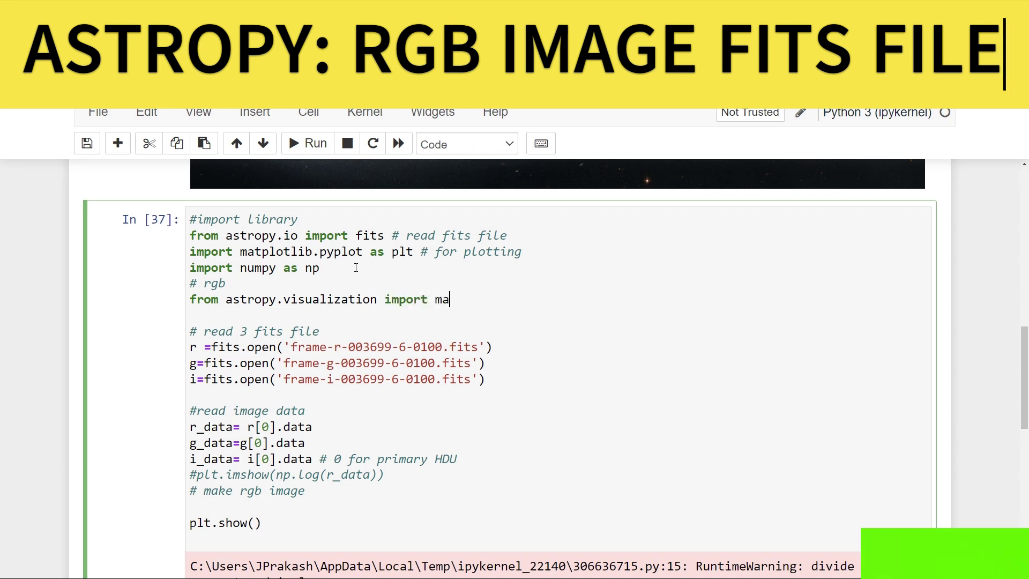
{"action": "key", "text": "Tab"}
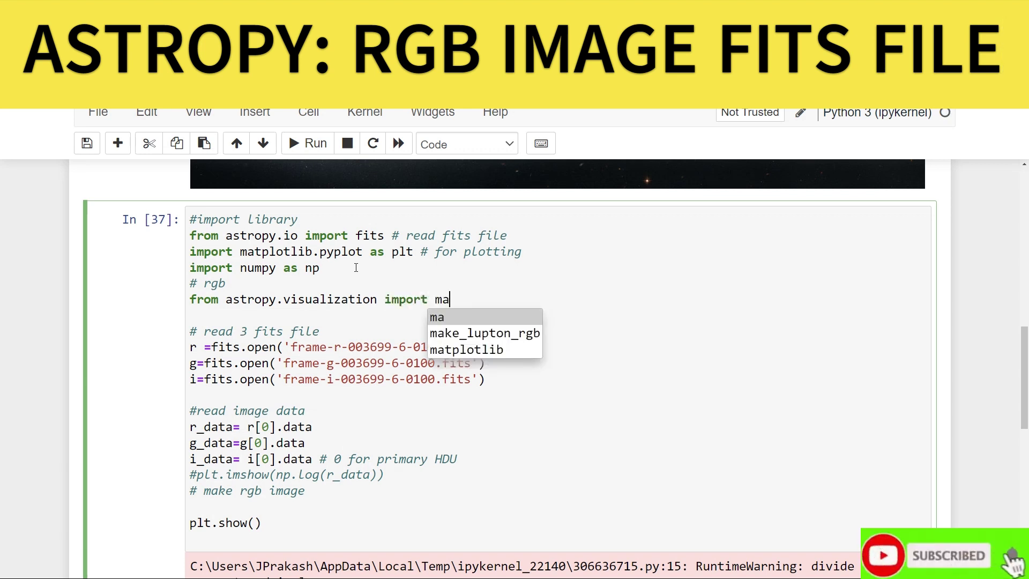
{"action": "key", "text": "Down"}
{"action": "key", "text": "Return"}
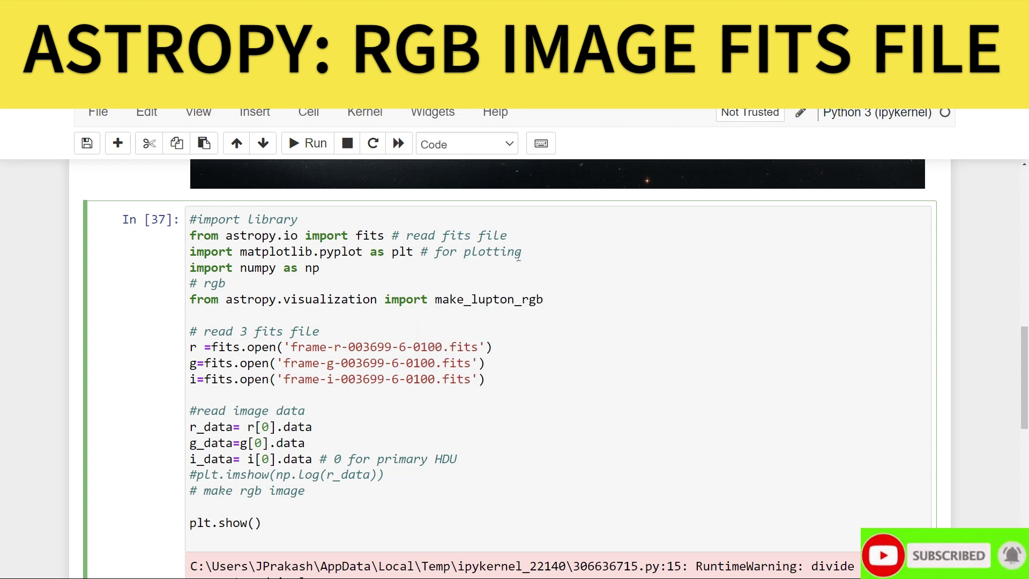
{"action": "type", "text": "# rgb"}
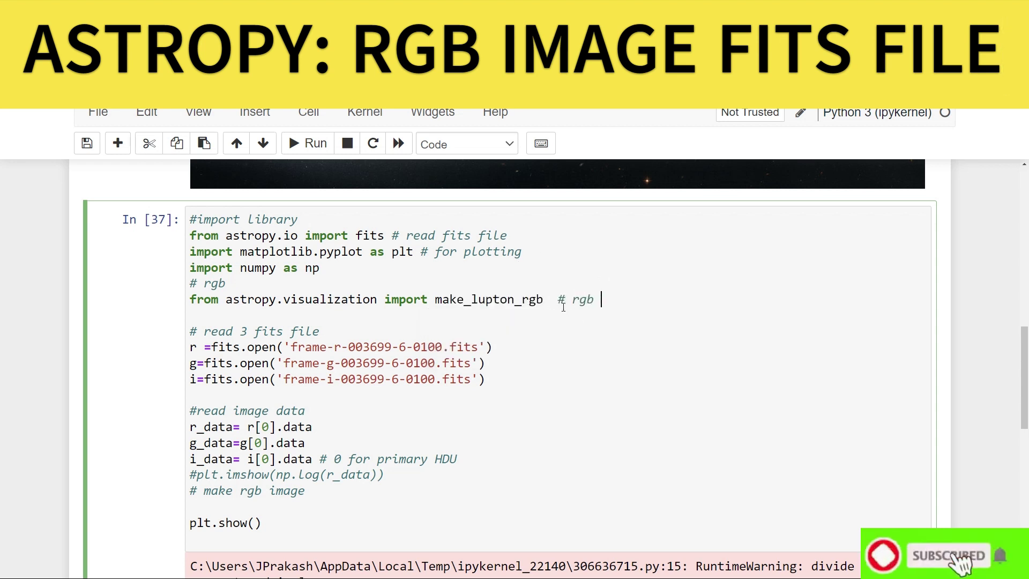
{"action": "type", "text": " image "}
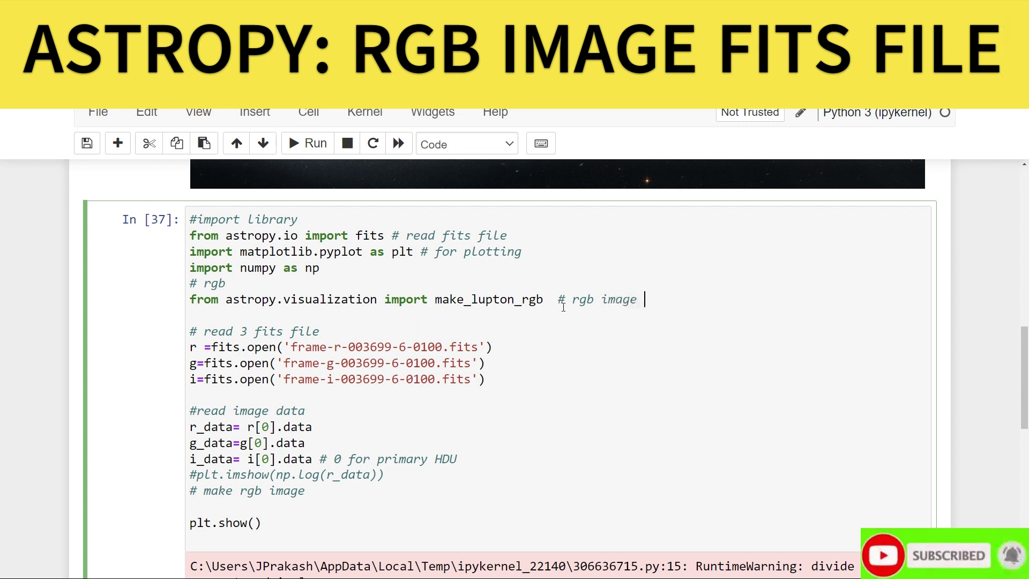
{"action": "type", "text": "libr"}
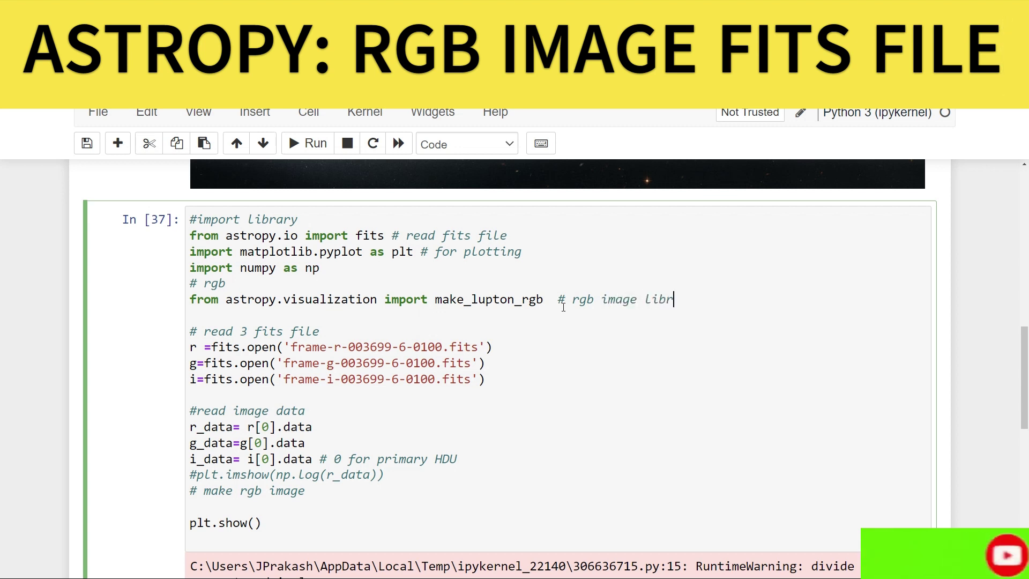
{"action": "type", "text": "ary"}
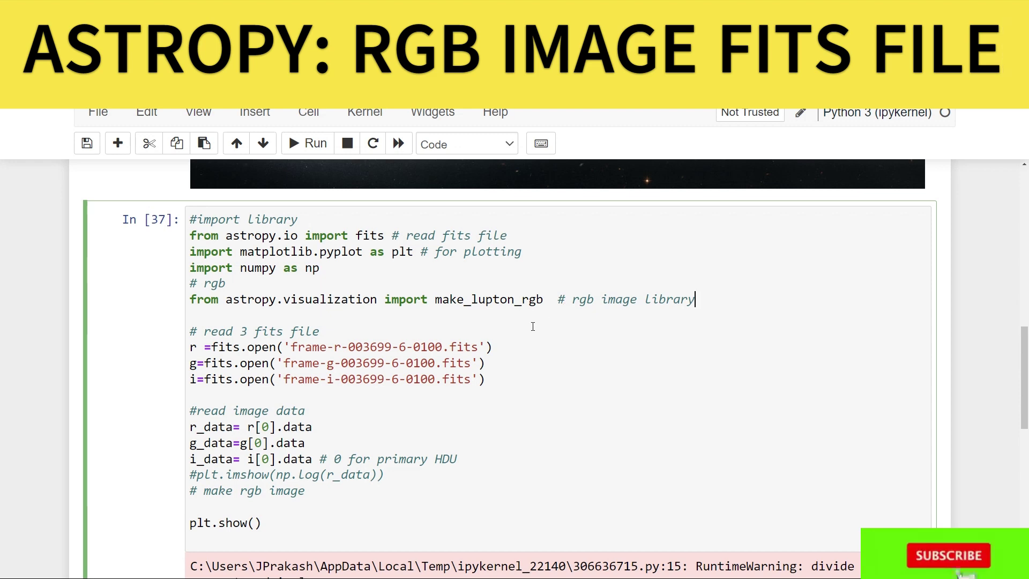
{"action": "scroll", "coordinate": [535, 325], "scroll_direction": "down", "scroll_amount": 1}
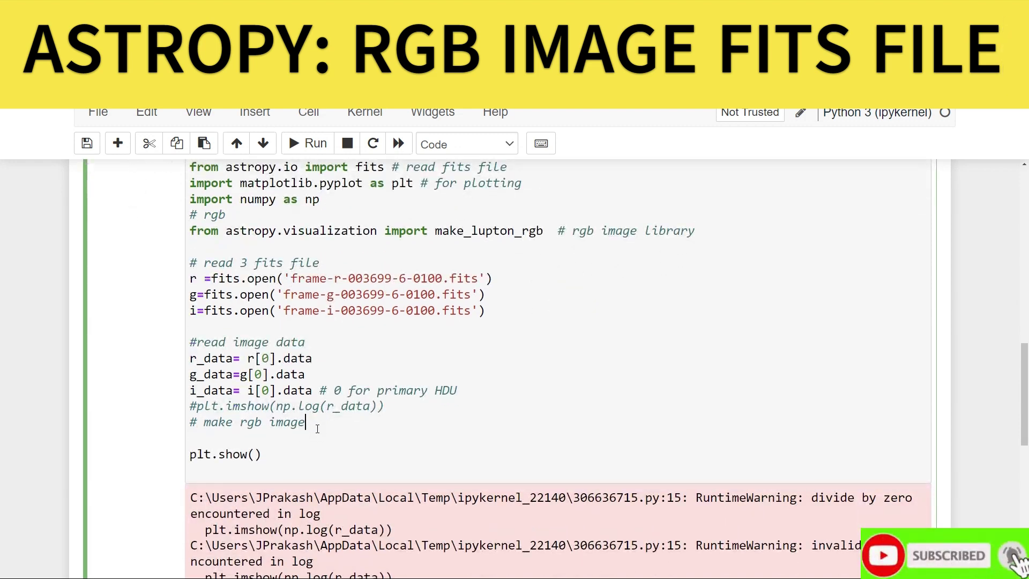
Write 'rgb= make_lupton_rgb(r_data,i_data,g_data)' below '# make rgb image', Tab-completing each name
{"action": "key", "text": "Return"}
{"action": "key", "text": "Return"}
{"action": "type", "text": "rg"}
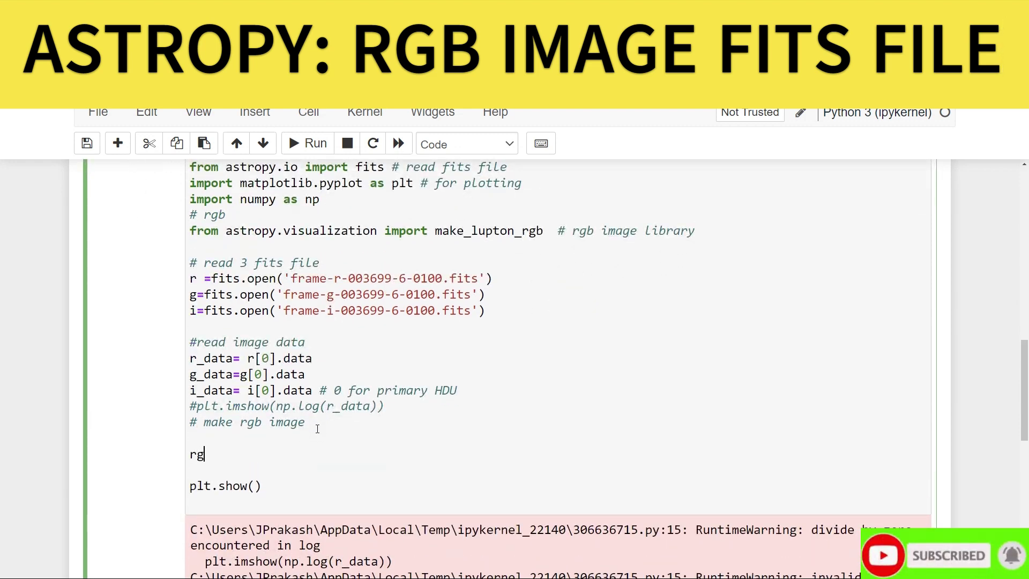
{"action": "type", "text": "b= "}
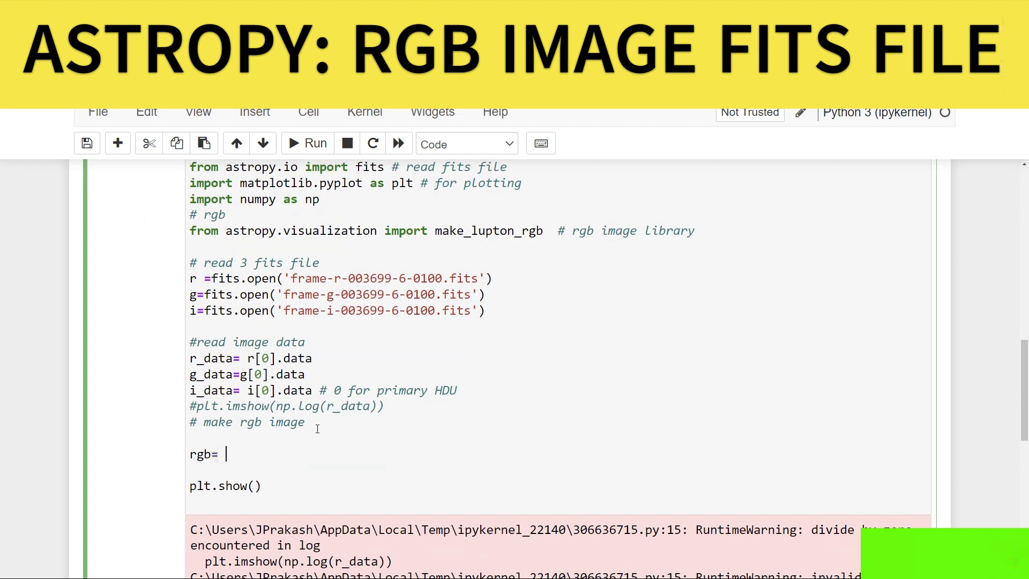
{"action": "type", "text": "make"}
{"action": "key", "text": "Tab"}
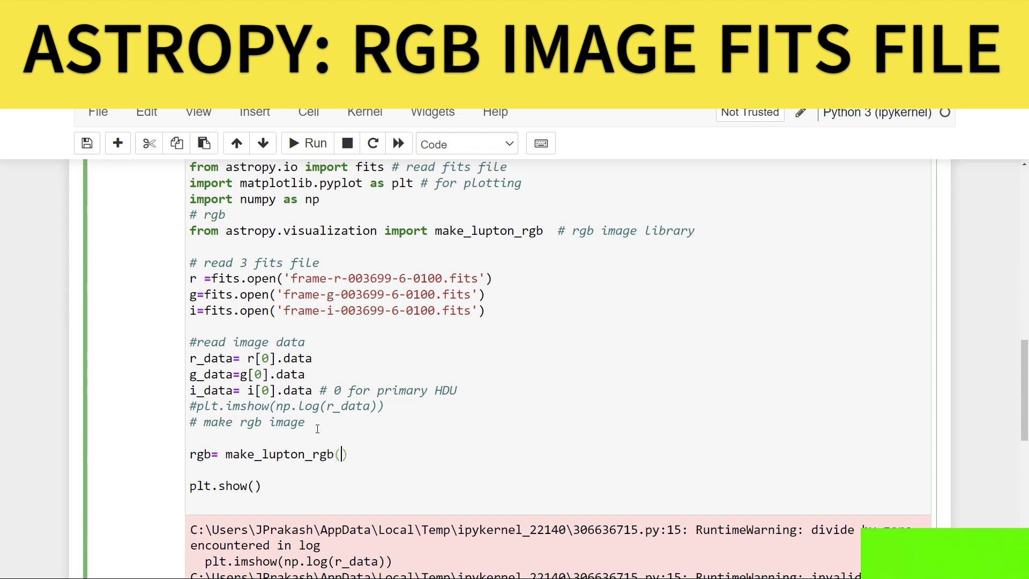
{"action": "key", "text": "Tab"}
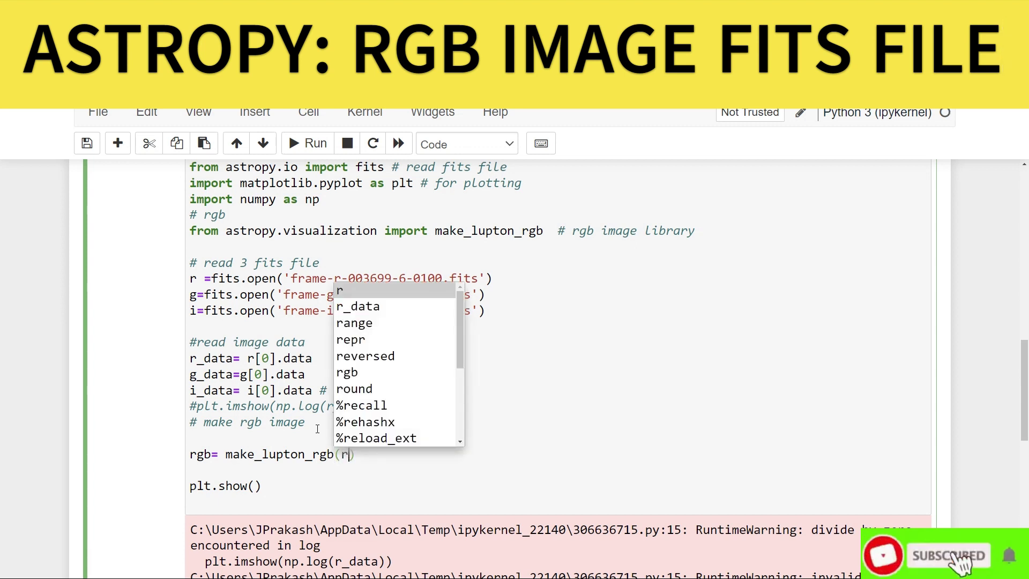
{"action": "type", "text": "_data,i"}
{"action": "key", "text": "Return"}
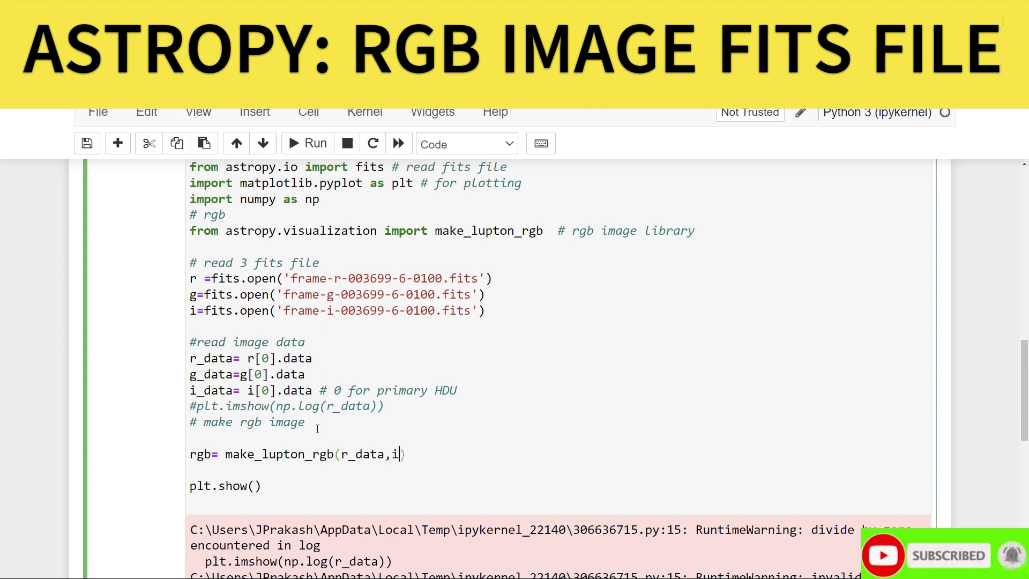
{"action": "key", "text": "Tab"}
{"action": "key", "text": "Down"}
{"action": "key", "text": "Return"}
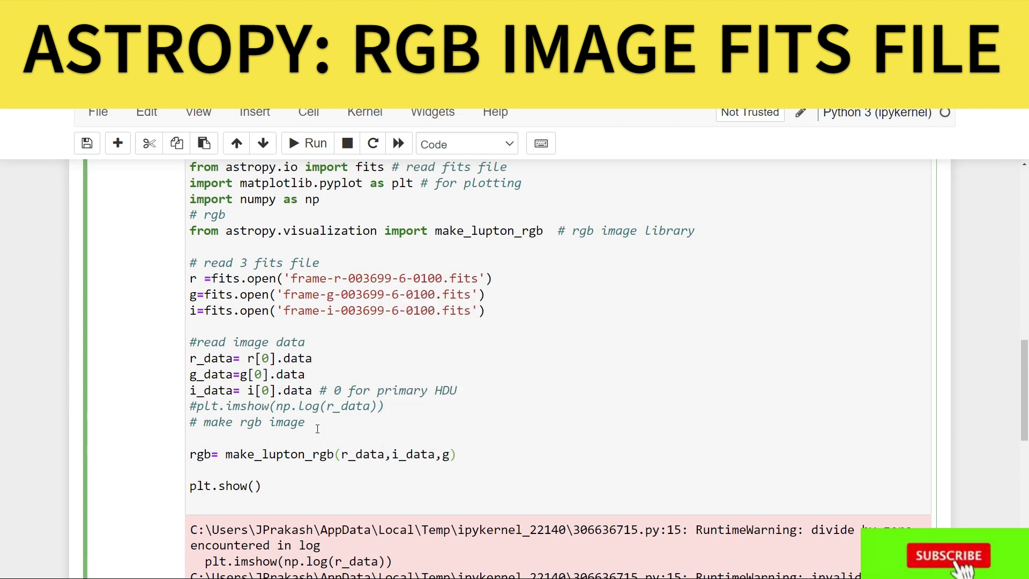
{"action": "key", "text": "Tab"}
{"action": "key", "text": "Down"}
{"action": "key", "text": "Return"}
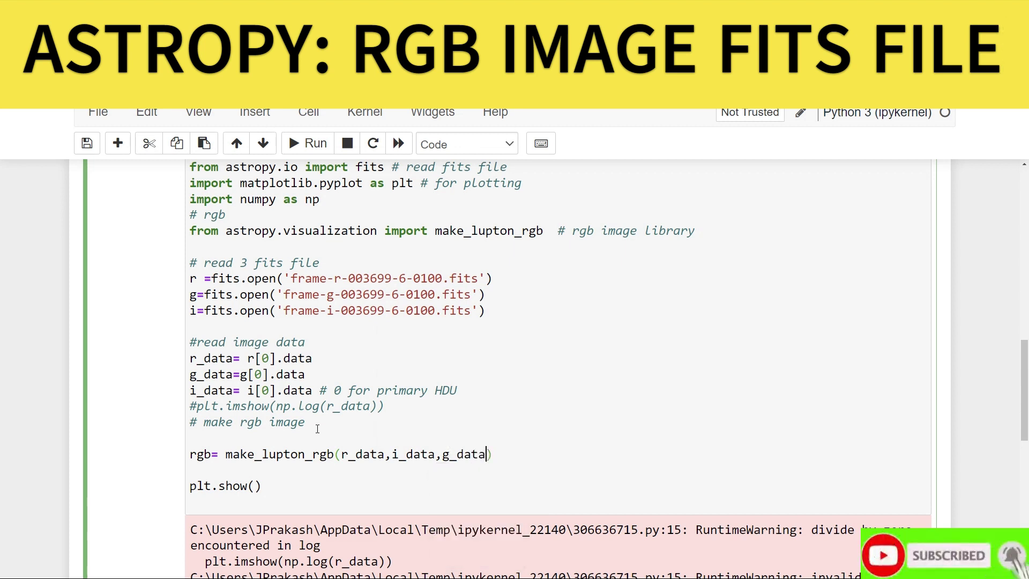
{"action": "scroll", "coordinate": [317, 429], "scroll_direction": "down", "scroll_amount": 1}
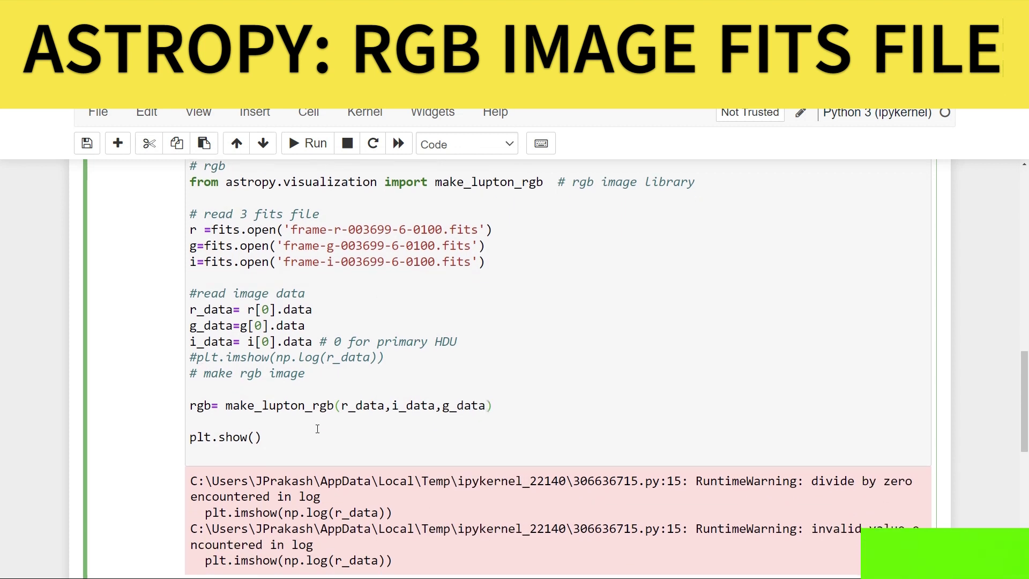
{"action": "scroll", "coordinate": [317, 428], "scroll_direction": "down", "scroll_amount": 3}
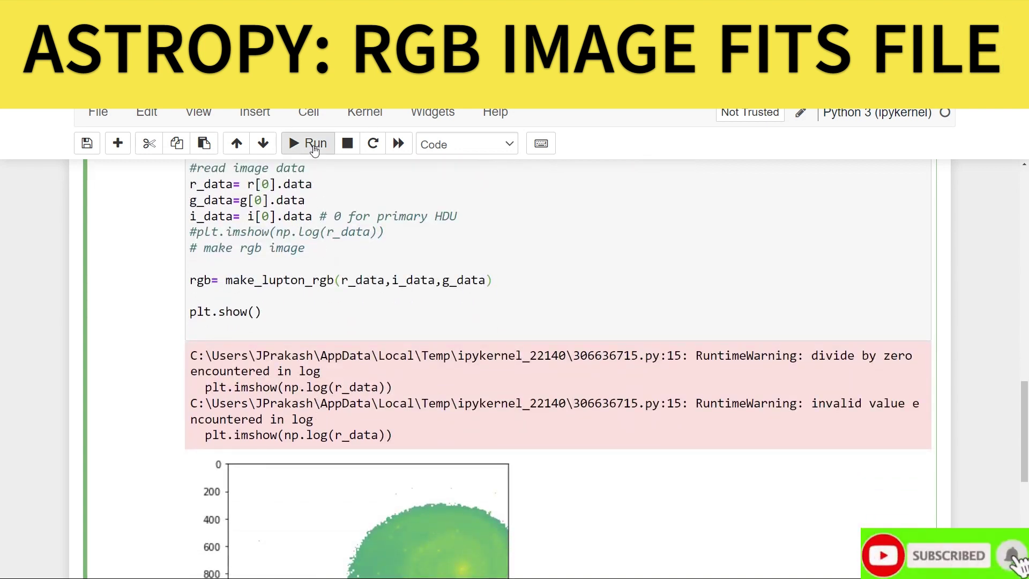
Rerun the edited cell so it executes as In [38] without plot output
{"action": "left_click", "coordinate": [314, 151]}
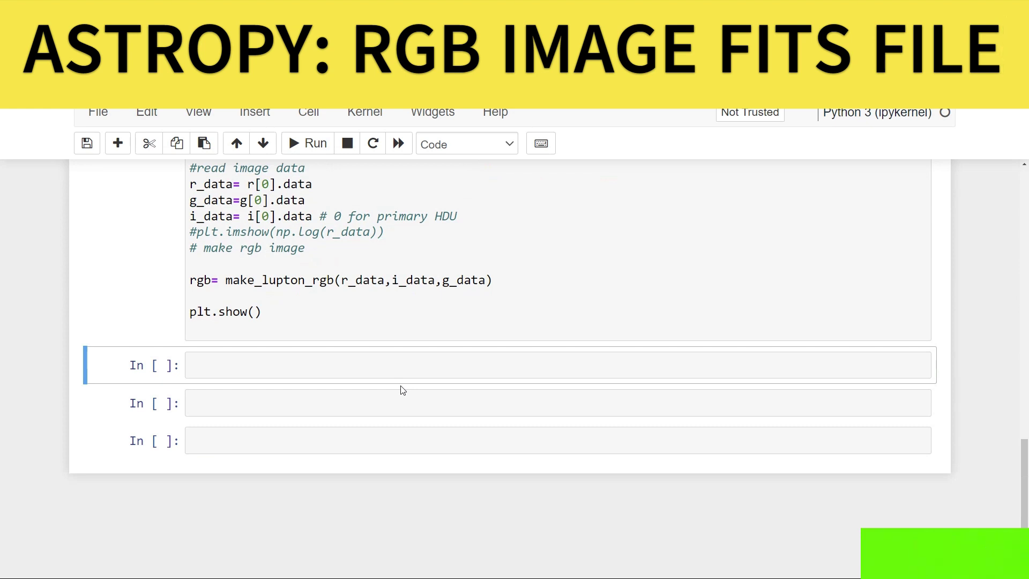
{"action": "scroll", "coordinate": [402, 390], "scroll_direction": "up", "scroll_amount": 3}
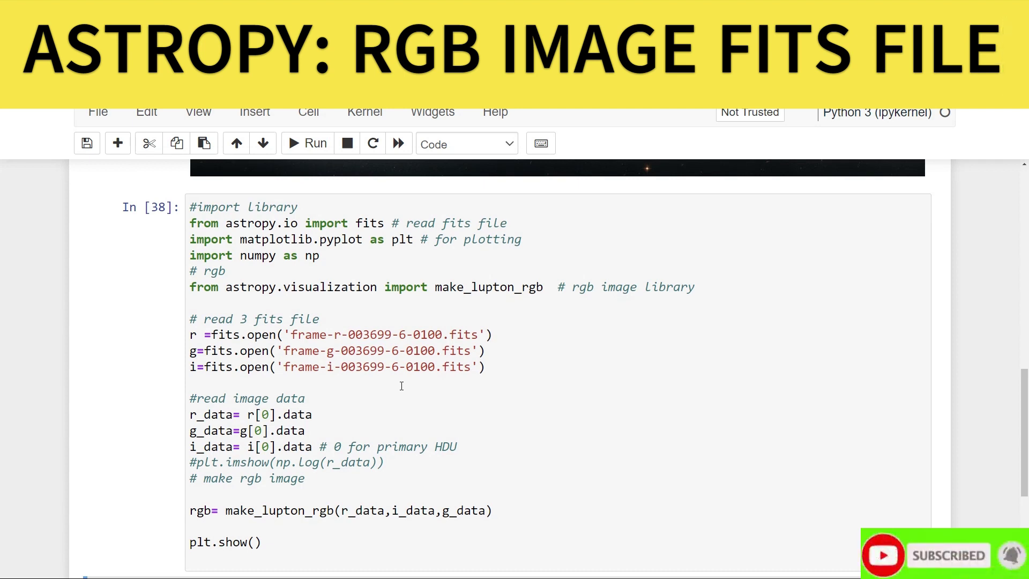
{"action": "scroll", "coordinate": [401, 386], "scroll_direction": "down", "scroll_amount": 3}
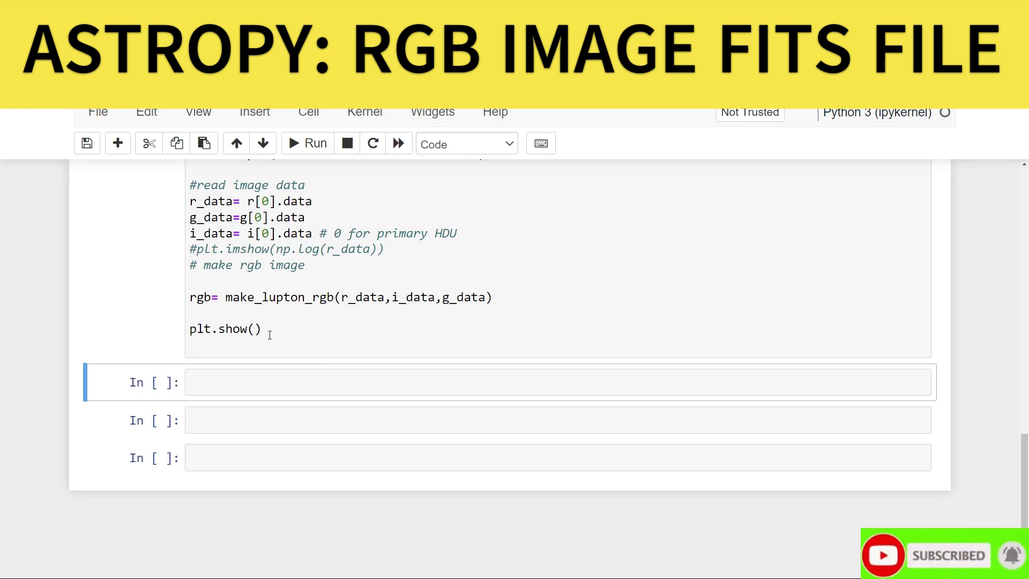
Add a '# plot rgb image' comment below the rgb line, fixing its typos, then a plt.imshow(rgb) line
{"action": "left_click", "coordinate": [502, 297]}
{"action": "key", "text": "Return"}
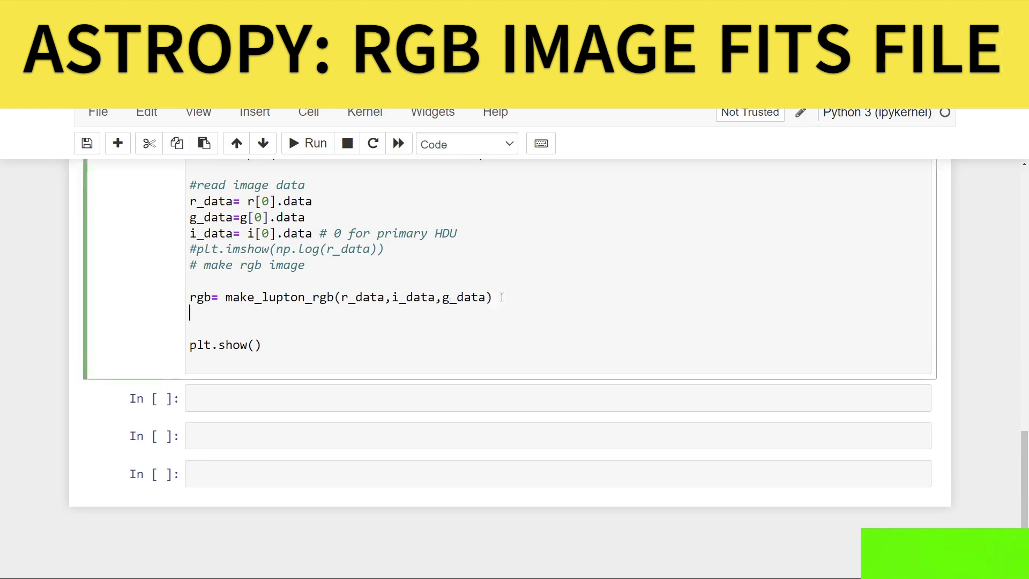
{"action": "key", "text": "Return"}
{"action": "type", "text": "# pl"}
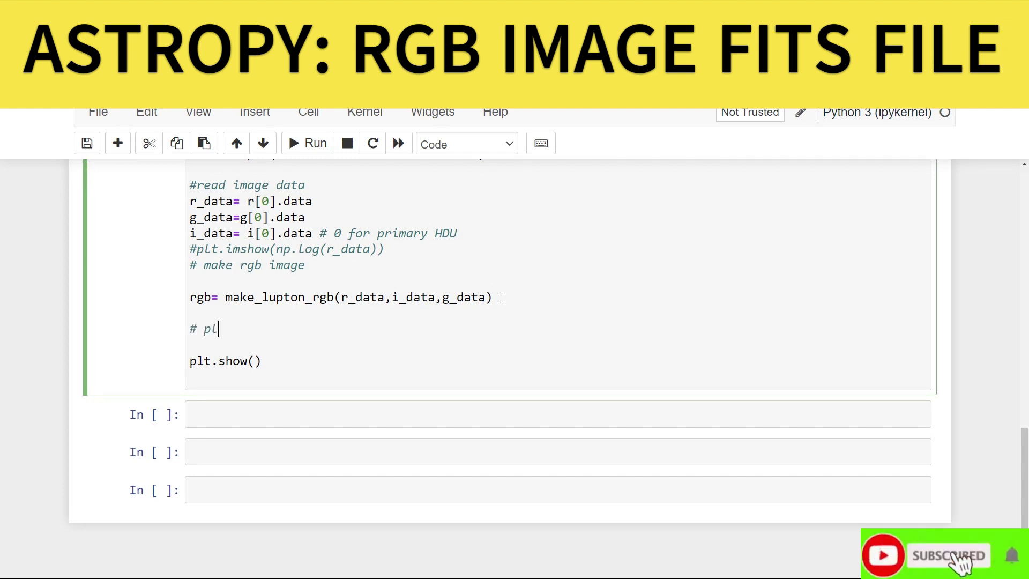
{"action": "type", "text": "ot image"}
{"action": "key", "text": "Left"}
{"action": "key", "text": "Left"}
{"action": "key", "text": "Left"}
{"action": "key", "text": "Left"}
{"action": "key", "text": "Left"}
{"action": "type", "text": "rg"}
{"action": "key", "text": "BackSpace"}
{"action": "type", "text": "gn"}
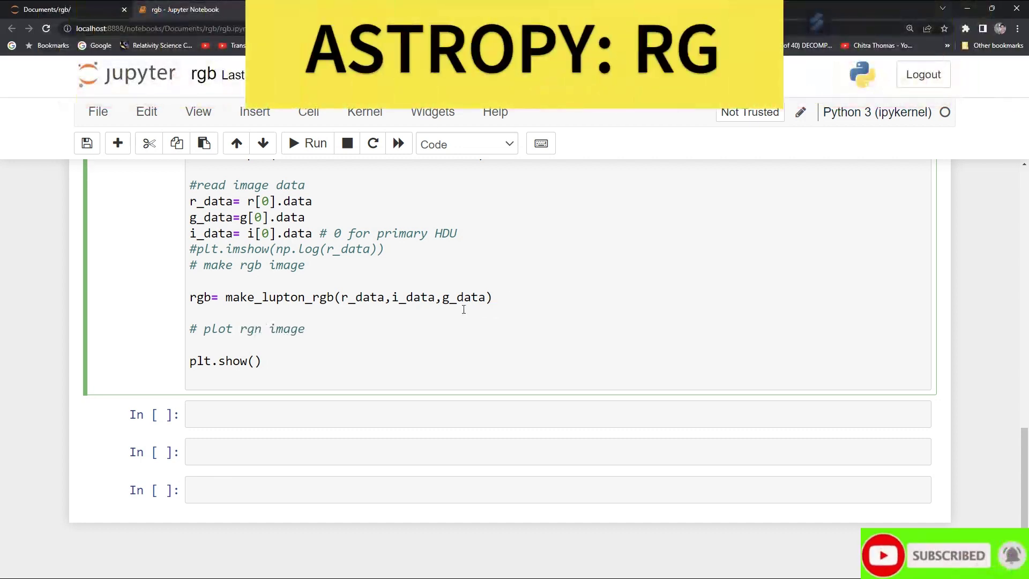
{"action": "key", "text": "BackSpace"}
{"action": "type", "text": "b"}
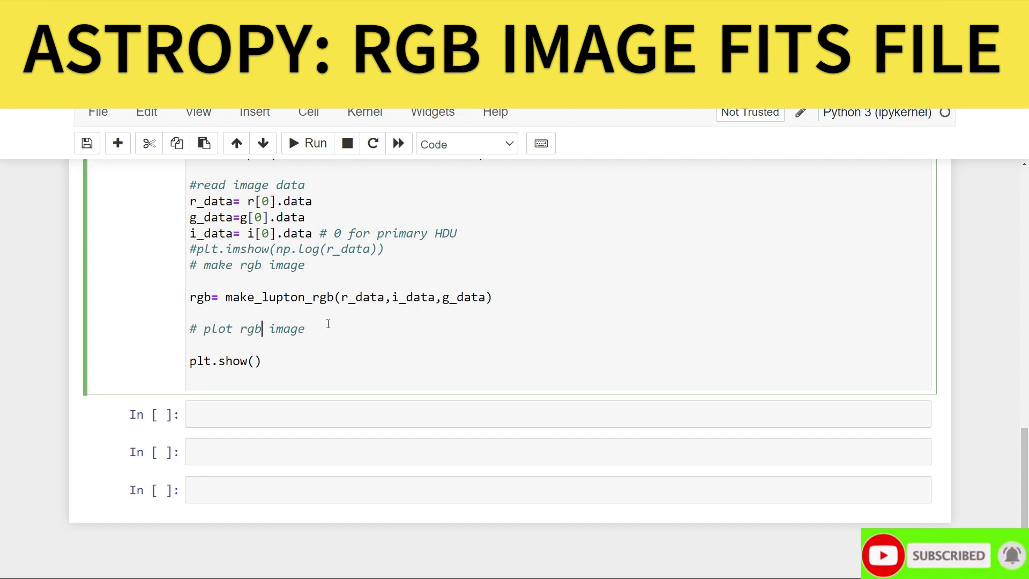
{"action": "left_click", "coordinate": [324, 329]}
{"action": "key", "text": "Return"}
{"action": "type", "text": "plt"}
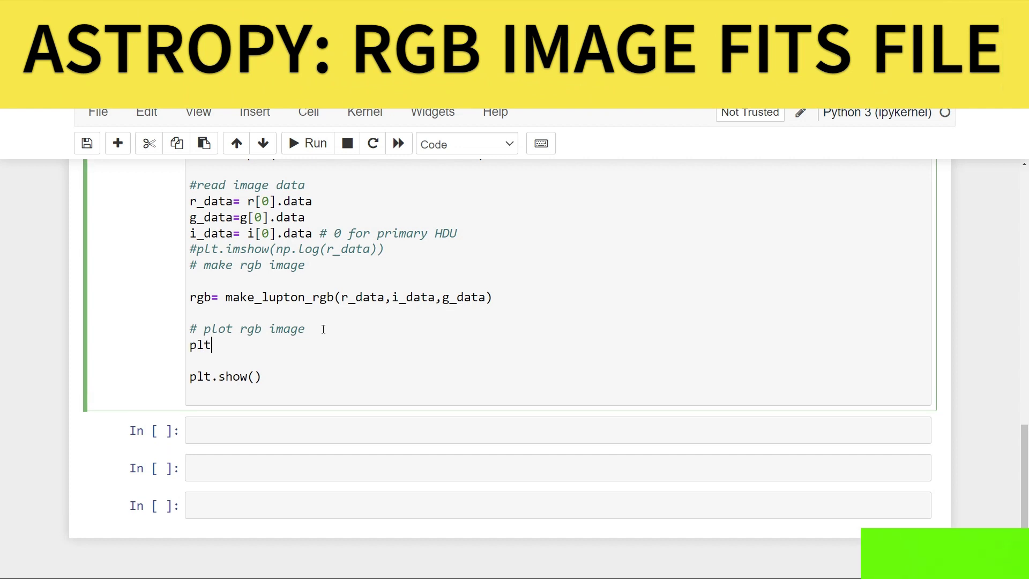
{"action": "type", "text": ".imshow(rgb"}
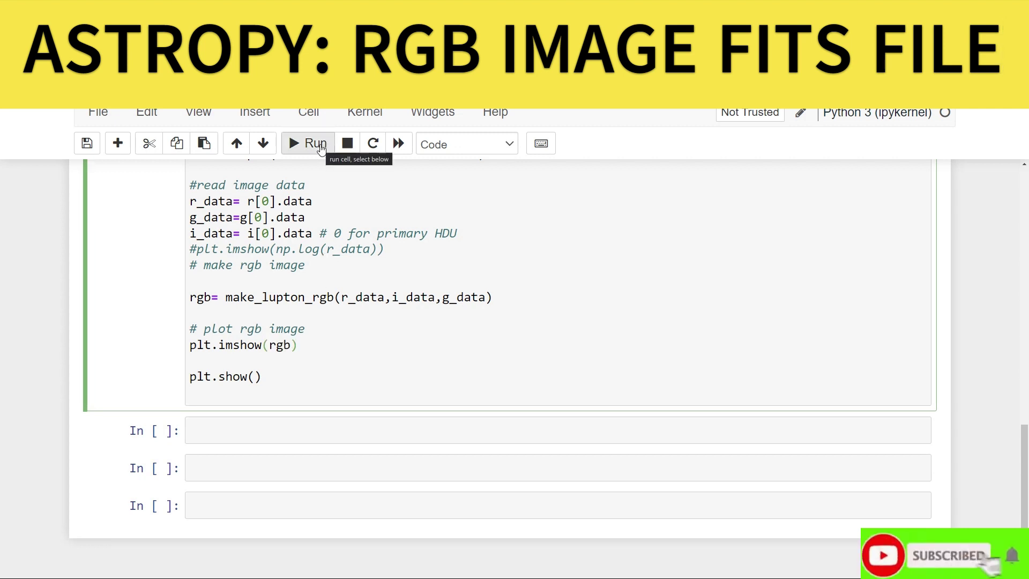
Run the cell to render the green spiral galaxy RGB image, then select the plotted cell
{"action": "left_click", "coordinate": [321, 148]}
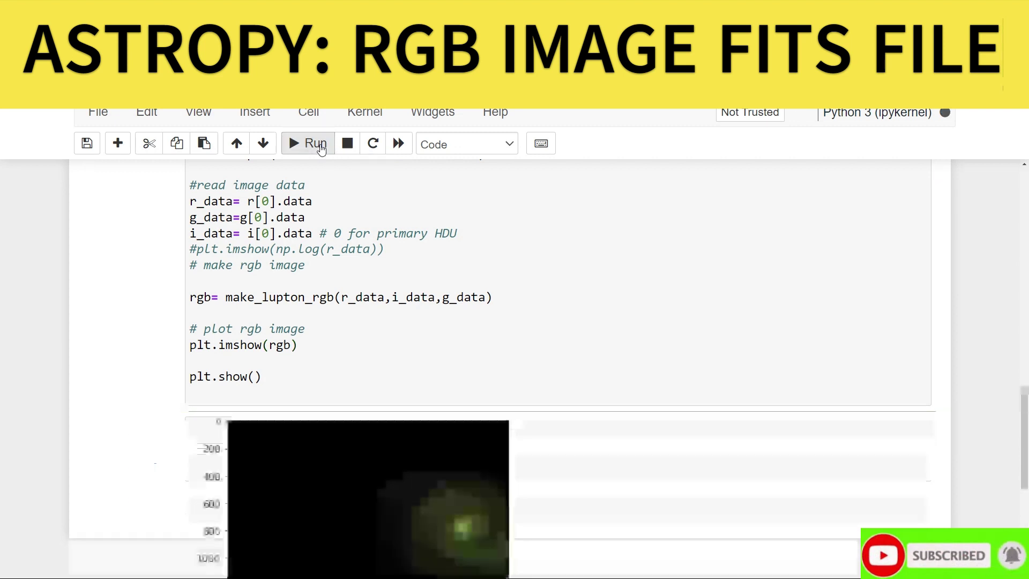
{"action": "scroll", "coordinate": [363, 270], "scroll_direction": "down", "scroll_amount": 2}
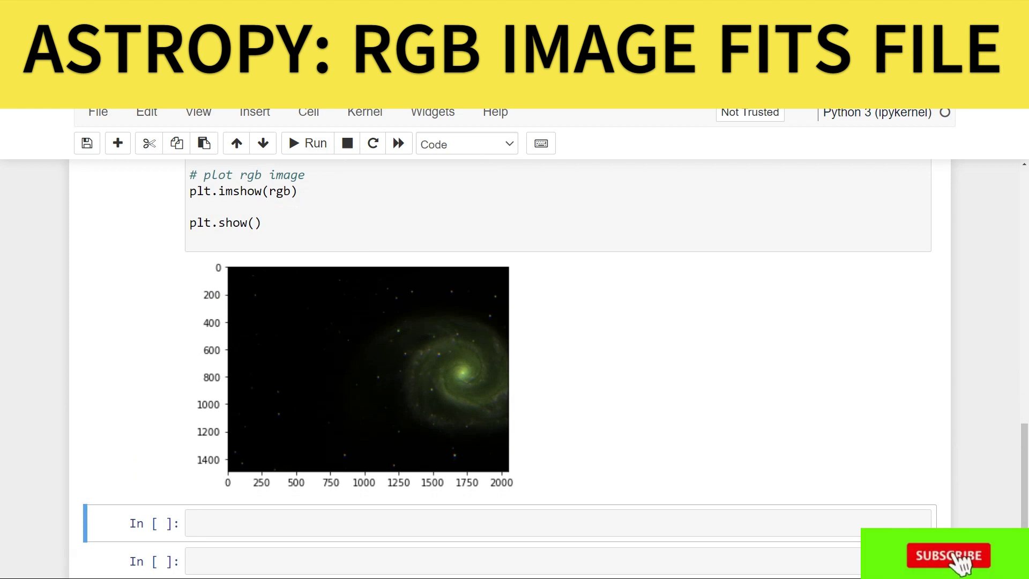
{"action": "key", "text": "alt+f"}
{"action": "left_click", "coordinate": [740, 345]}
{"action": "left_click", "coordinate": [483, 381]}
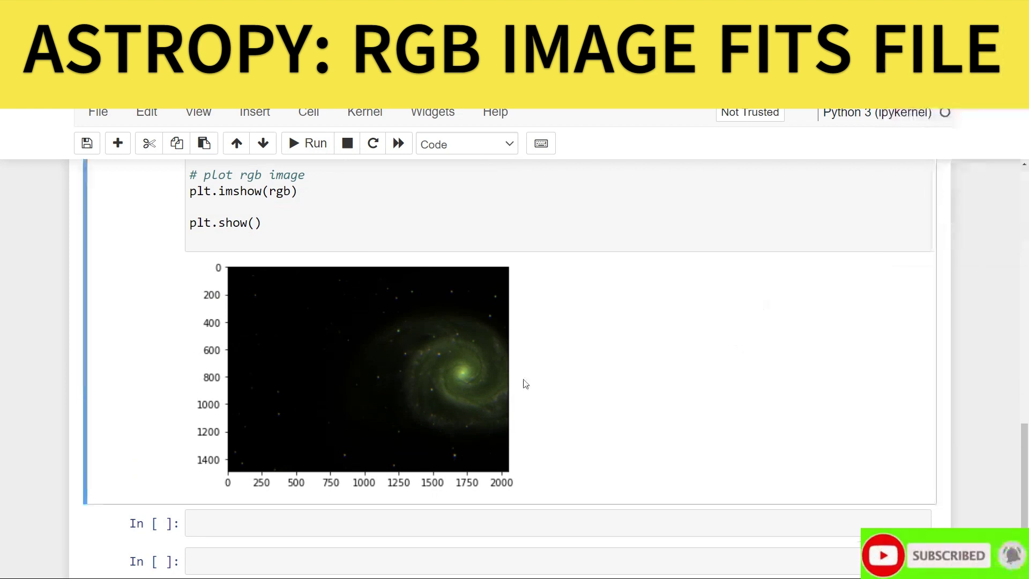
{"action": "scroll", "coordinate": [483, 381], "scroll_direction": "up", "scroll_amount": 3}
{"action": "scroll", "coordinate": [484, 379], "scroll_direction": "up", "scroll_amount": 2}
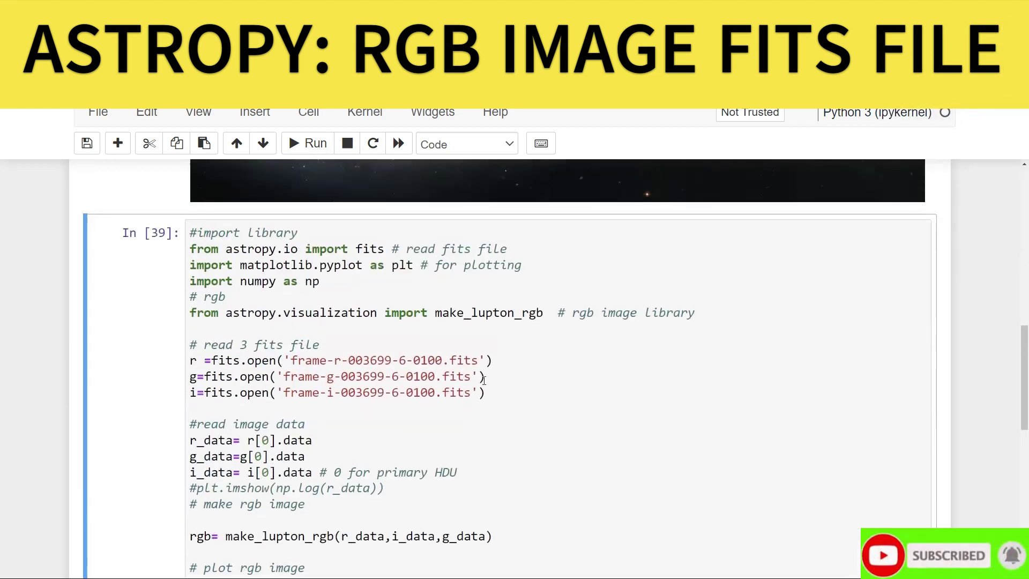
Add '# add interactive control' and '%matplotlib widget', rerun, and zoom onto the galaxy core
{"action": "left_click", "coordinate": [309, 239]}
{"action": "key", "text": "Return"}
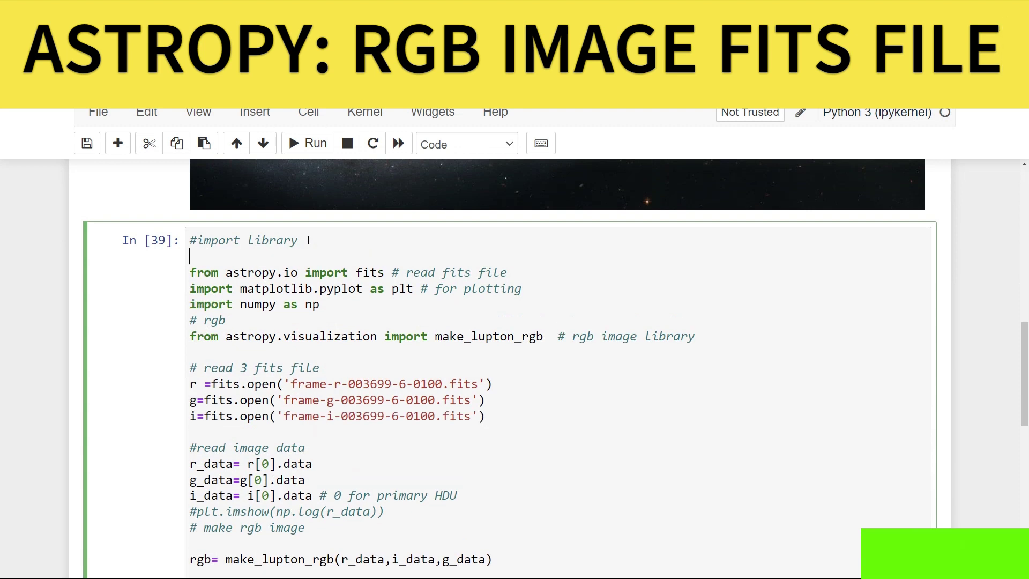
{"action": "type", "text": "# add intera"}
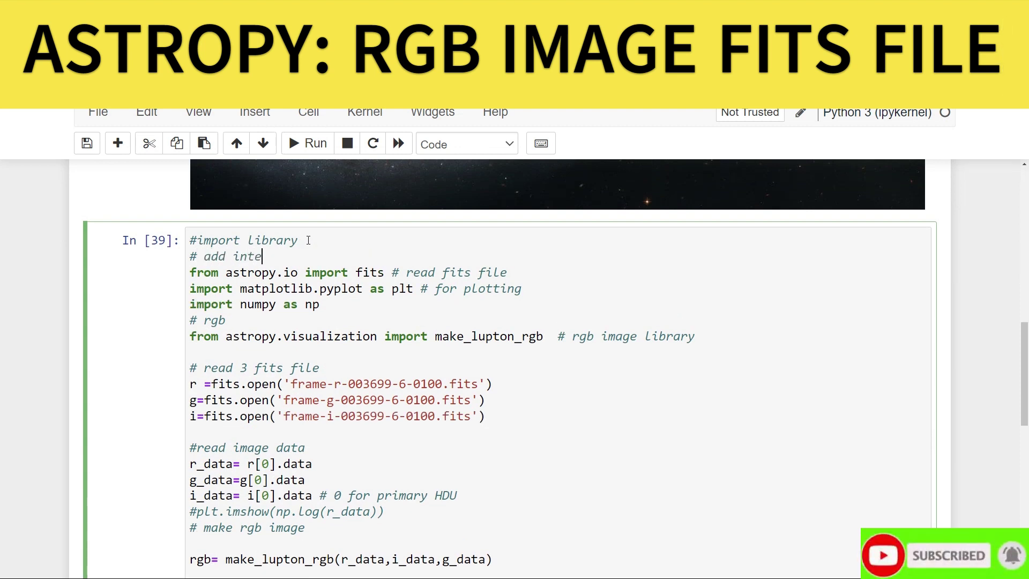
{"action": "type", "text": "ct"}
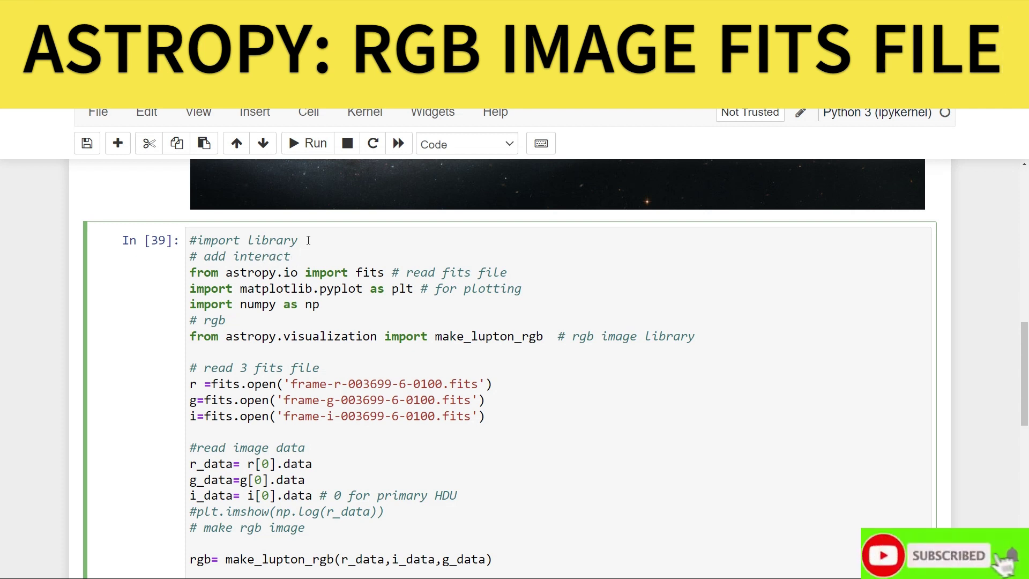
{"action": "type", "text": "ive control"}
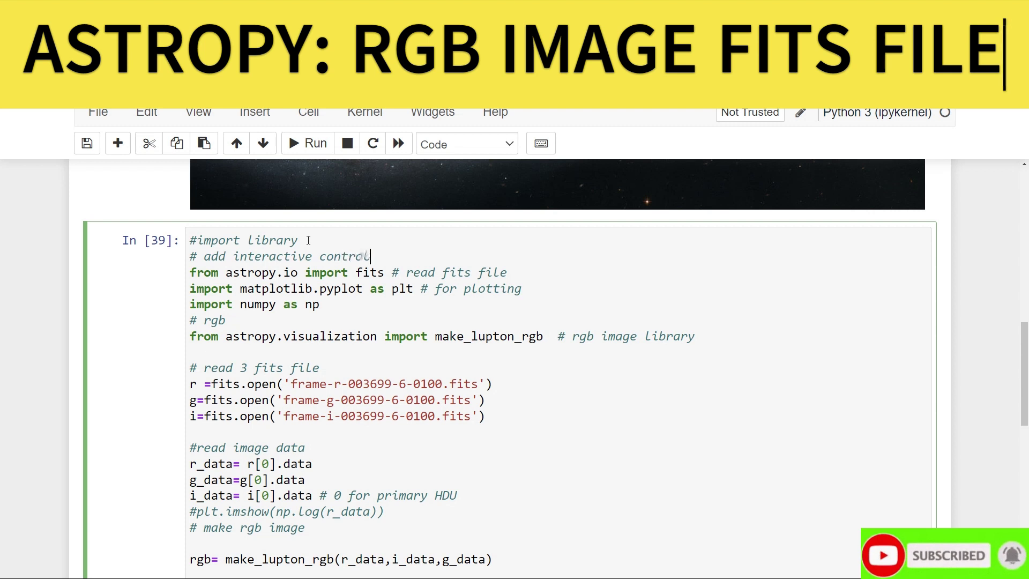
{"action": "key", "text": "Return"}
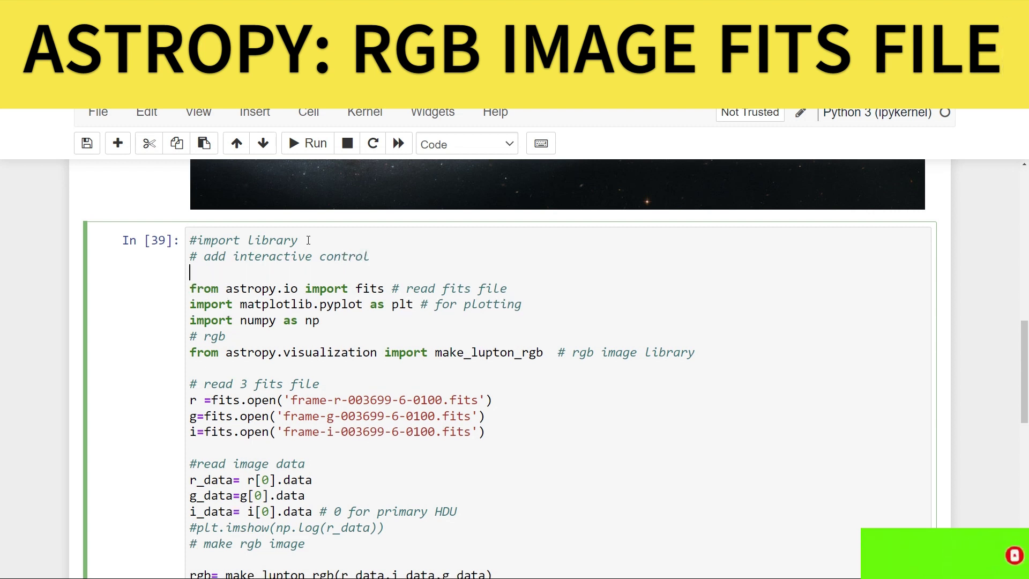
{"action": "type", "text": "%matplot"}
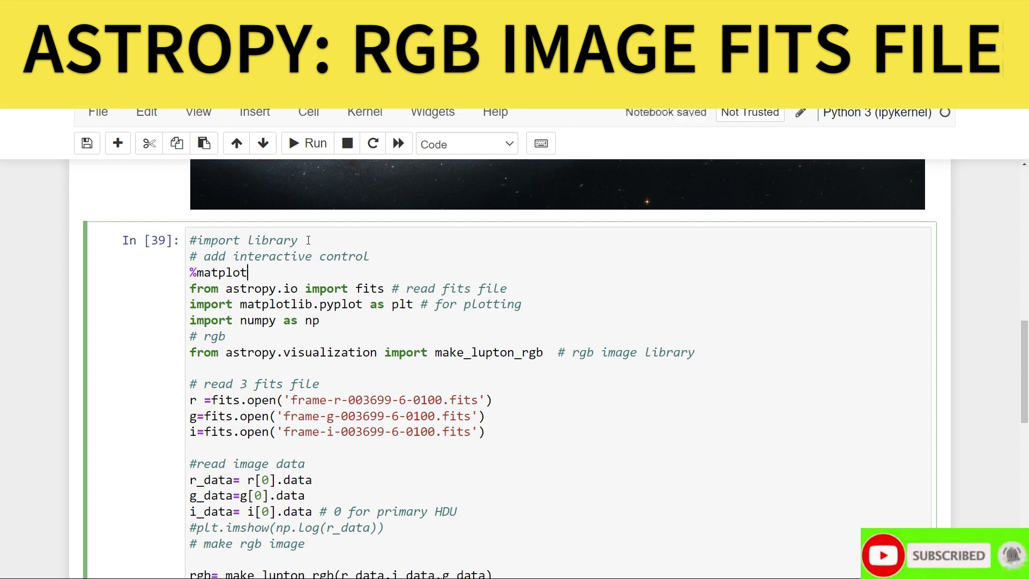
{"action": "type", "text": "lib widget"}
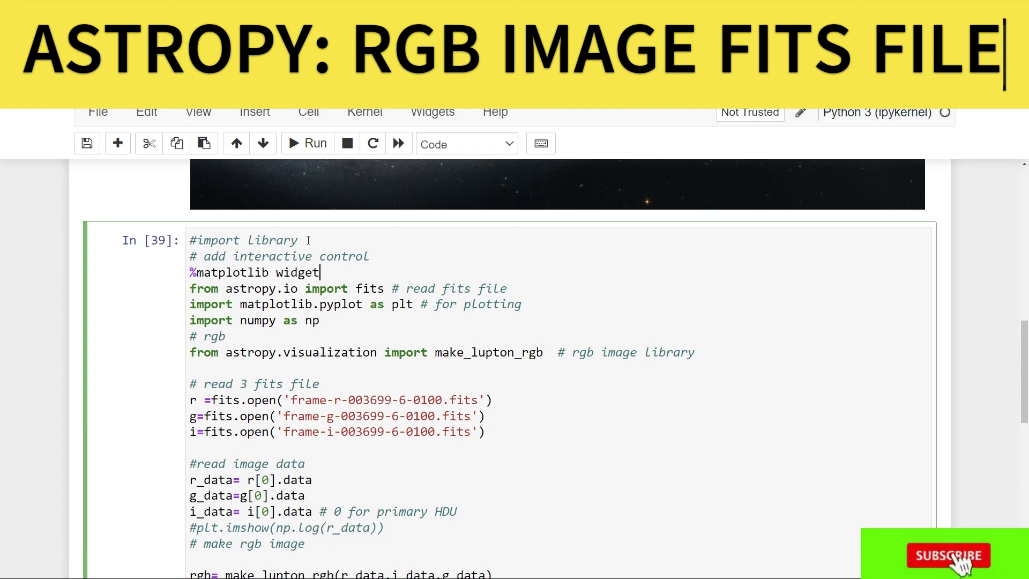
{"action": "key", "text": "shift+Return"}
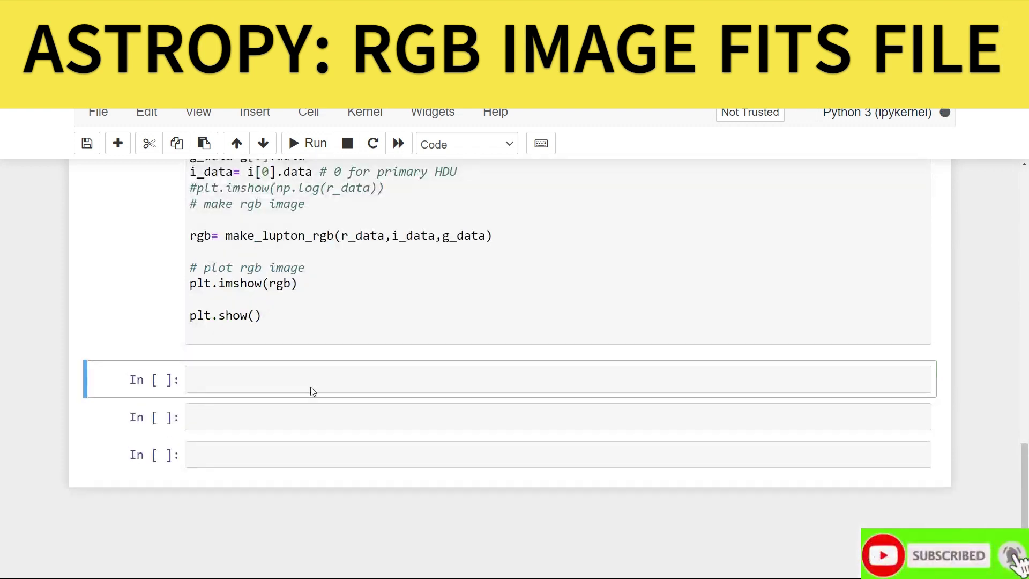
{"action": "scroll", "coordinate": [310, 386], "scroll_direction": "down", "scroll_amount": 2}
{"action": "scroll", "coordinate": [310, 386], "scroll_direction": "down", "scroll_amount": 1}
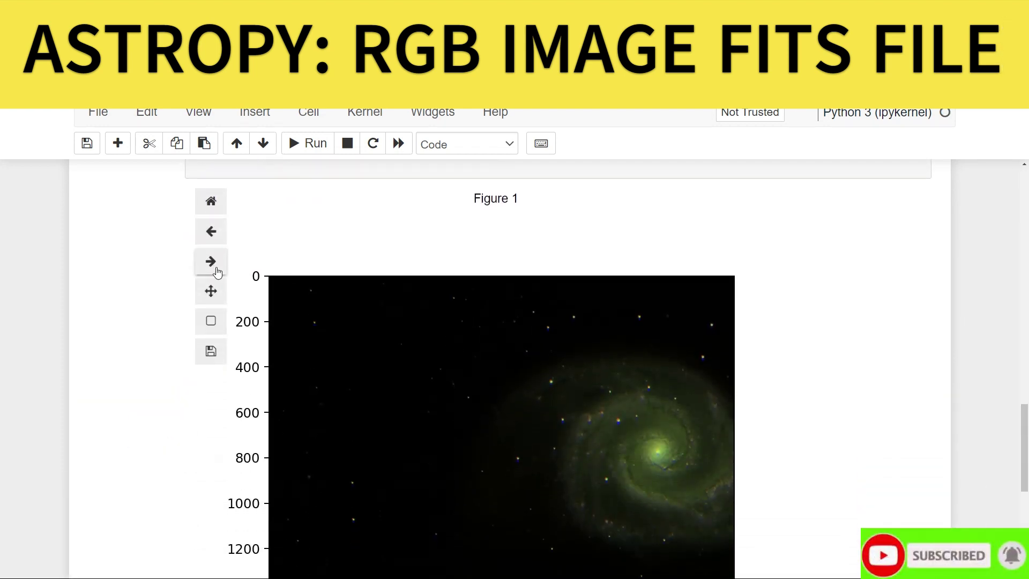
{"action": "scroll", "coordinate": [218, 321], "scroll_direction": "down", "scroll_amount": 1}
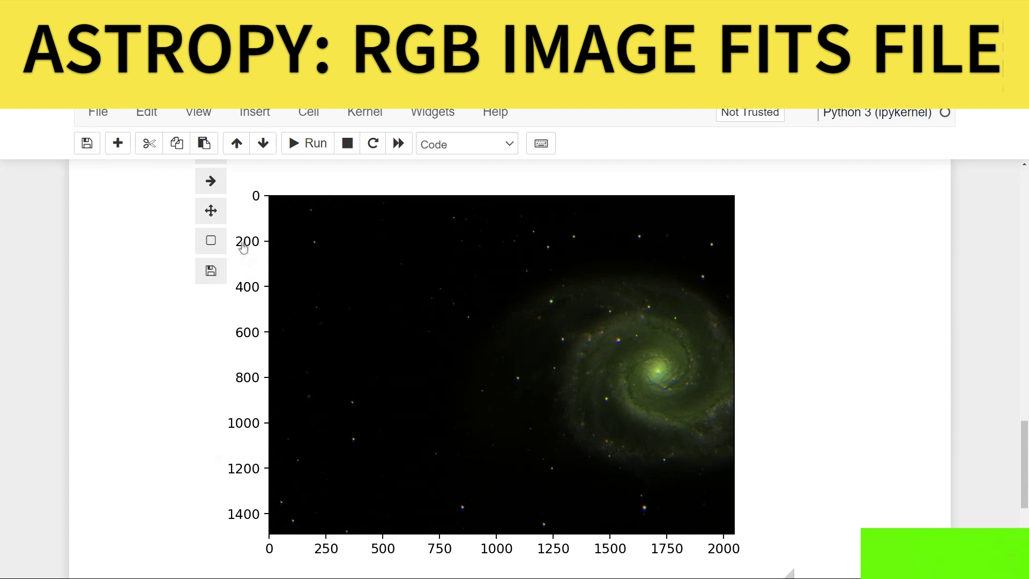
{"action": "left_click", "coordinate": [213, 240]}
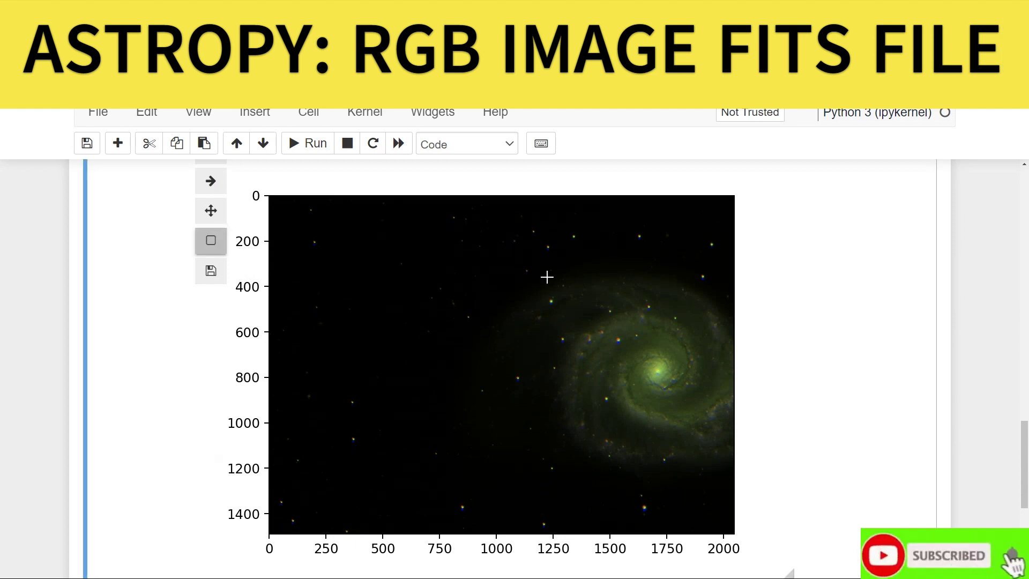
{"action": "left_click_drag", "start_coordinate": [548, 266], "coordinate": [733, 495]}
{"action": "scroll", "coordinate": [546, 372], "scroll_direction": "up", "scroll_amount": 2}
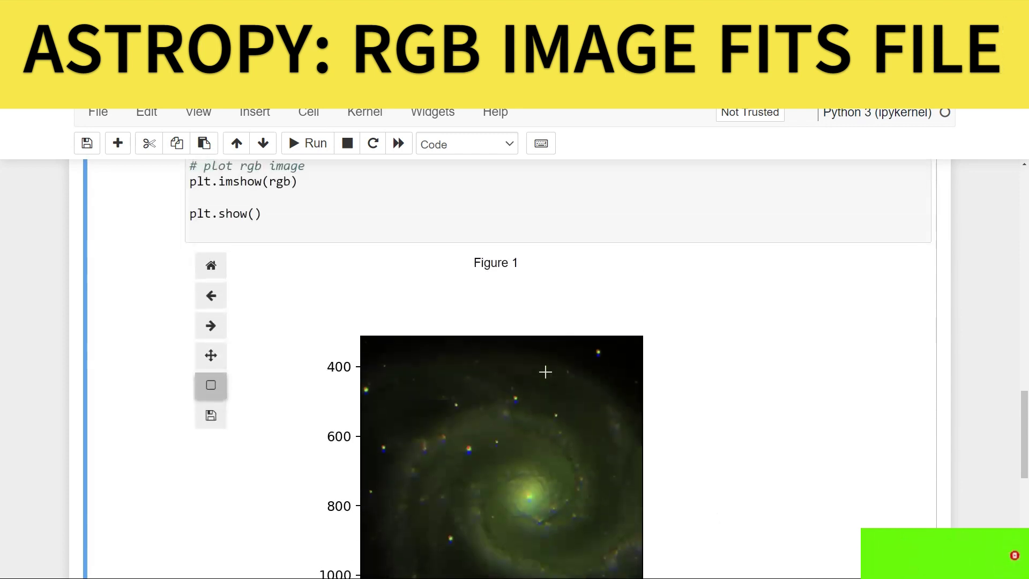
{"action": "scroll", "coordinate": [546, 371], "scroll_direction": "up", "scroll_amount": 4}
{"action": "scroll", "coordinate": [547, 374], "scroll_direction": "up", "scroll_amount": 2}
{"action": "scroll", "coordinate": [407, 292], "scroll_direction": "up", "scroll_amount": 2}
{"action": "scroll", "coordinate": [442, 348], "scroll_direction": "up", "scroll_amount": 1}
{"action": "scroll", "coordinate": [442, 347], "scroll_direction": "down", "scroll_amount": 3}
{"action": "scroll", "coordinate": [442, 347], "scroll_direction": "down", "scroll_amount": 3}
{"action": "scroll", "coordinate": [443, 348], "scroll_direction": "down", "scroll_amount": 2}
{"action": "scroll", "coordinate": [443, 349], "scroll_direction": "down", "scroll_amount": 1}
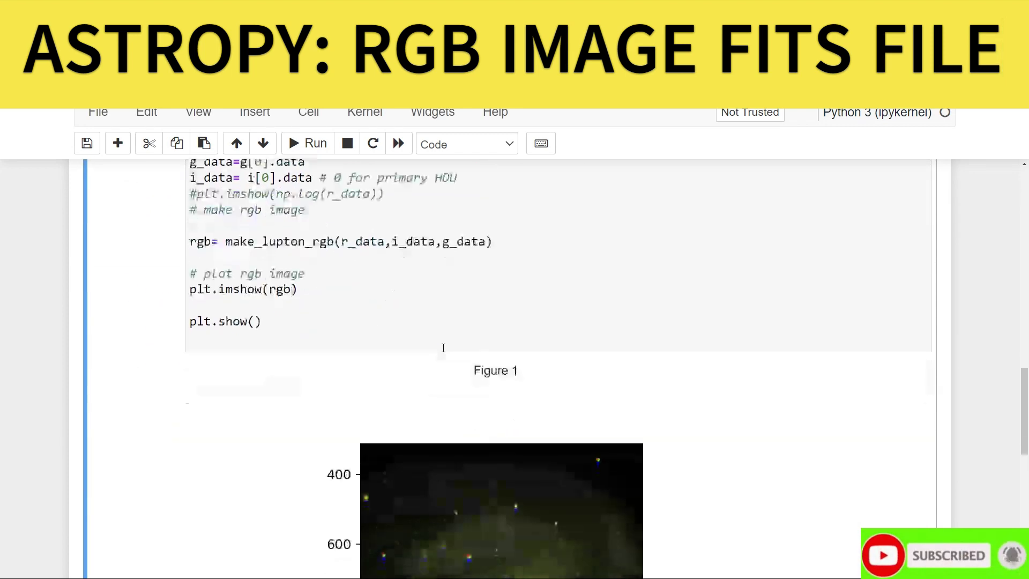
{"action": "scroll", "coordinate": [443, 352], "scroll_direction": "down", "scroll_amount": 1}
{"action": "scroll", "coordinate": [442, 351], "scroll_direction": "down", "scroll_amount": 1}
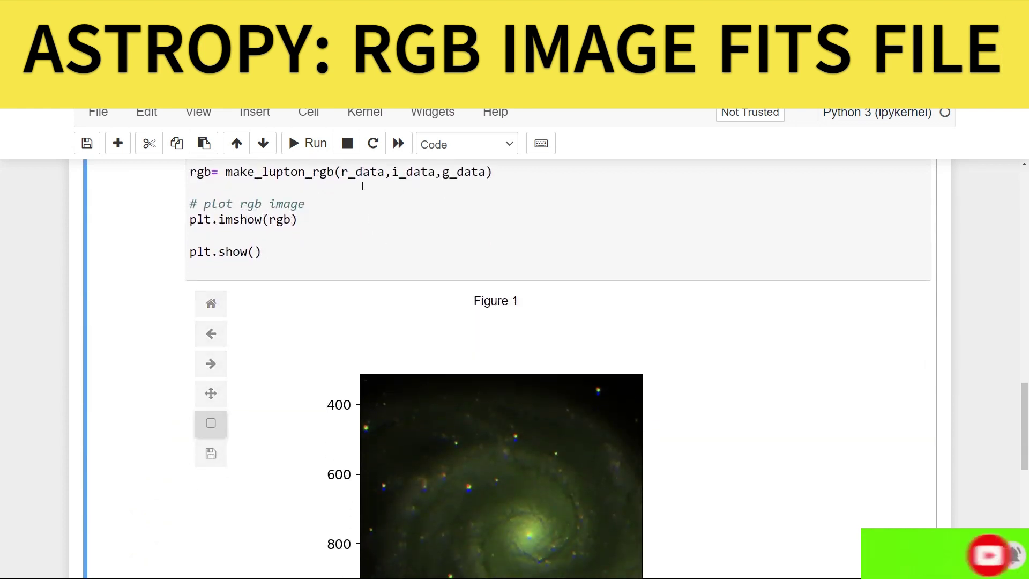
Reorder to make_lupton_rgb(i_data,r_data,g_data), rerun, and zoom the warmer figure onto the galaxy
{"action": "key", "text": "BackSpace"}
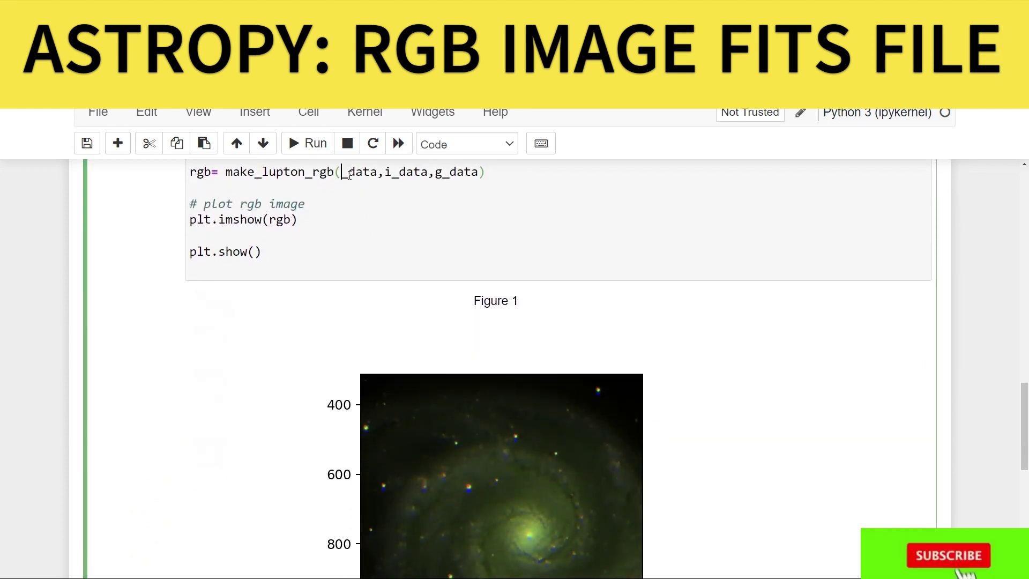
{"action": "type", "text": "i"}
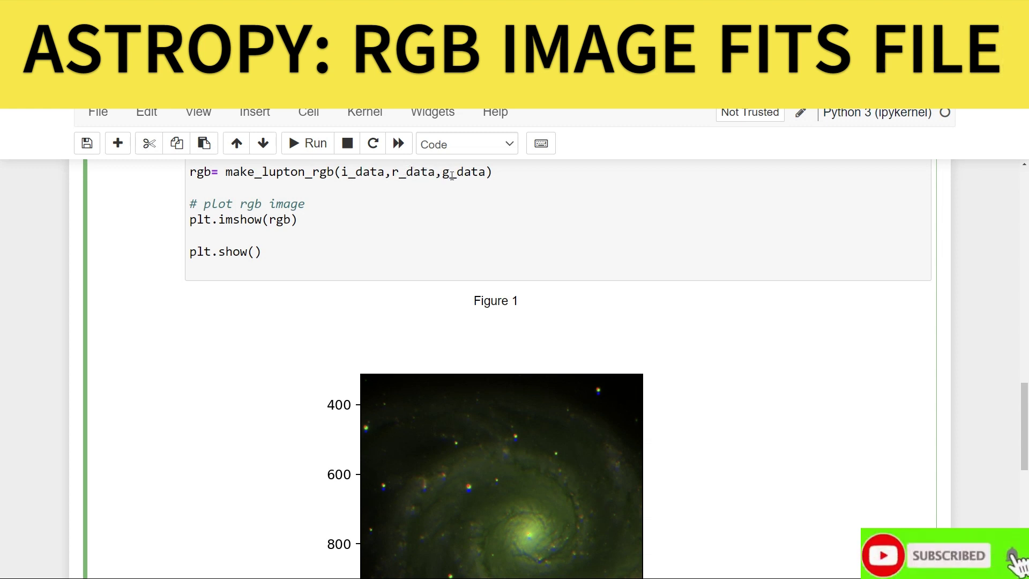
{"action": "left_click", "coordinate": [310, 143]}
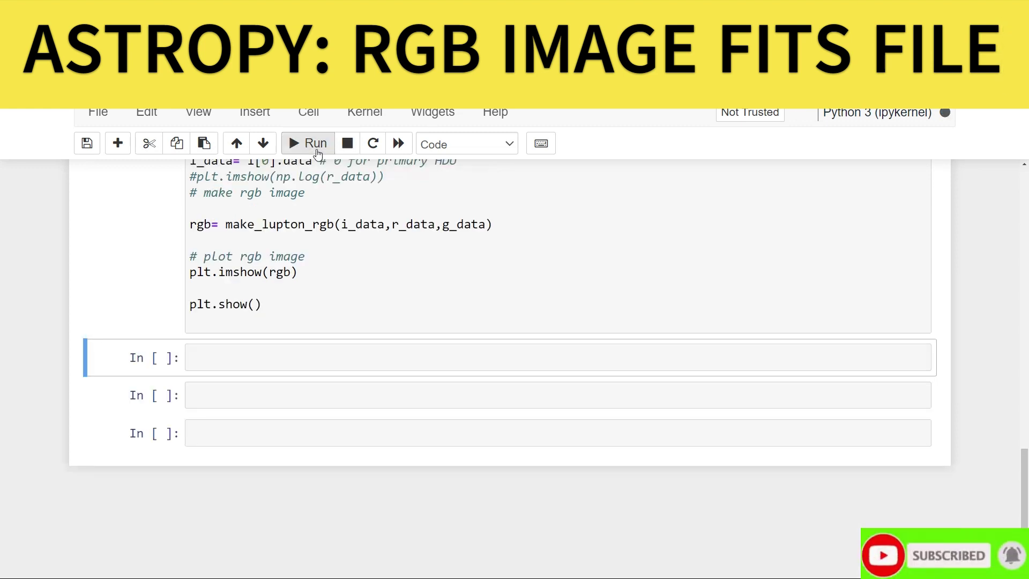
{"action": "scroll", "coordinate": [423, 408], "scroll_direction": "down", "scroll_amount": 2}
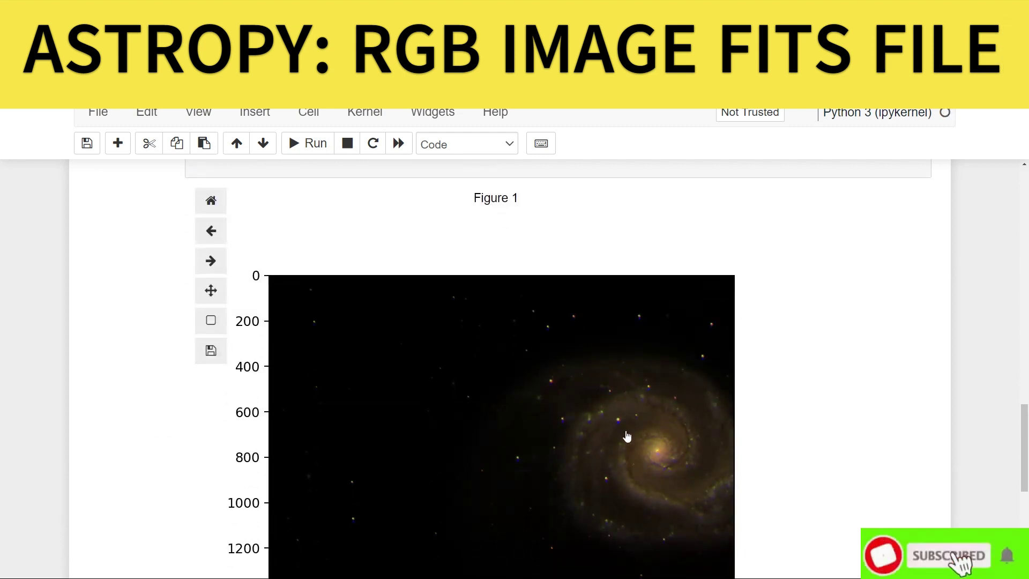
{"action": "scroll", "coordinate": [627, 435], "scroll_direction": "down", "scroll_amount": 1}
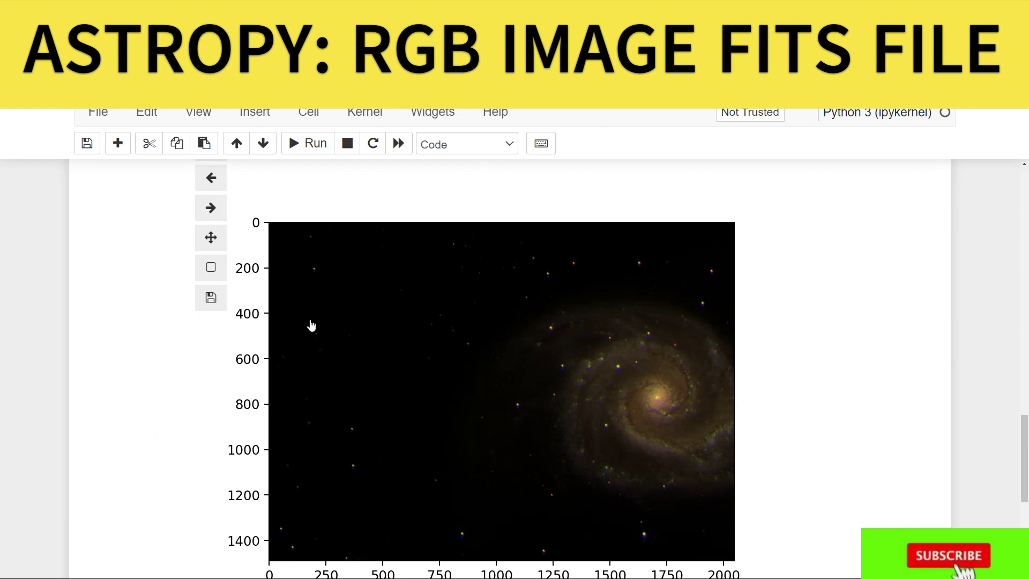
{"action": "left_click", "coordinate": [211, 267]}
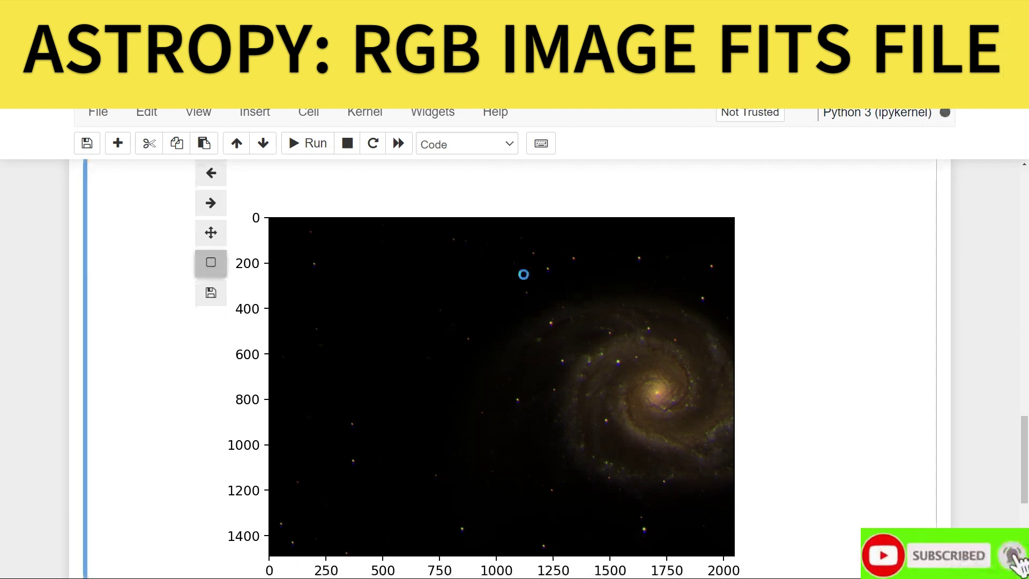
{"action": "left_click_drag", "start_coordinate": [510, 264], "coordinate": [741, 494]}
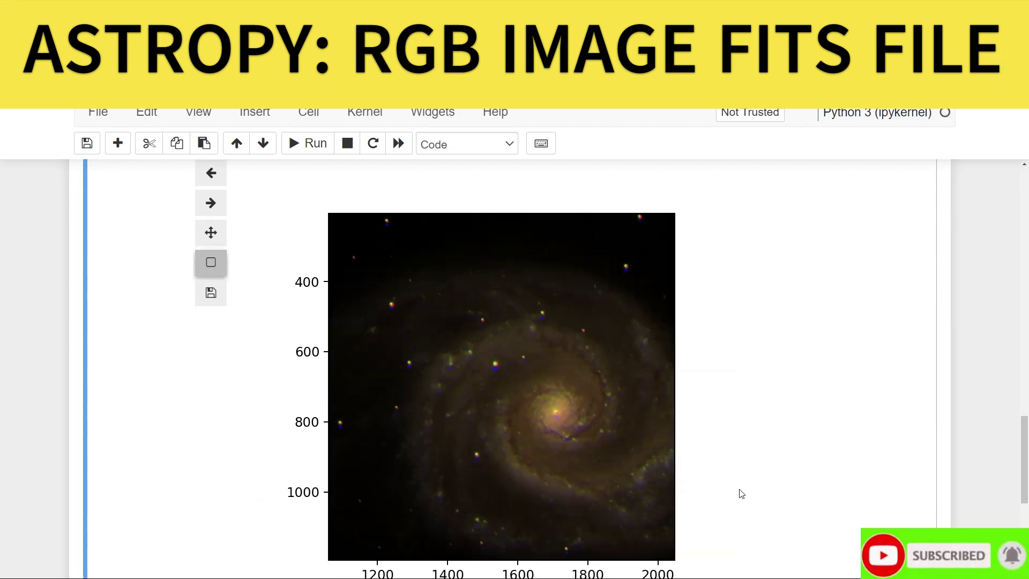
{"action": "scroll", "coordinate": [602, 409], "scroll_direction": "up", "scroll_amount": 3}
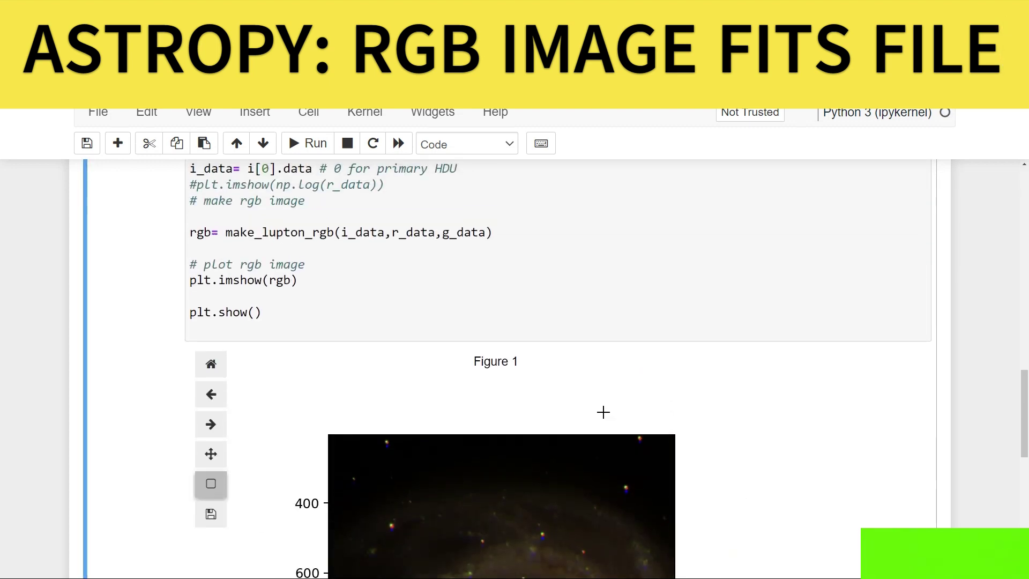
{"action": "scroll", "coordinate": [604, 412], "scroll_direction": "up", "scroll_amount": 4}
{"action": "scroll", "coordinate": [605, 413], "scroll_direction": "up", "scroll_amount": 3}
{"action": "scroll", "coordinate": [604, 412], "scroll_direction": "up", "scroll_amount": 2}
{"action": "scroll", "coordinate": [604, 412], "scroll_direction": "down", "scroll_amount": 5}
{"action": "scroll", "coordinate": [604, 413], "scroll_direction": "down", "scroll_amount": 2}
{"action": "scroll", "coordinate": [603, 411], "scroll_direction": "down", "scroll_amount": 3}
{"action": "scroll", "coordinate": [604, 412], "scroll_direction": "down", "scroll_amount": 2}
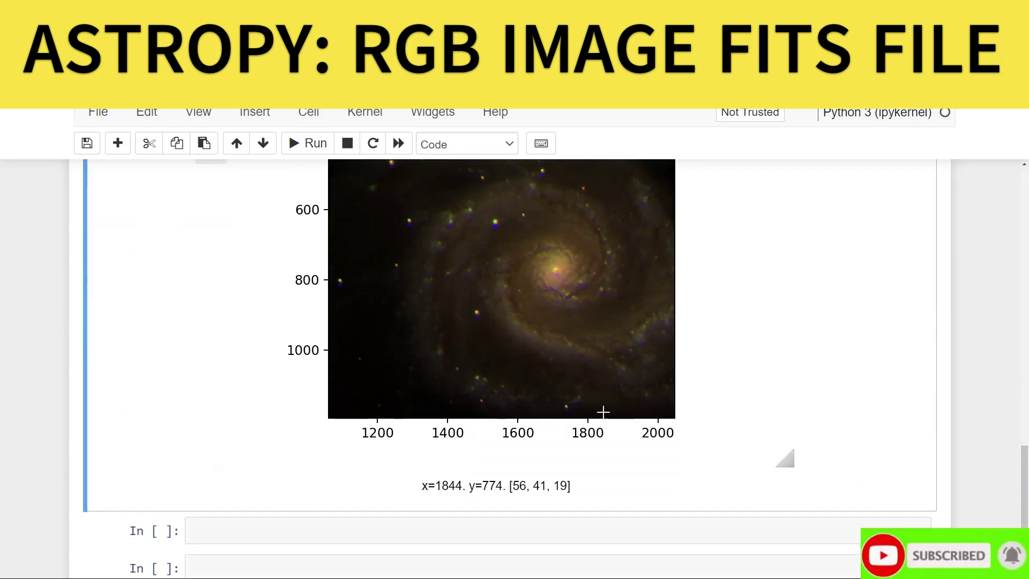
{"action": "scroll", "coordinate": [331, 422], "scroll_direction": "up", "scroll_amount": 1}
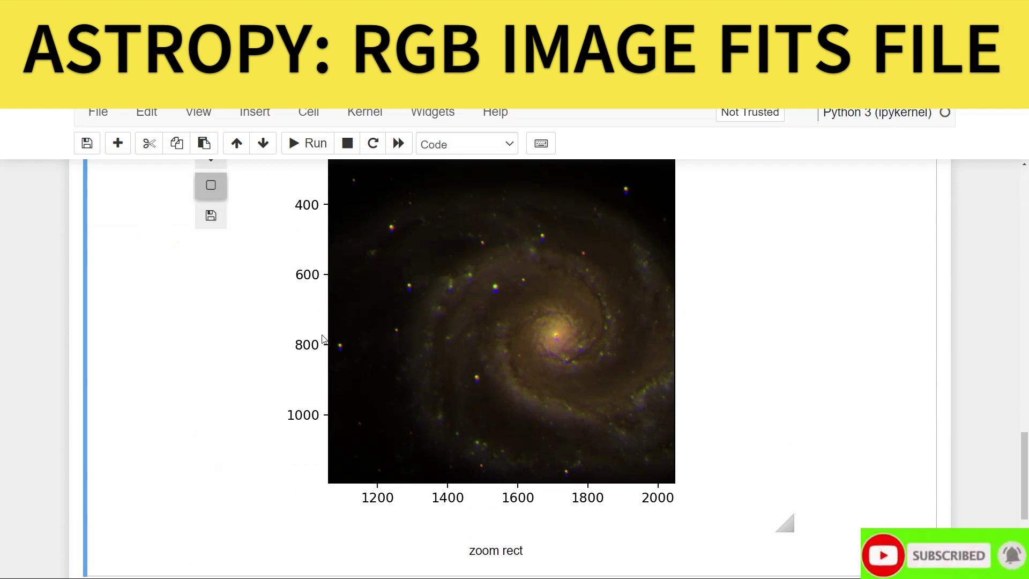
{"action": "scroll", "coordinate": [323, 339], "scroll_direction": "up", "scroll_amount": 2}
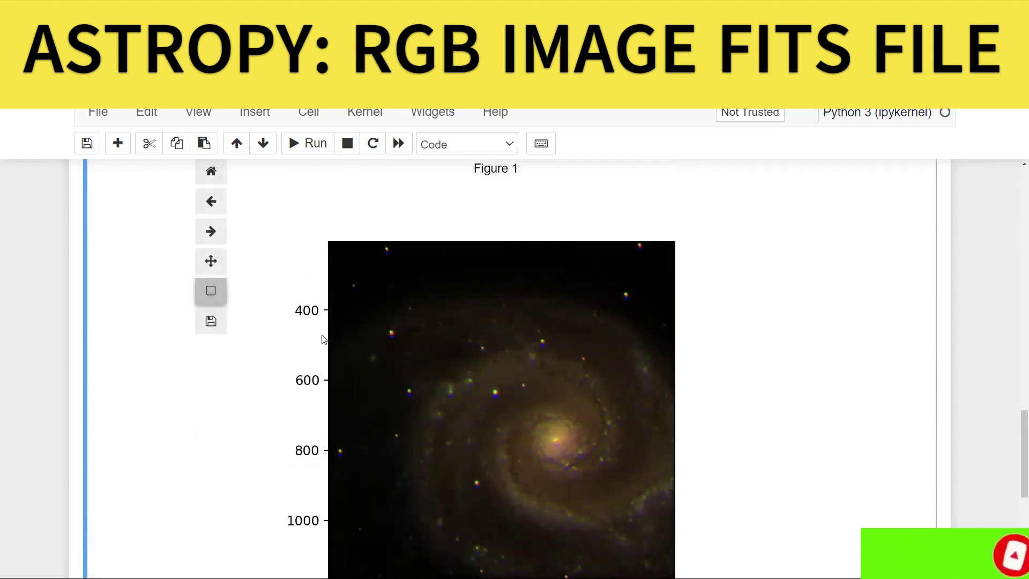
{"action": "scroll", "coordinate": [323, 339], "scroll_direction": "up", "scroll_amount": 5}
Add origin='lower' to plt.imshow(rgb), rerun to redraw the galaxy, and select the plotting code
{"action": "left_click", "coordinate": [295, 344]}
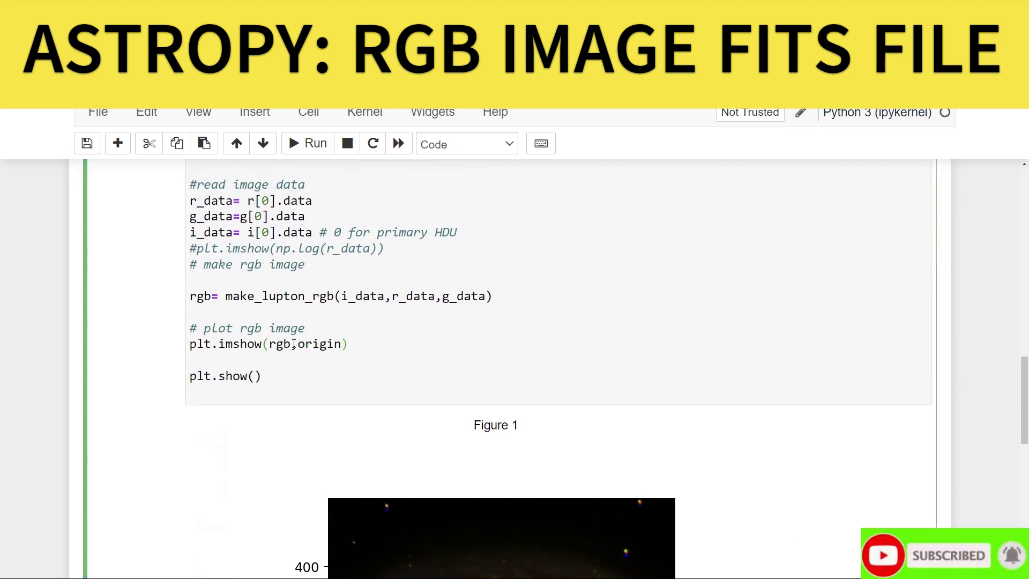
{"action": "type", "text": "='l"}
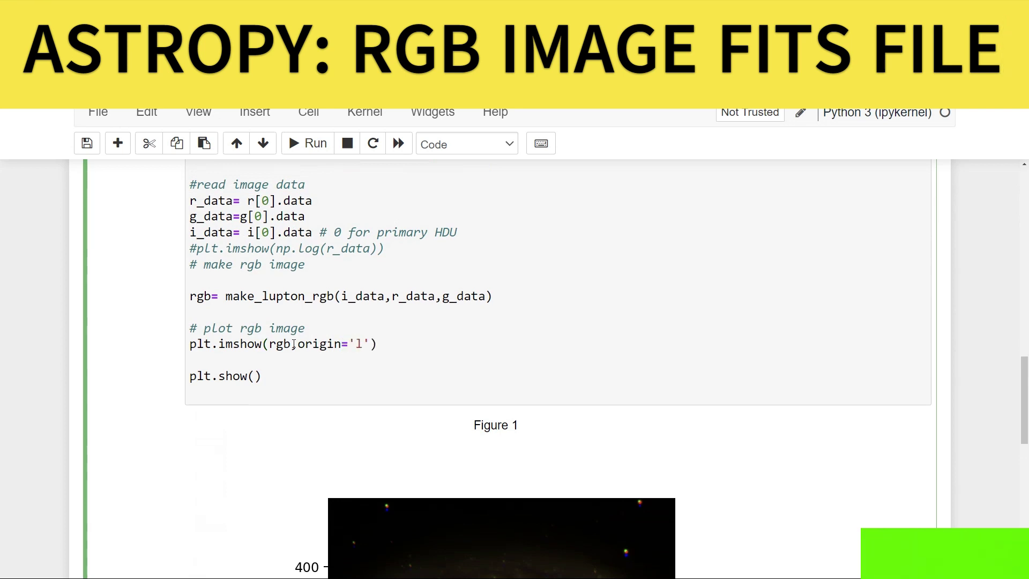
{"action": "type", "text": "ower"}
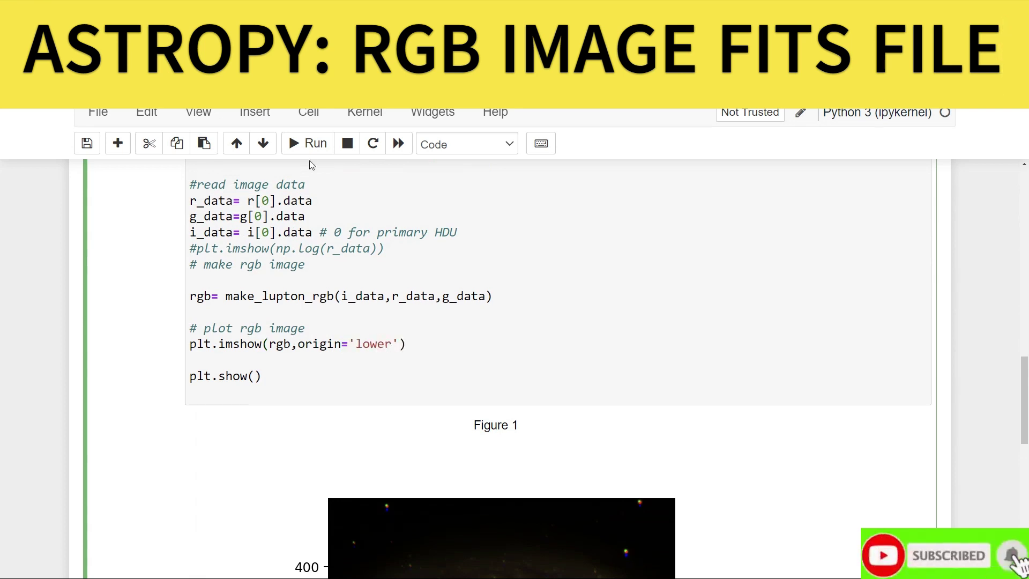
{"action": "left_click", "coordinate": [312, 143]}
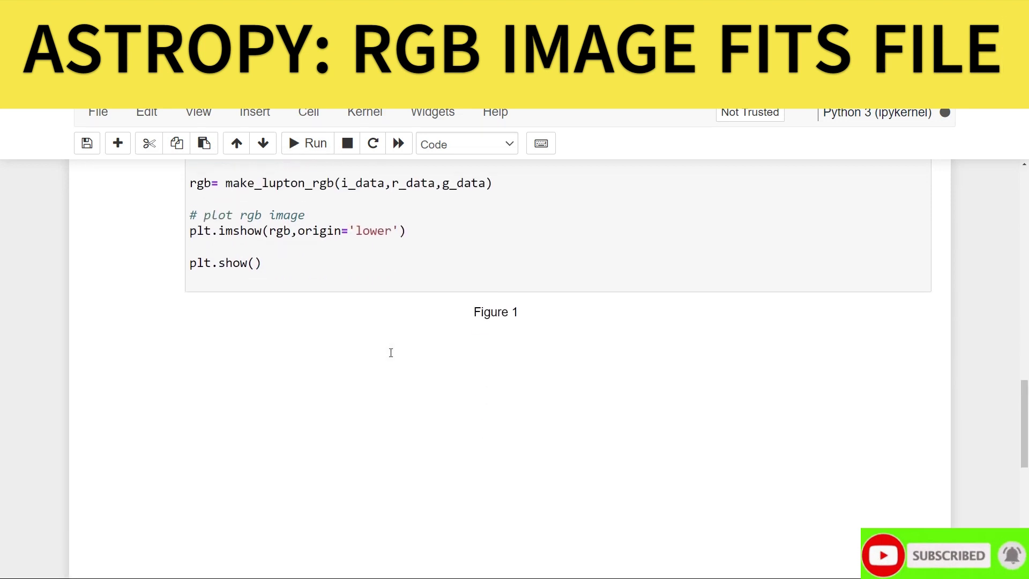
{"action": "scroll", "coordinate": [378, 354], "scroll_direction": "down", "scroll_amount": 2}
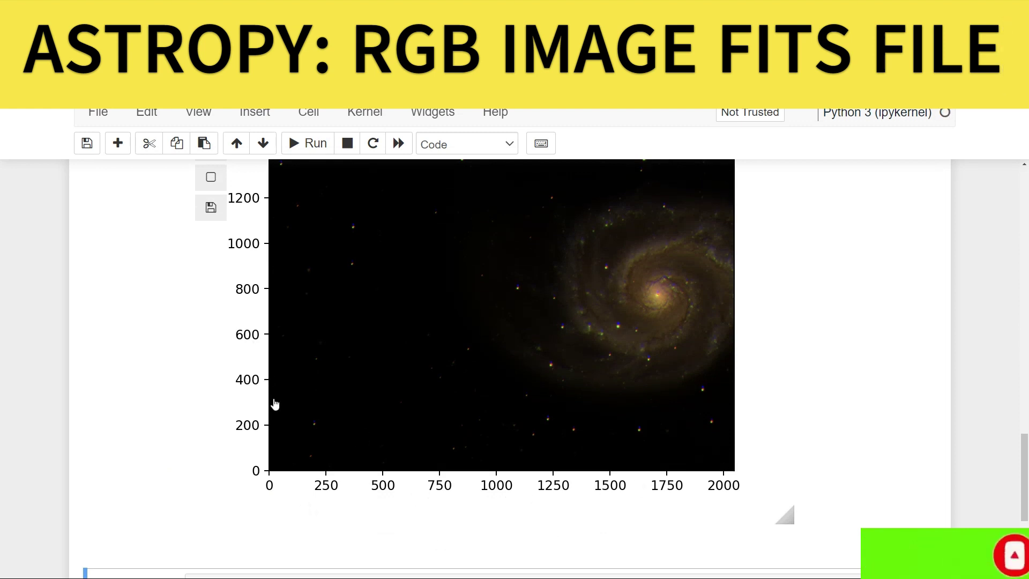
{"action": "scroll", "coordinate": [275, 415], "scroll_direction": "up", "scroll_amount": 1}
{"action": "scroll", "coordinate": [276, 415], "scroll_direction": "up", "scroll_amount": 2}
{"action": "scroll", "coordinate": [277, 414], "scroll_direction": "down", "scroll_amount": 1}
{"action": "scroll", "coordinate": [275, 415], "scroll_direction": "up", "scroll_amount": 1}
{"action": "scroll", "coordinate": [276, 415], "scroll_direction": "down", "scroll_amount": 2}
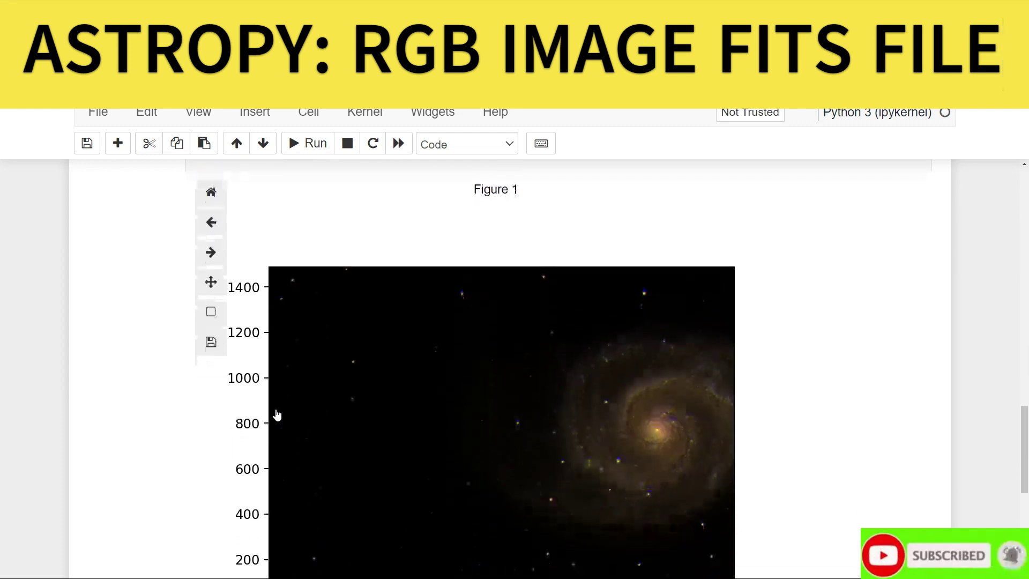
{"action": "scroll", "coordinate": [276, 415], "scroll_direction": "up", "scroll_amount": 1}
{"action": "scroll", "coordinate": [275, 415], "scroll_direction": "up", "scroll_amount": 1}
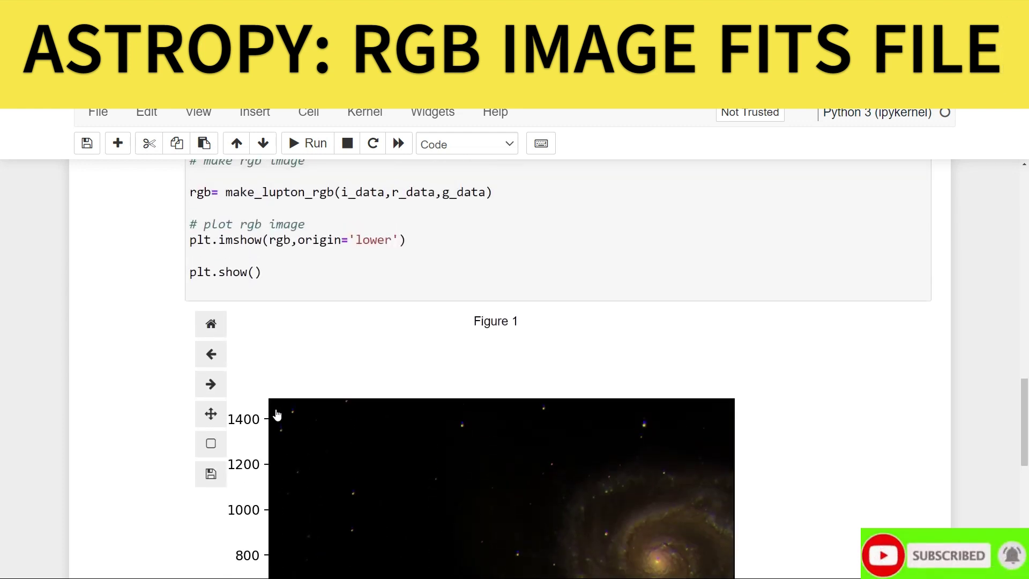
{"action": "left_click_drag", "start_coordinate": [265, 288], "coordinate": [229, 230]}
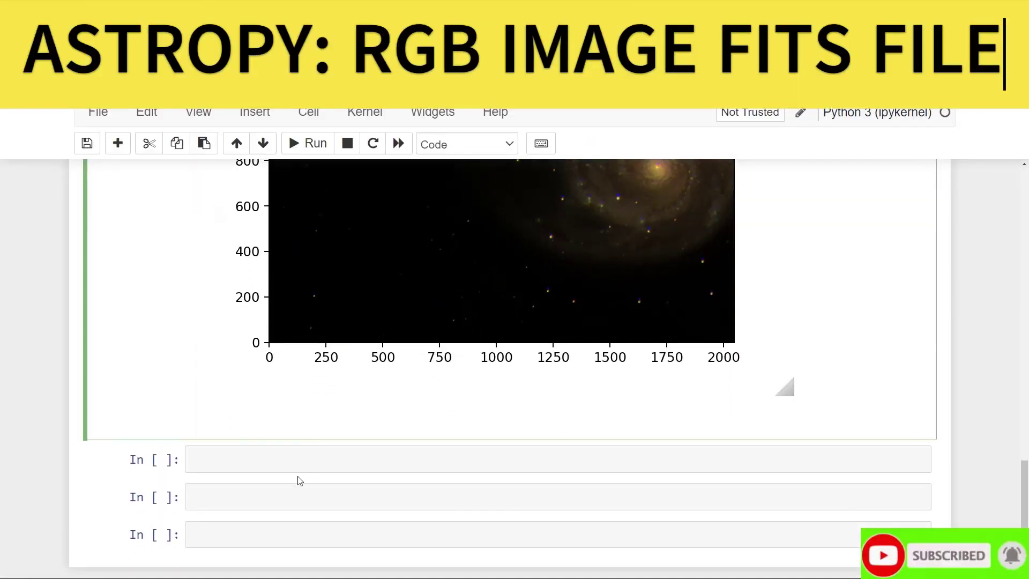
Paste the plotting code into a new cell with Q=10 and stretch=0.5, fixing 'Stretch', and run it
{"action": "left_click", "coordinate": [273, 459]}
{"action": "key", "text": "ctrl+v"}
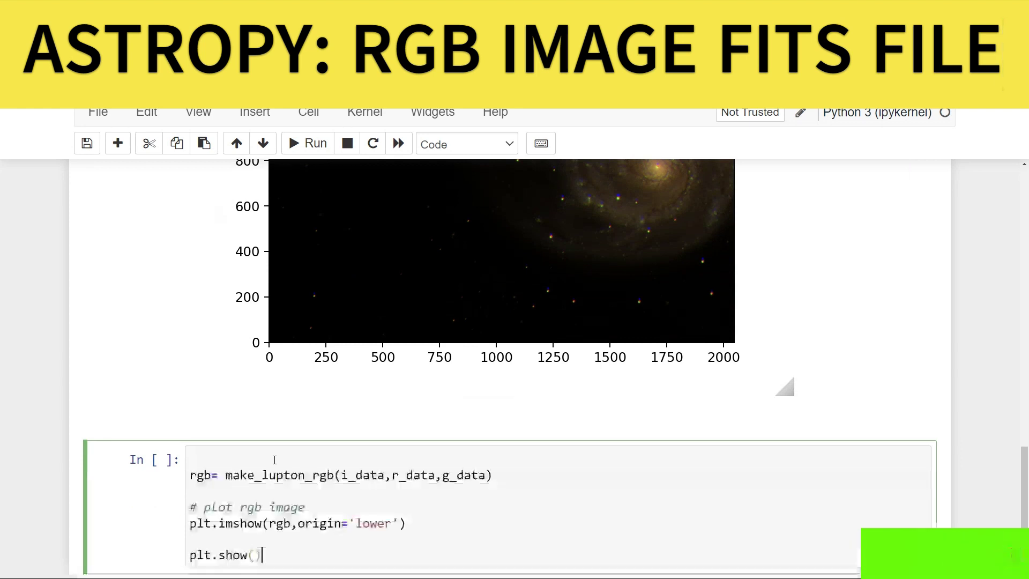
{"action": "scroll", "coordinate": [418, 374], "scroll_direction": "down", "scroll_amount": 2}
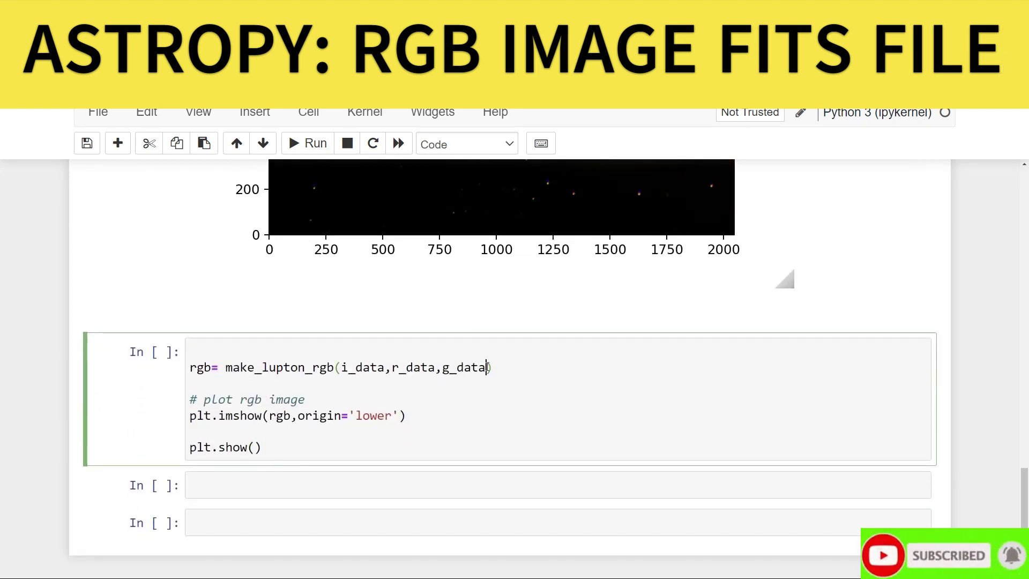
{"action": "type", "text": ",Q=1"}
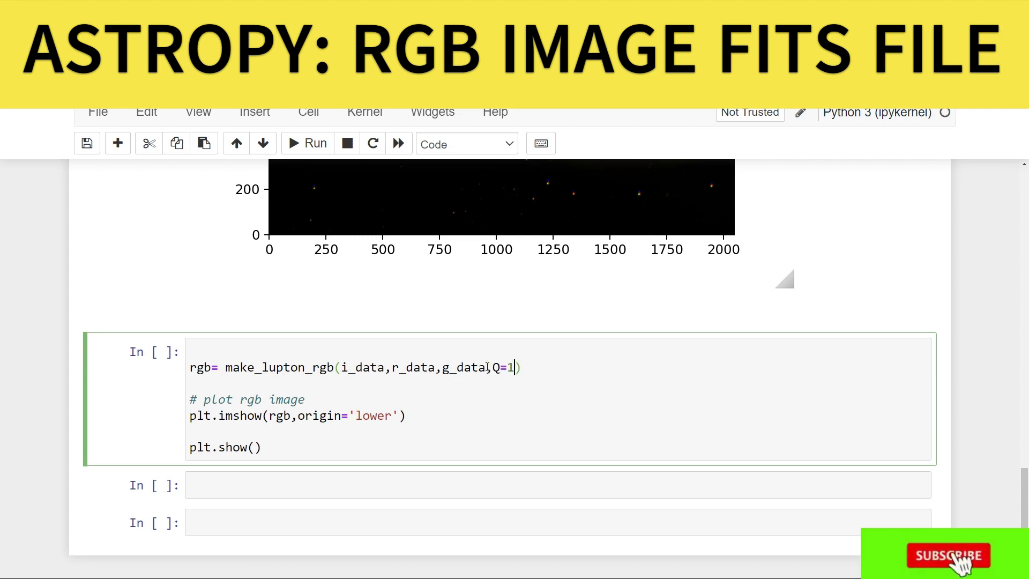
{"action": "type", "text": "0,"}
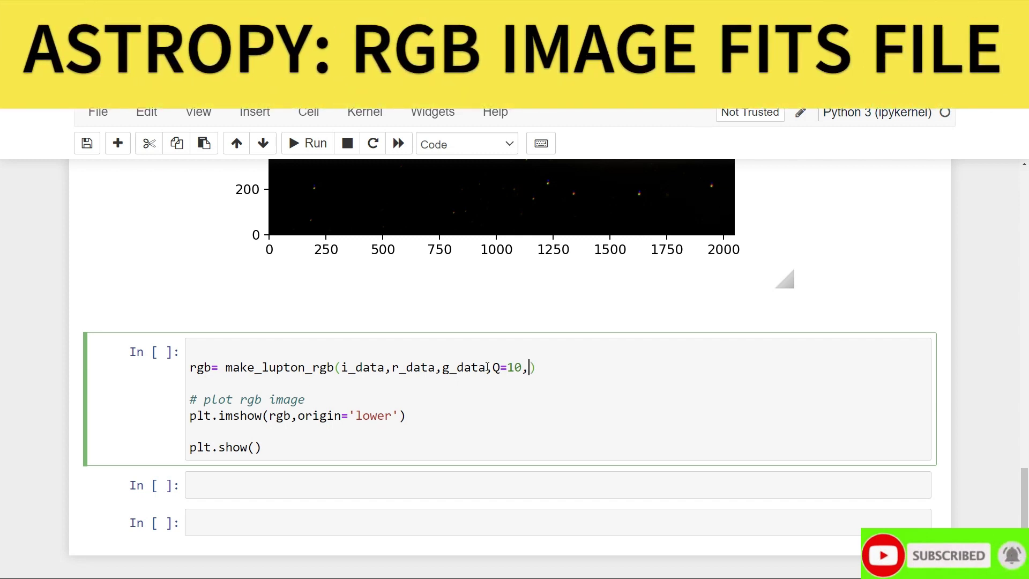
{"action": "type", "text": "Stre"}
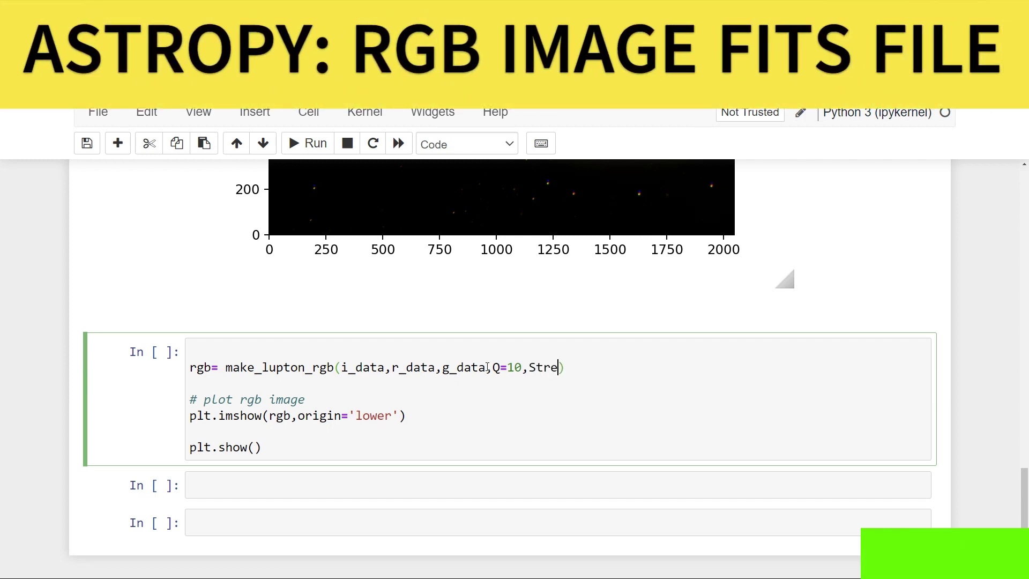
{"action": "type", "text": "ctch=0.6"}
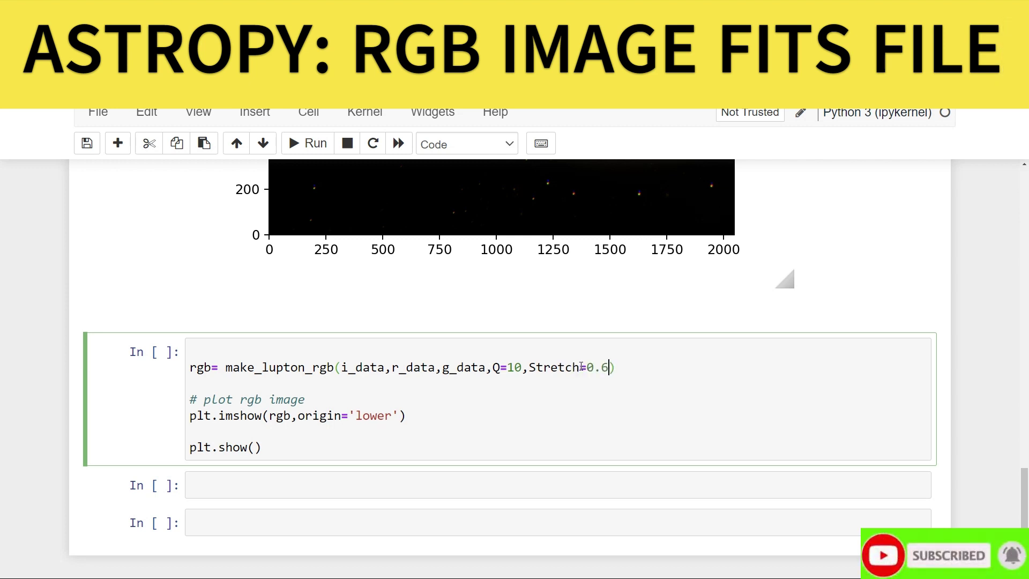
{"action": "key", "text": "BackSpace"}
{"action": "type", "text": "5"}
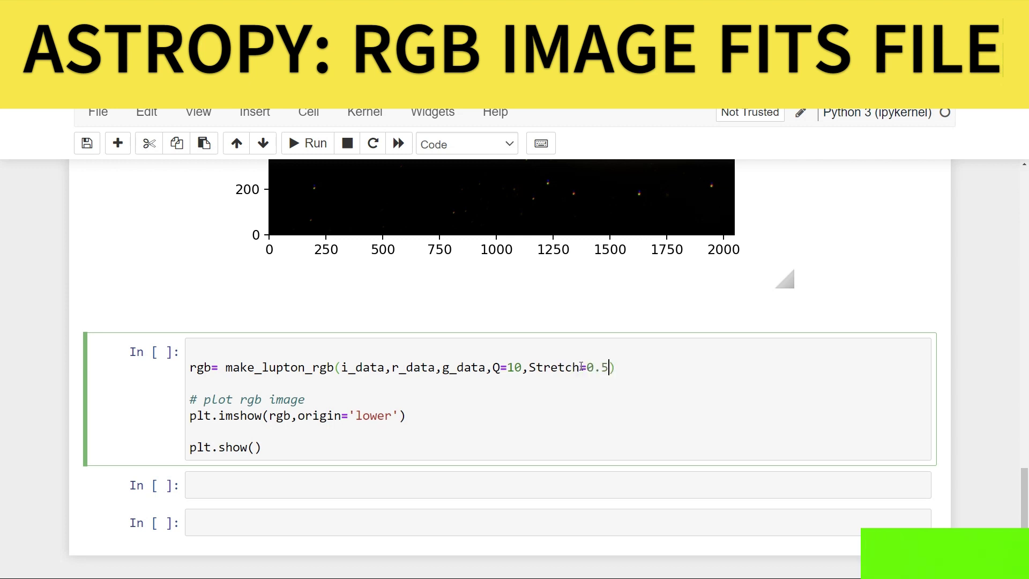
{"action": "left_click", "coordinate": [310, 144]}
{"action": "scroll", "coordinate": [482, 322], "scroll_direction": "down", "scroll_amount": 1}
{"action": "left_click", "coordinate": [530, 293]}
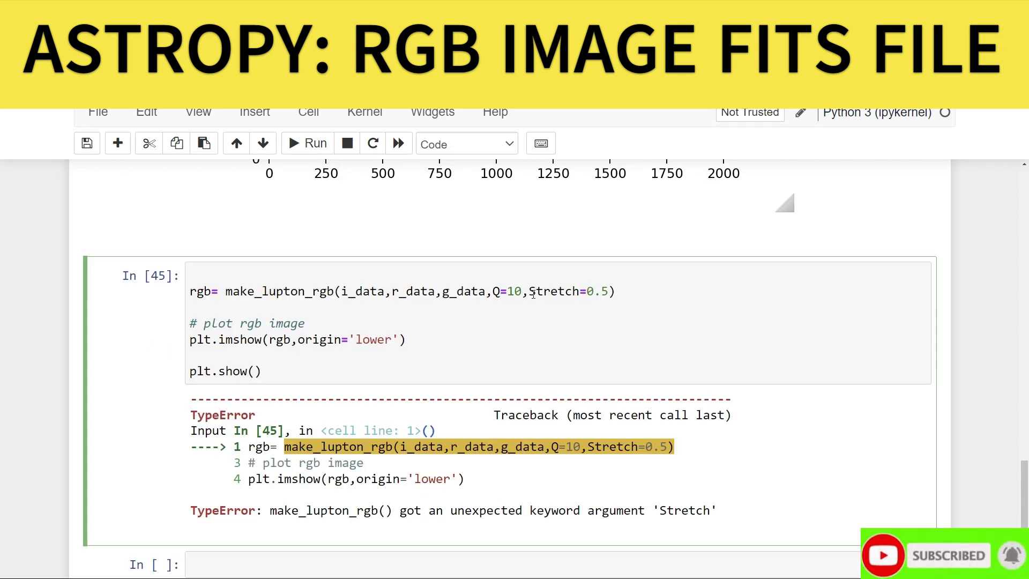
{"action": "key", "text": "Delete"}
{"action": "type", "text": "s"}
{"action": "key", "text": "alt+Return"}
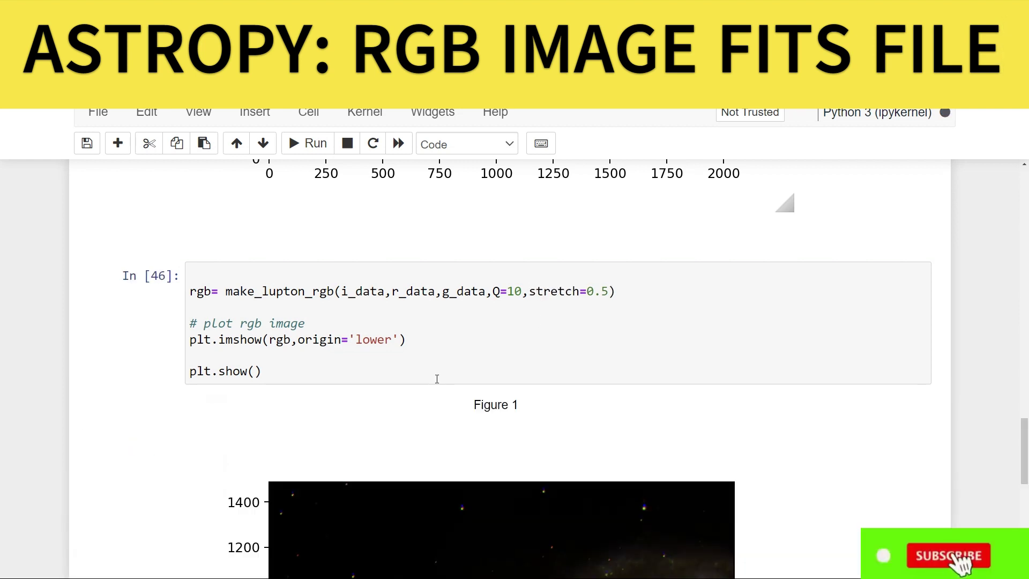
{"action": "scroll", "coordinate": [437, 378], "scroll_direction": "down", "scroll_amount": 3}
{"action": "scroll", "coordinate": [437, 378], "scroll_direction": "down", "scroll_amount": 1}
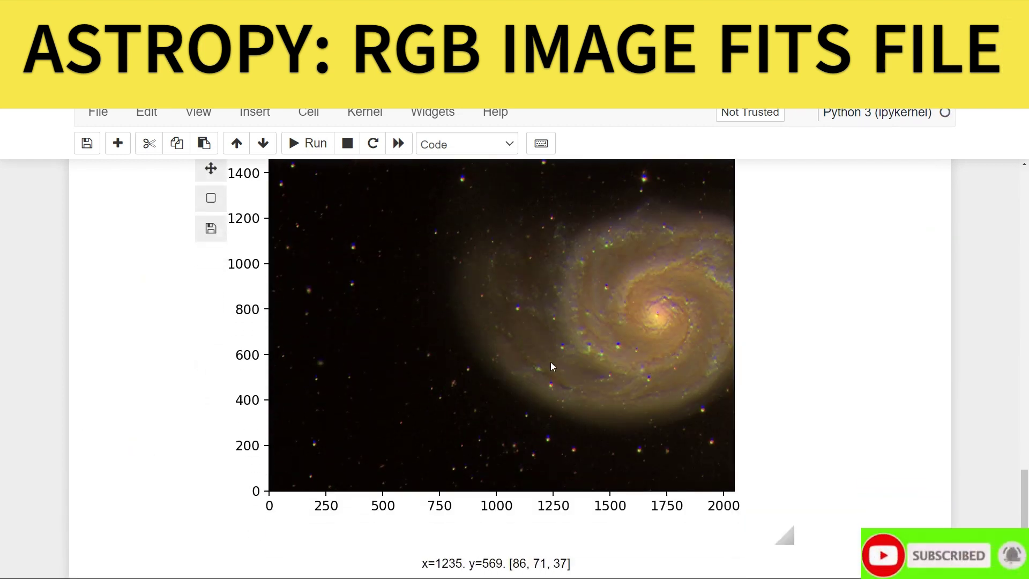
{"action": "scroll", "coordinate": [551, 367], "scroll_direction": "up", "scroll_amount": 1}
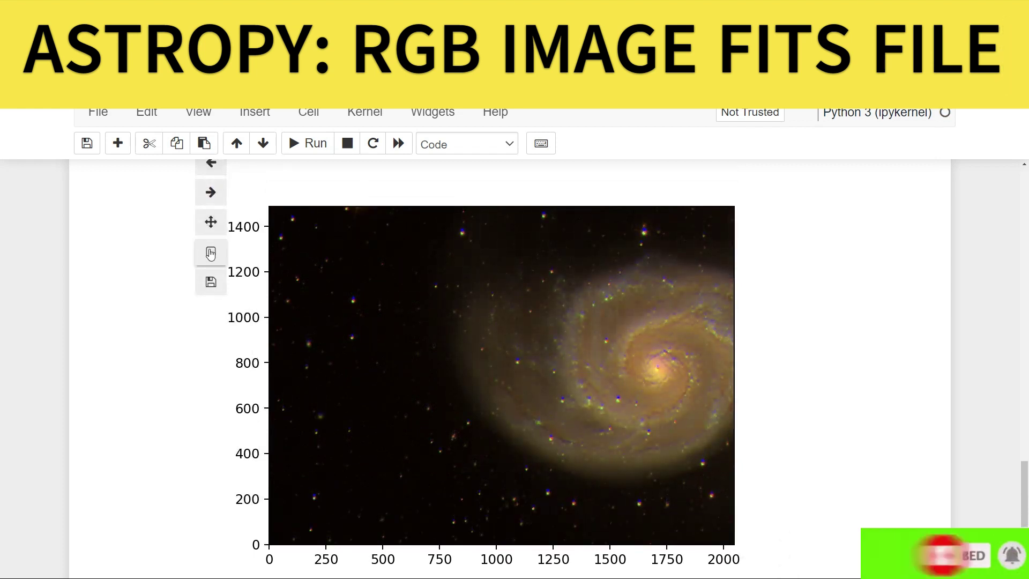
Zoom onto the spiral, change Q to 100 and rerun for a dimmer galaxy, then reset the view
{"action": "left_click", "coordinate": [224, 254]}
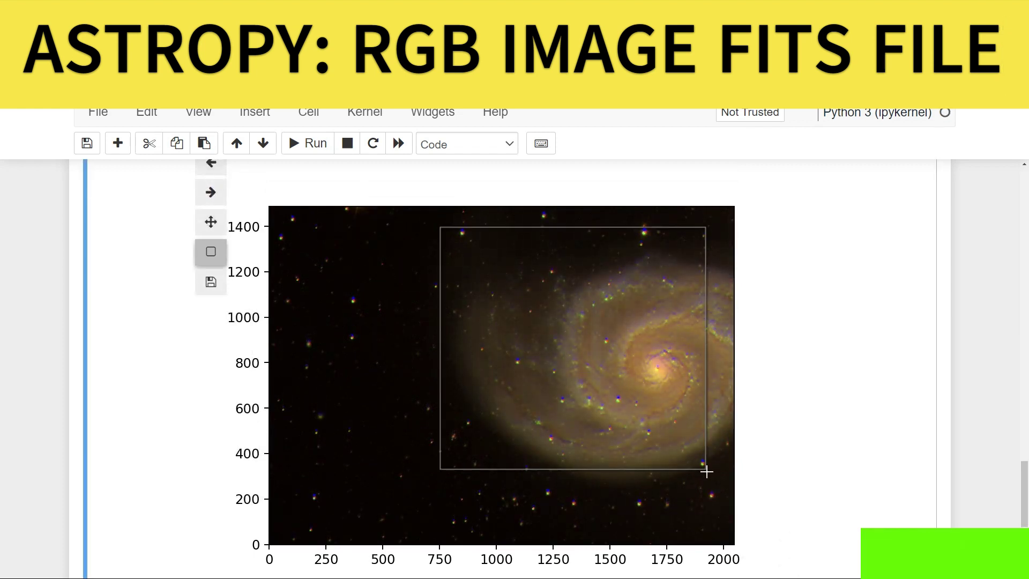
{"action": "left_click_drag", "start_coordinate": [441, 225], "coordinate": [732, 476]}
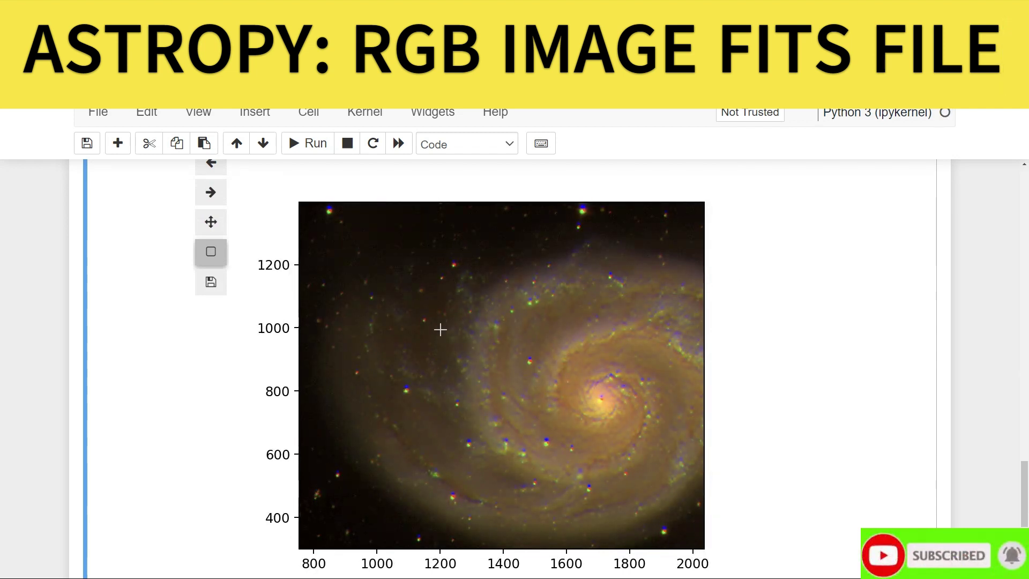
{"action": "scroll", "coordinate": [441, 329], "scroll_direction": "up", "scroll_amount": 2}
{"action": "scroll", "coordinate": [440, 329], "scroll_direction": "up", "scroll_amount": 2}
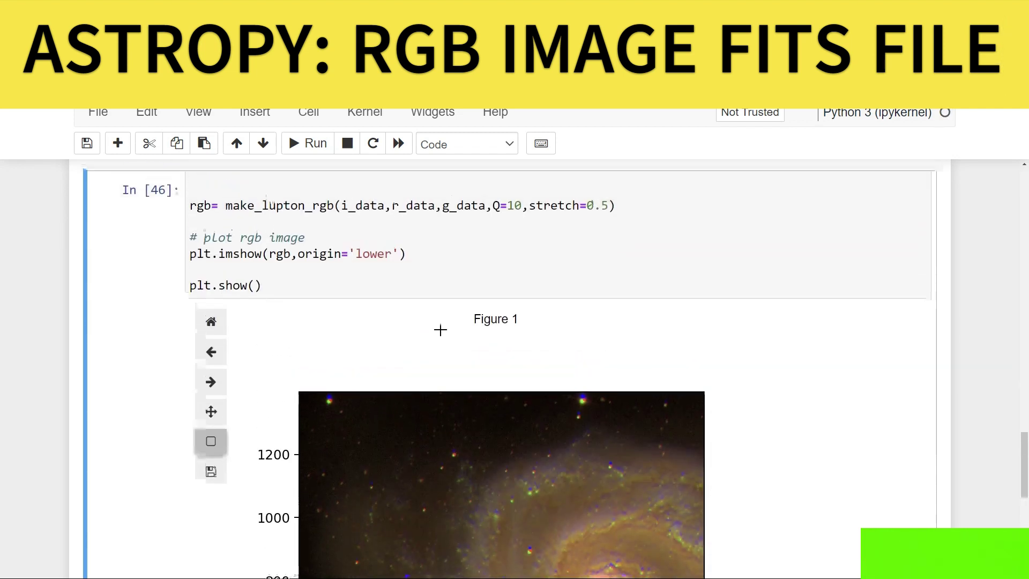
{"action": "left_click", "coordinate": [524, 209]}
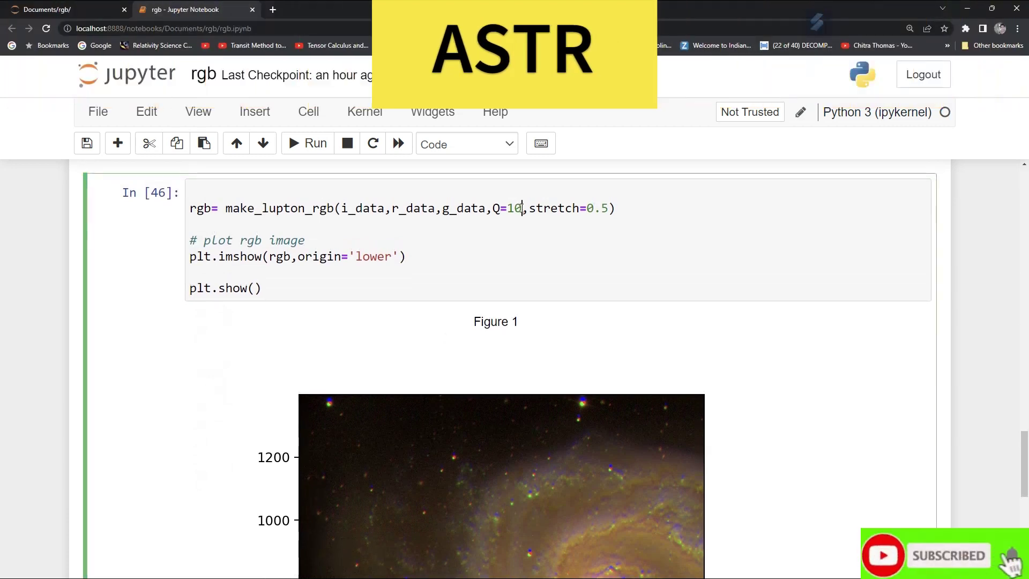
{"action": "type", "text": "0"}
{"action": "left_click", "coordinate": [309, 143]}
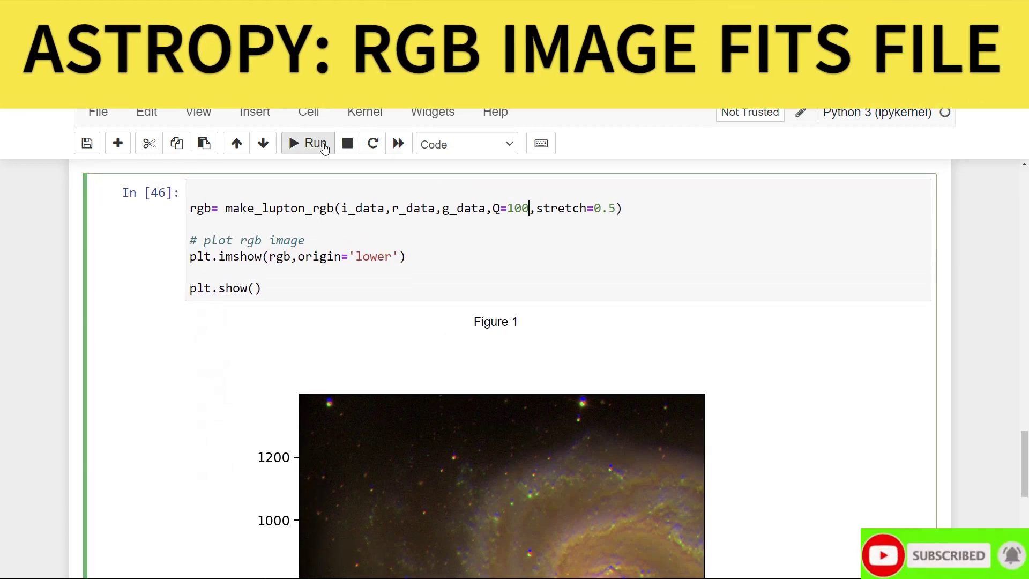
{"action": "scroll", "coordinate": [490, 388], "scroll_direction": "down", "scroll_amount": 1}
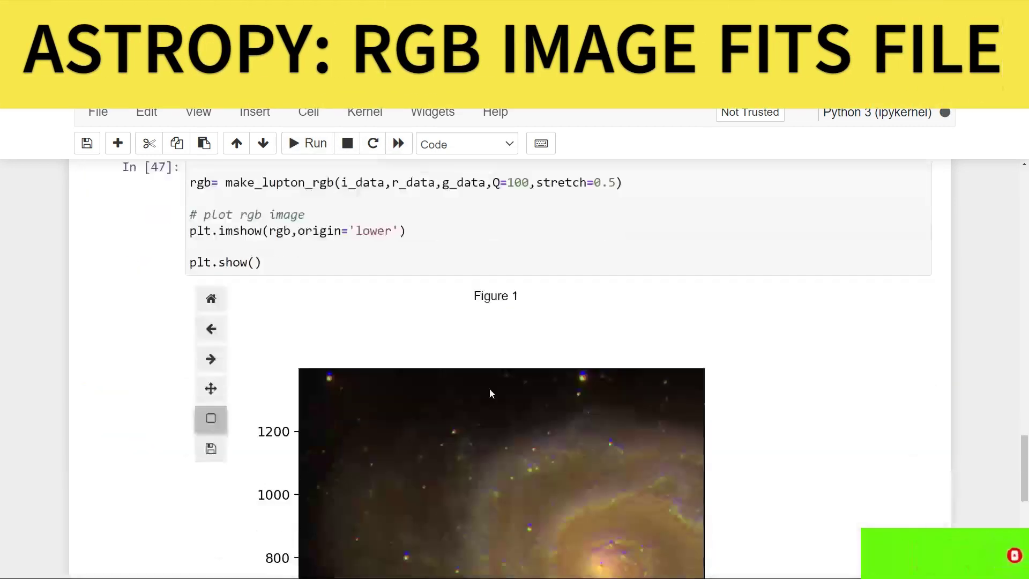
{"action": "scroll", "coordinate": [489, 388], "scroll_direction": "down", "scroll_amount": 2}
{"action": "scroll", "coordinate": [237, 332], "scroll_direction": "up", "scroll_amount": 2}
{"action": "left_click", "coordinate": [208, 201]}
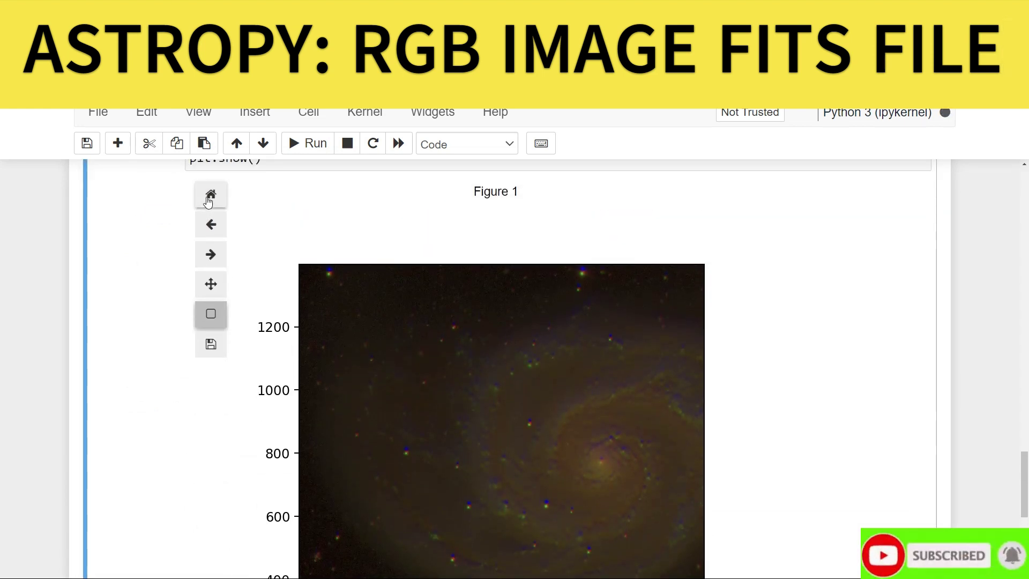
{"action": "scroll", "coordinate": [283, 274], "scroll_direction": "down", "scroll_amount": 1}
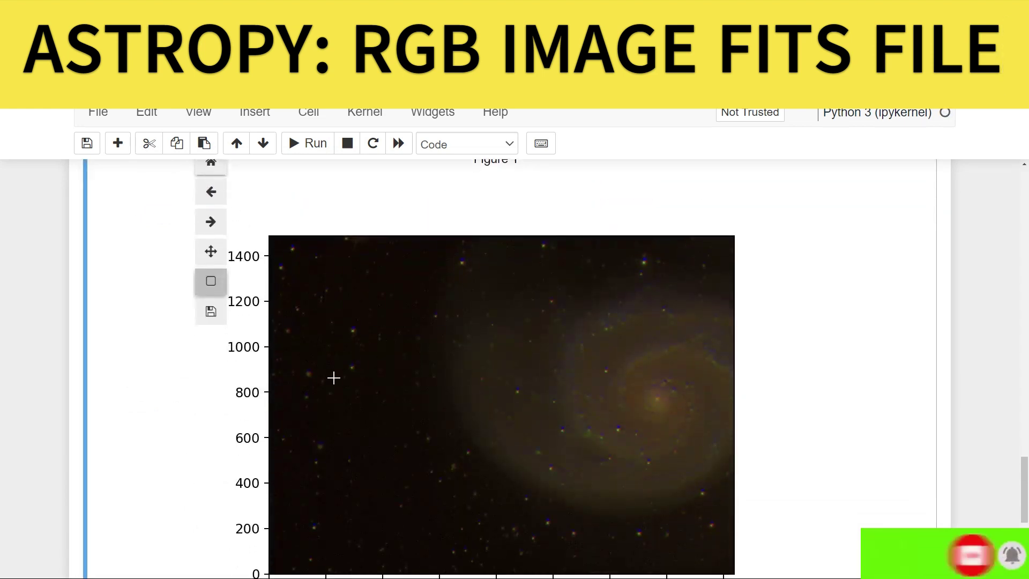
{"action": "scroll", "coordinate": [334, 377], "scroll_direction": "up", "scroll_amount": 3}
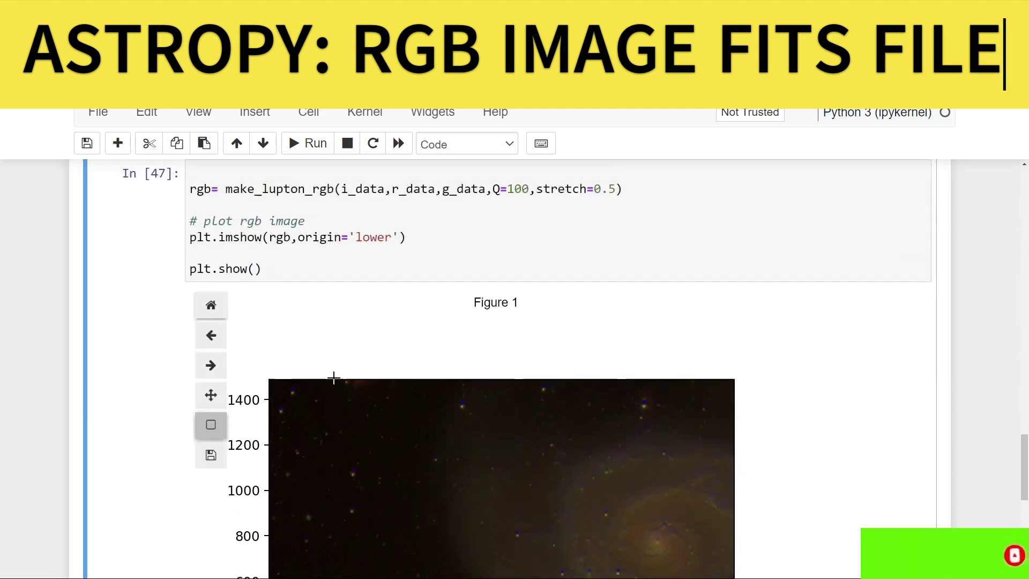
Rerun make_lupton_rgb with trial Q values 1000 and 1, ending at Q=15, stretch=0.5
{"action": "left_click", "coordinate": [528, 206]}
{"action": "type", "text": "0"}
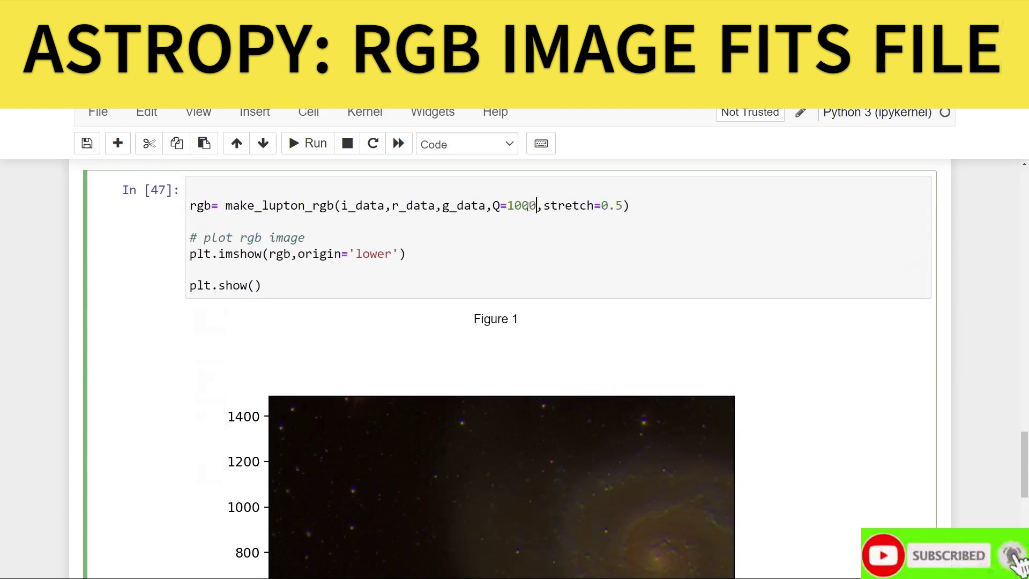
{"action": "left_click", "coordinate": [310, 144]}
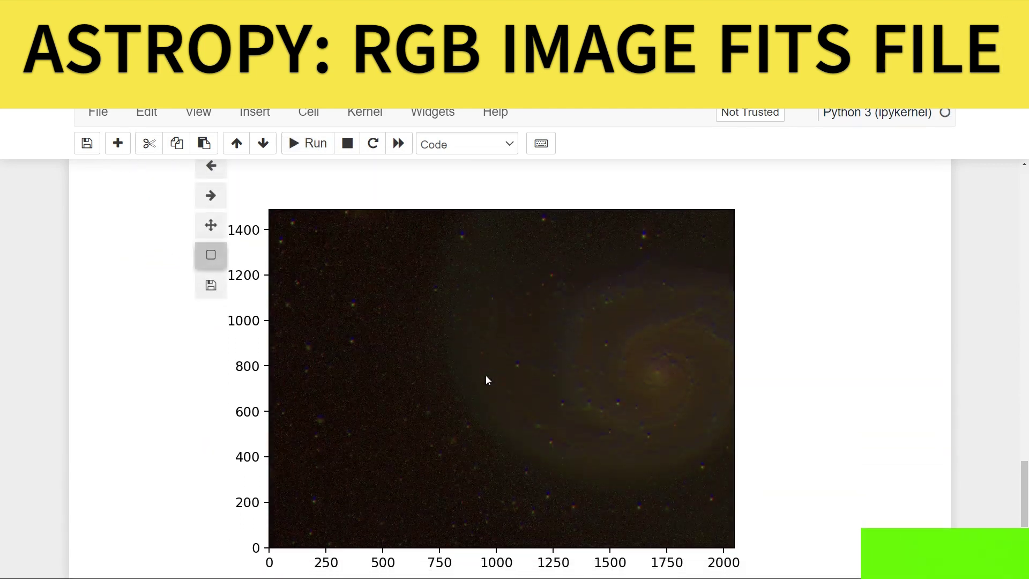
{"action": "left_click", "coordinate": [533, 298]}
{"action": "key", "text": "BackSpace"}
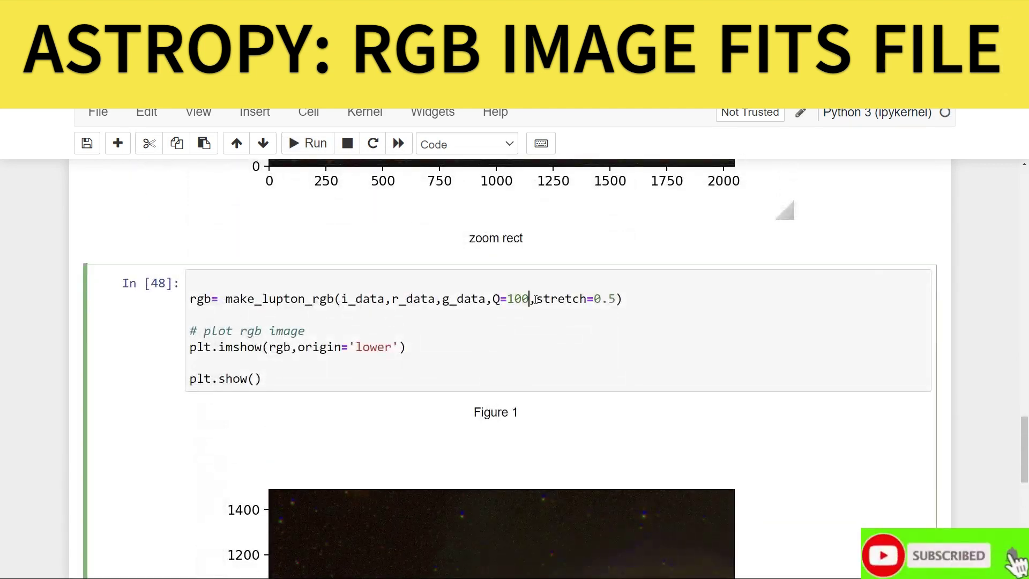
{"action": "key", "text": "BackSpace"}
{"action": "key", "text": "BackSpace"}
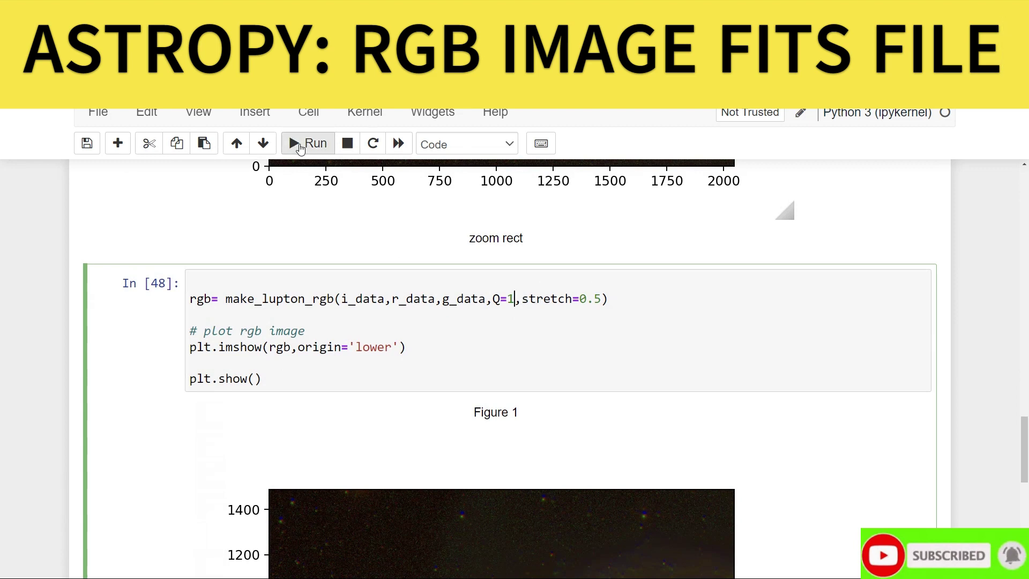
{"action": "left_click", "coordinate": [299, 146]}
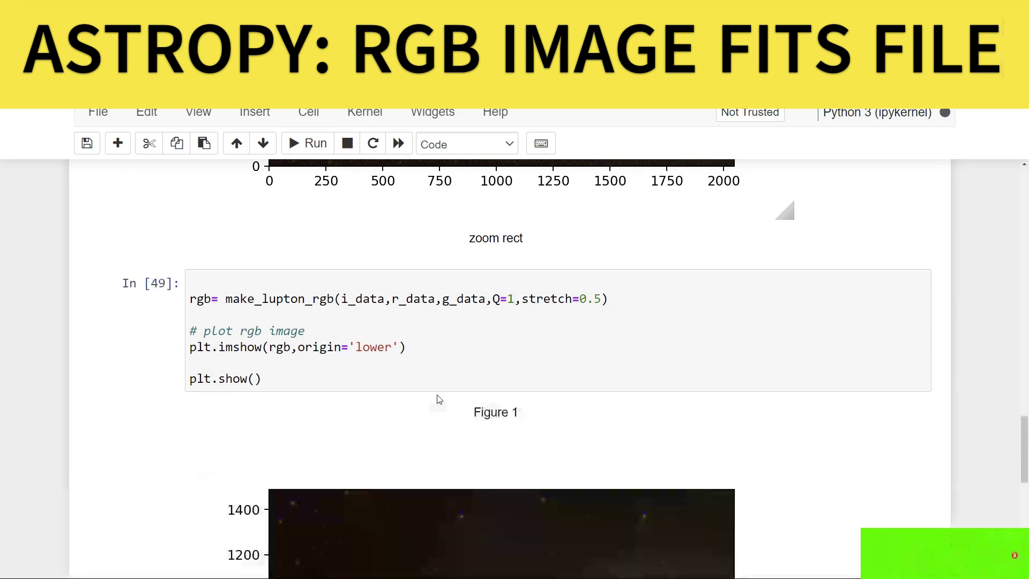
{"action": "scroll", "coordinate": [437, 399], "scroll_direction": "down", "scroll_amount": 2}
{"action": "scroll", "coordinate": [489, 260], "scroll_direction": "up", "scroll_amount": 2}
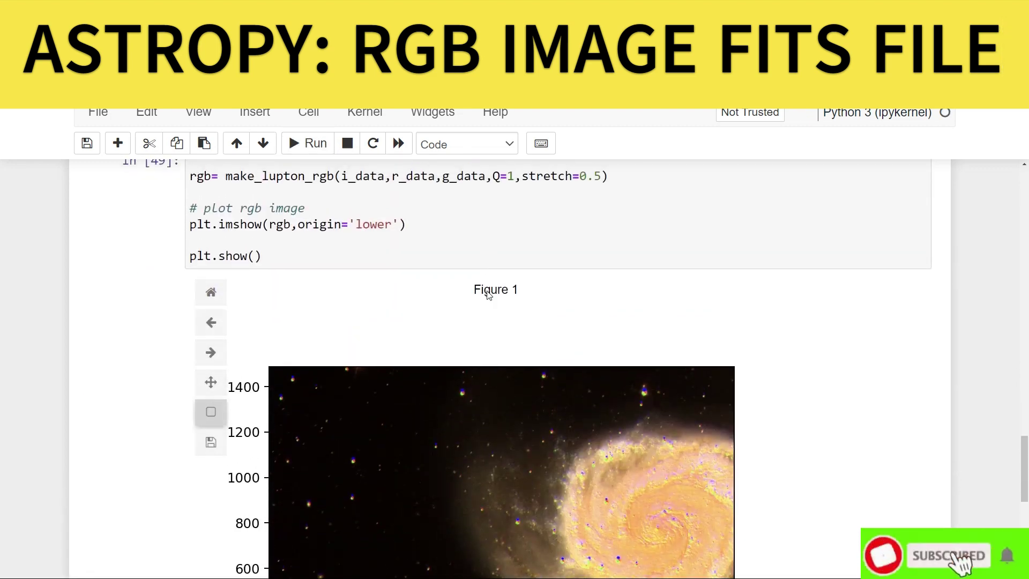
{"action": "left_click", "coordinate": [514, 176]}
{"action": "type", "text": "5"}
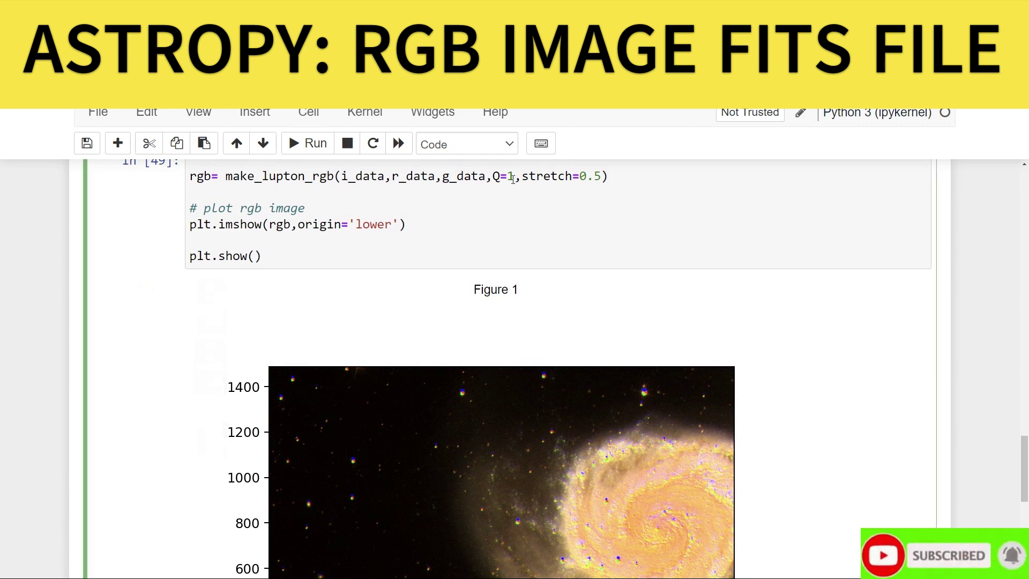
{"action": "left_click", "coordinate": [315, 143]}
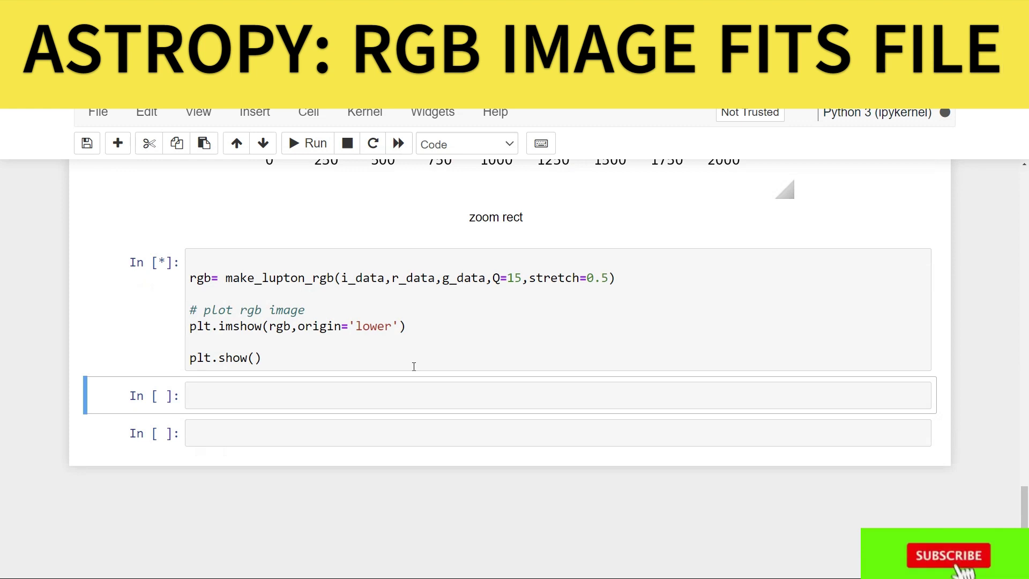
{"action": "scroll", "coordinate": [414, 368], "scroll_direction": "down", "scroll_amount": 3}
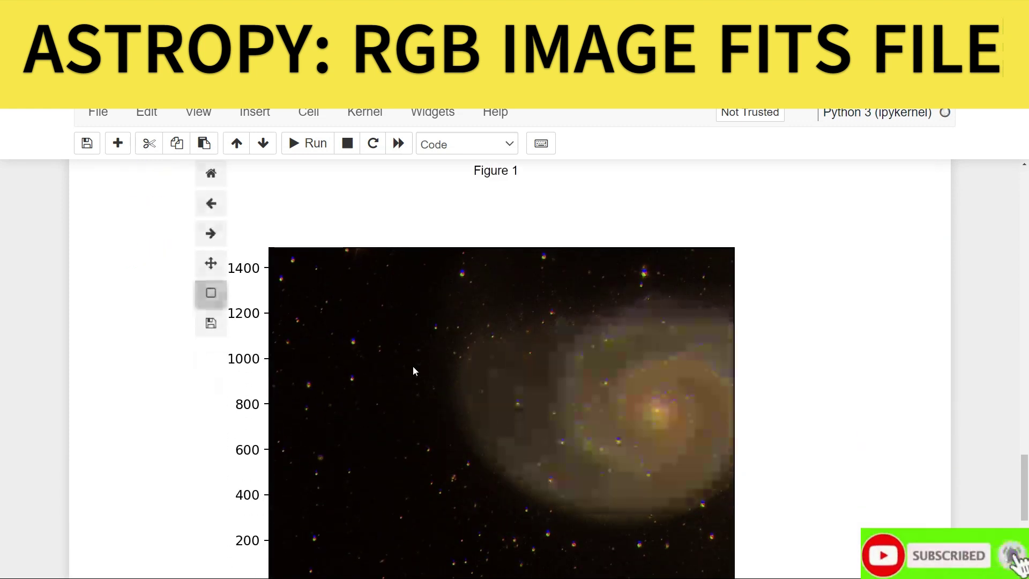
{"action": "scroll", "coordinate": [413, 370], "scroll_direction": "up", "scroll_amount": 3}
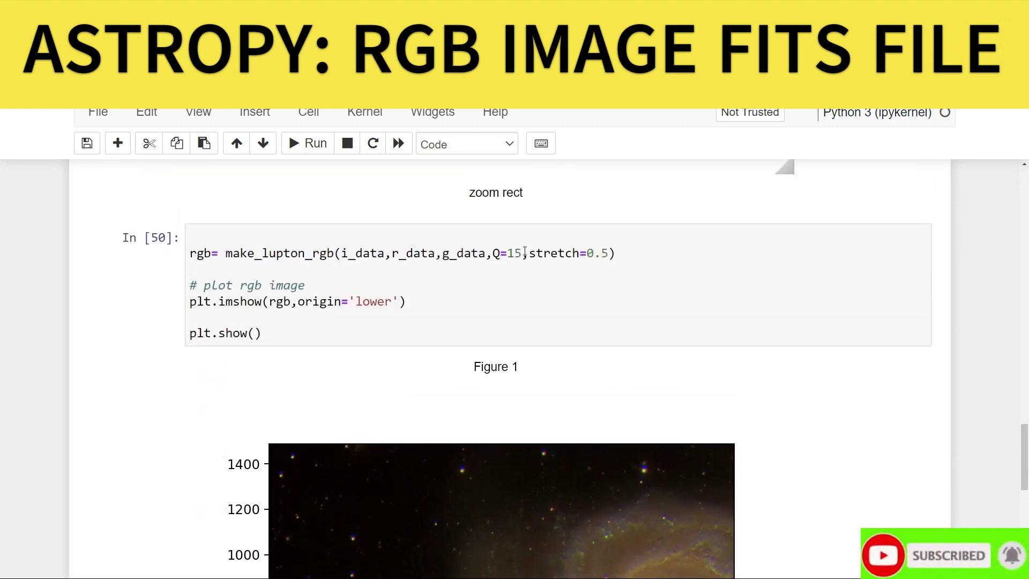
Rerun the cell with Q=20, stretch=0.9, then zoom-rectangle onto the galaxy
{"action": "left_click", "coordinate": [522, 253]}
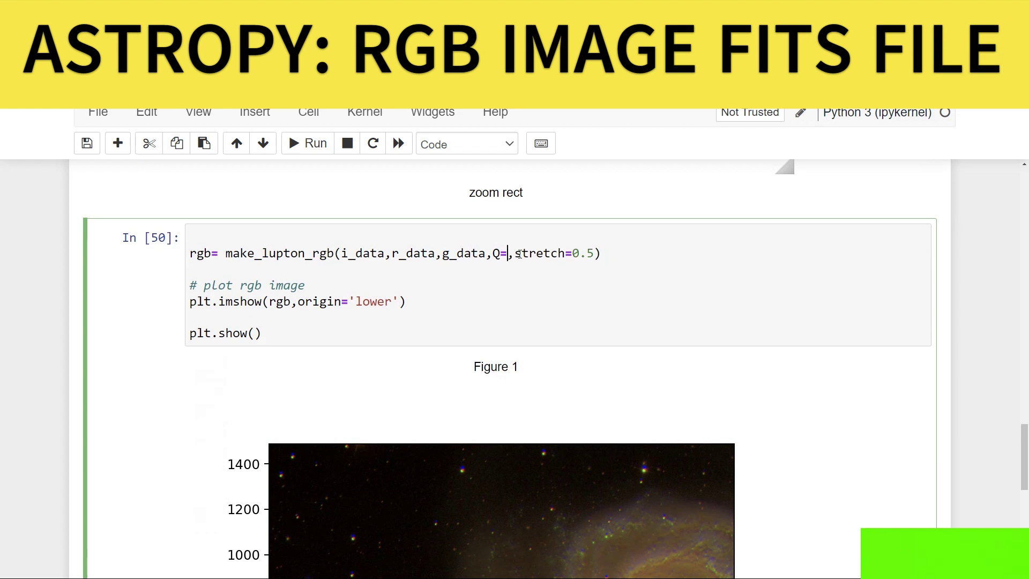
{"action": "type", "text": "20"}
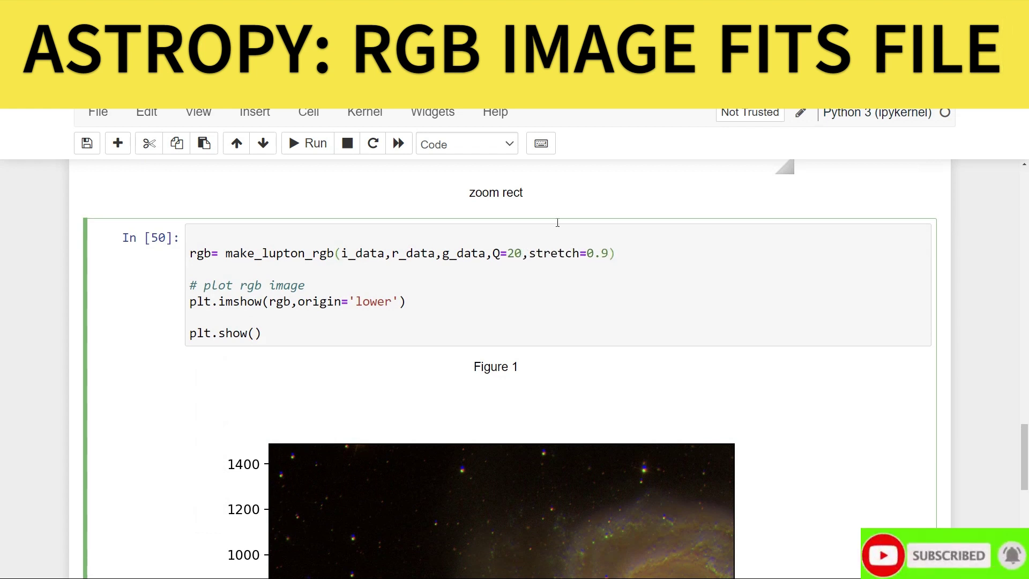
{"action": "left_click", "coordinate": [310, 146]}
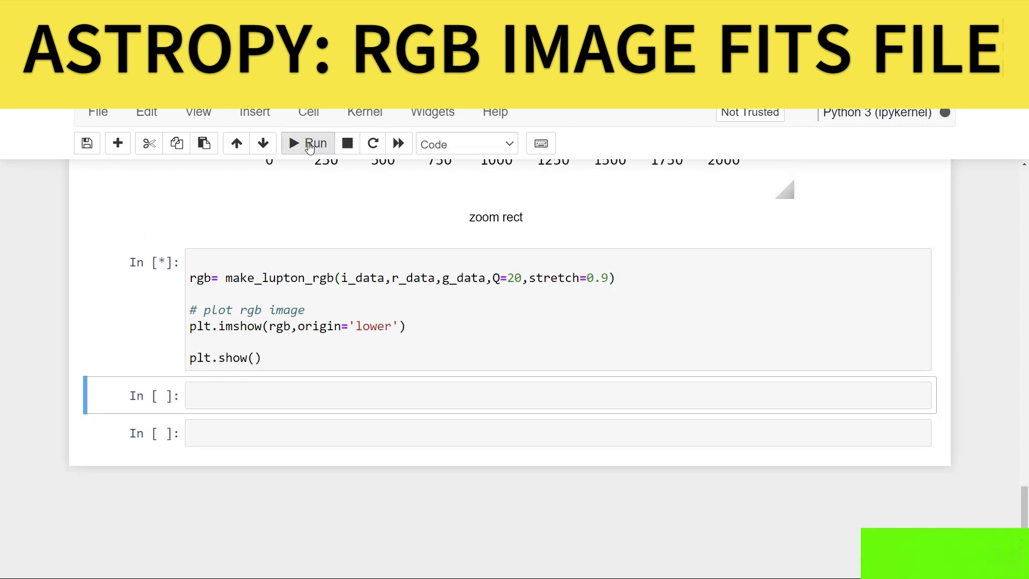
{"action": "scroll", "coordinate": [372, 325], "scroll_direction": "down", "scroll_amount": 2}
{"action": "scroll", "coordinate": [372, 326], "scroll_direction": "down", "scroll_amount": 2}
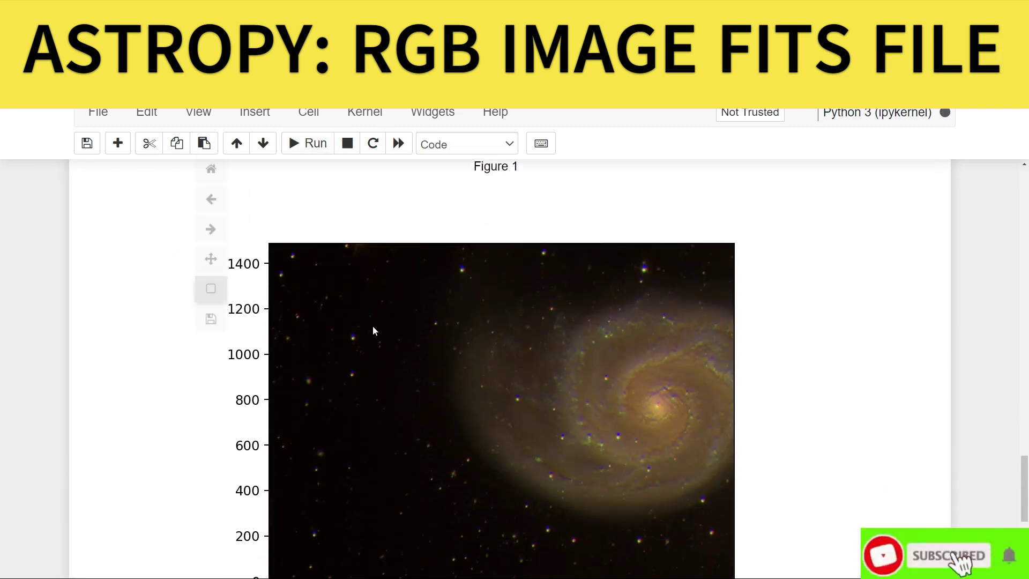
{"action": "scroll", "coordinate": [373, 326], "scroll_direction": "down", "scroll_amount": 2}
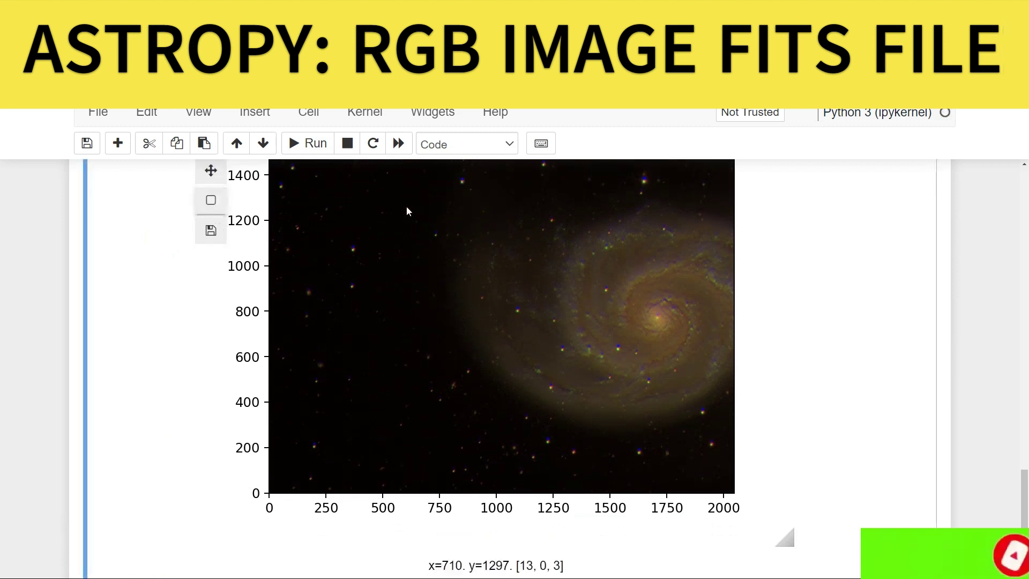
{"action": "left_click", "coordinate": [211, 201]}
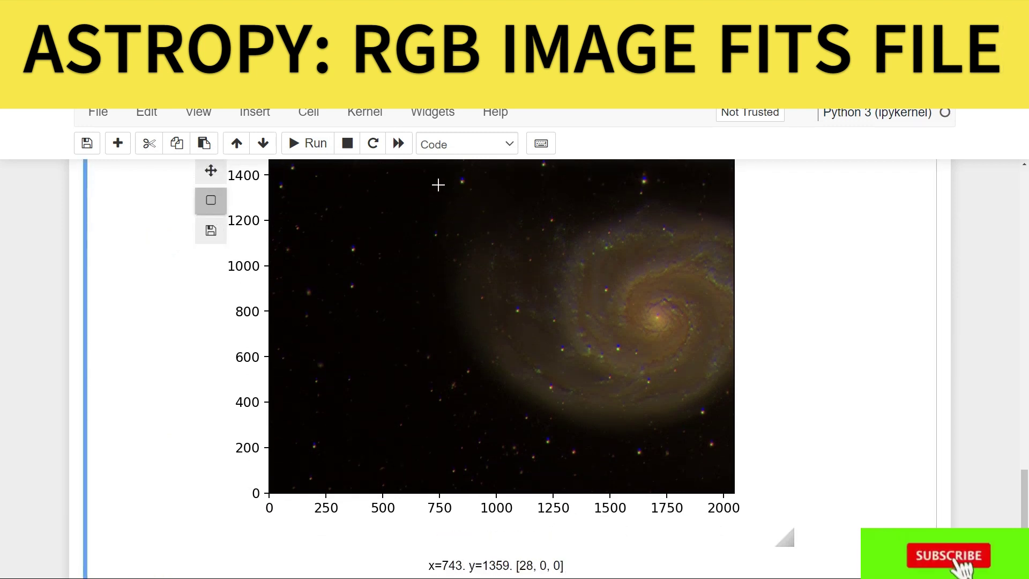
{"action": "left_click_drag", "start_coordinate": [436, 185], "coordinate": [734, 456]}
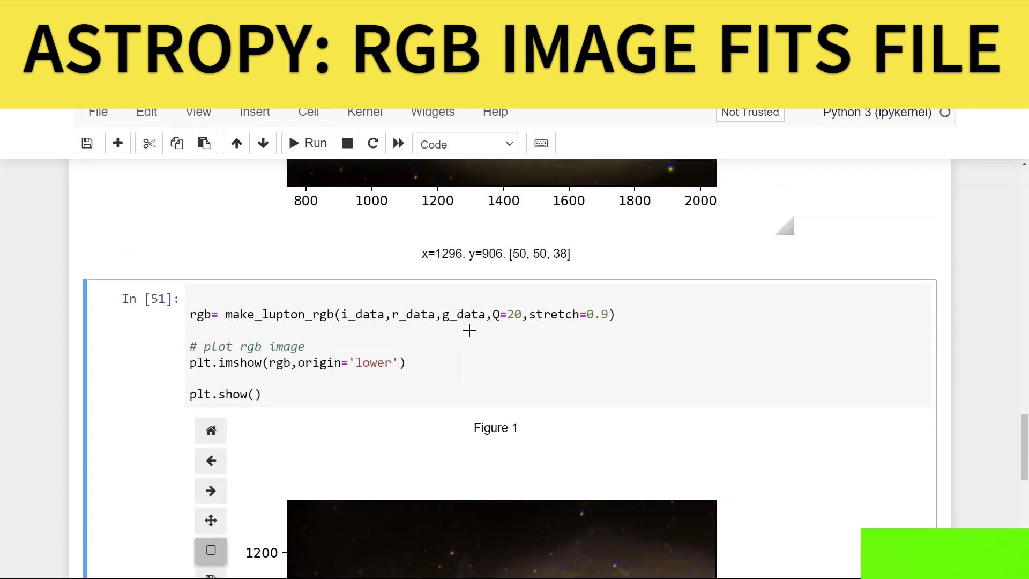
{"action": "scroll", "coordinate": [468, 330], "scroll_direction": "up", "scroll_amount": 1}
Change the make_lupton_rgb cell to Q=10 and stretch=0.5, running it twice
{"action": "left_click", "coordinate": [526, 329]}
{"action": "type", "text": "1"}
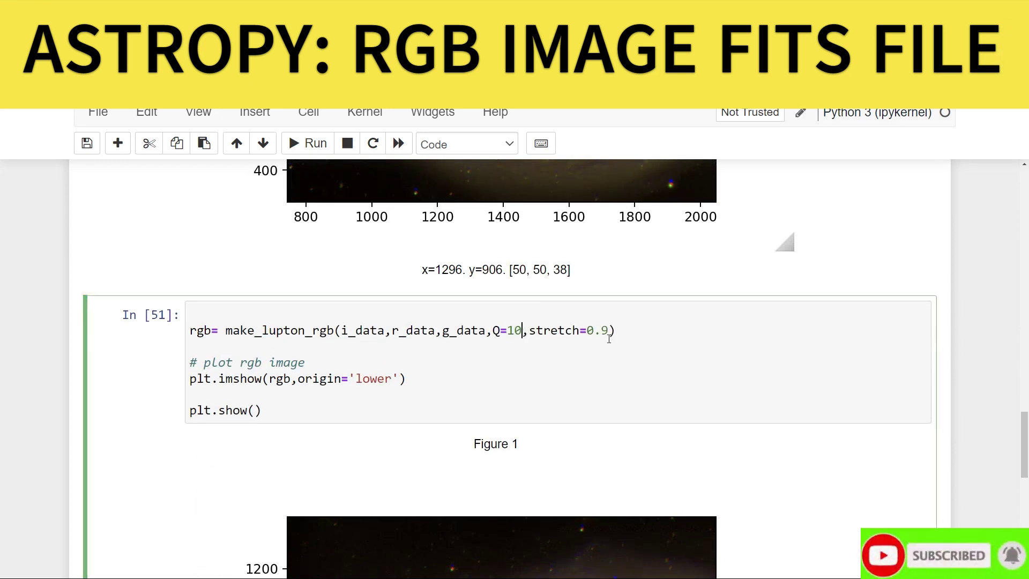
{"action": "key", "text": "BackSpace"}
{"action": "type", "text": "5"}
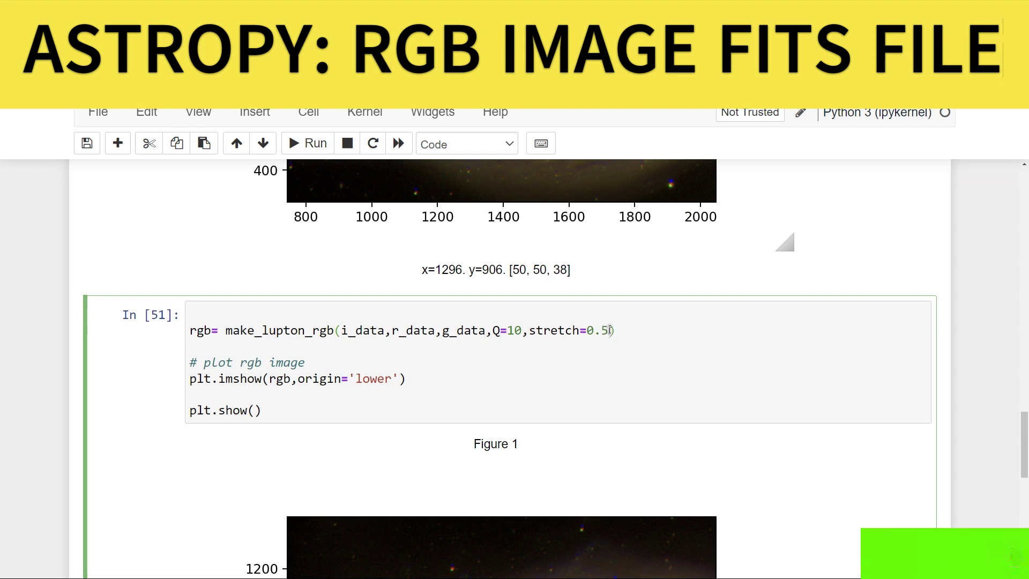
{"action": "left_click", "coordinate": [305, 143]}
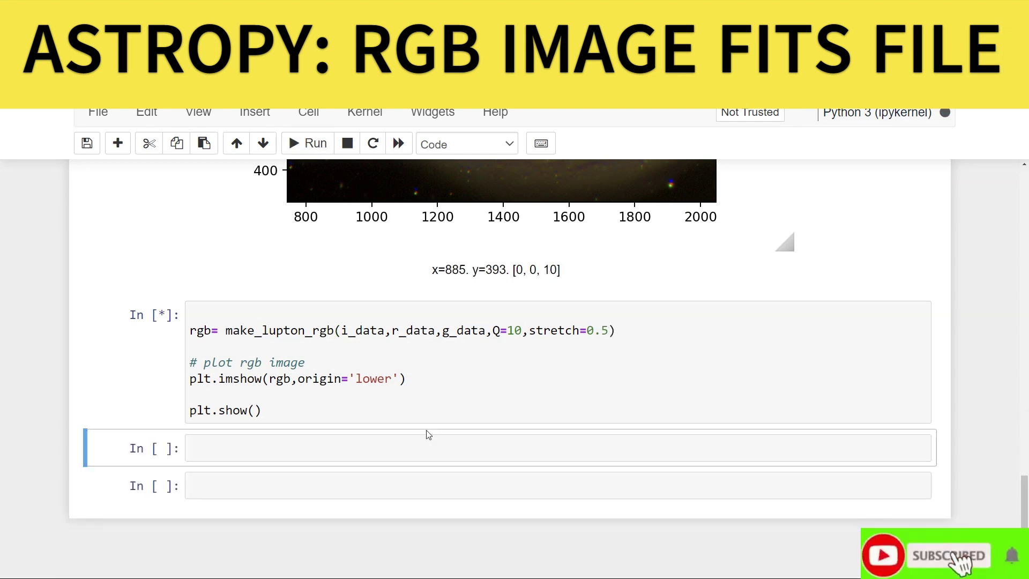
{"action": "scroll", "coordinate": [426, 432], "scroll_direction": "down", "scroll_amount": 2}
{"action": "scroll", "coordinate": [426, 432], "scroll_direction": "down", "scroll_amount": 2}
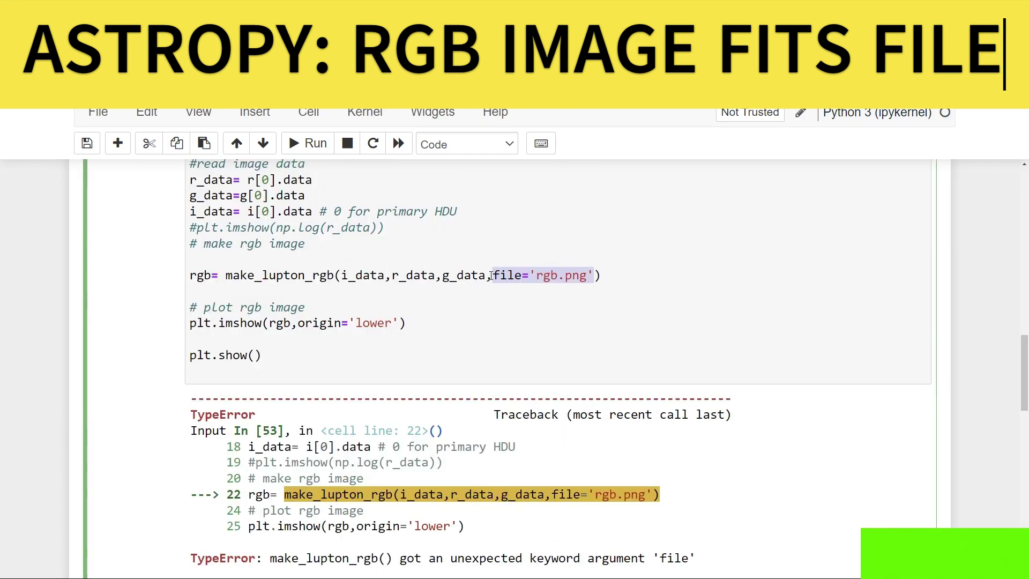
{"action": "left_click", "coordinate": [487, 276]}
{"action": "key", "text": "shift+End"}
{"action": "key", "text": "Delete"}
{"action": "left_click", "coordinate": [310, 146]}
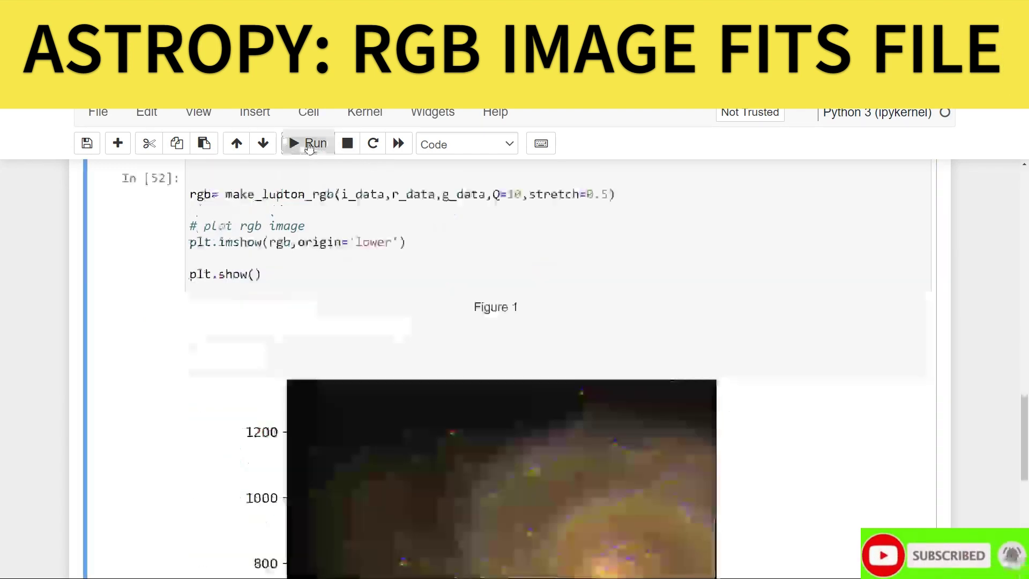
{"action": "scroll", "coordinate": [422, 402], "scroll_direction": "up", "scroll_amount": 5}
{"action": "scroll", "coordinate": [422, 403], "scroll_direction": "up", "scroll_amount": 3}
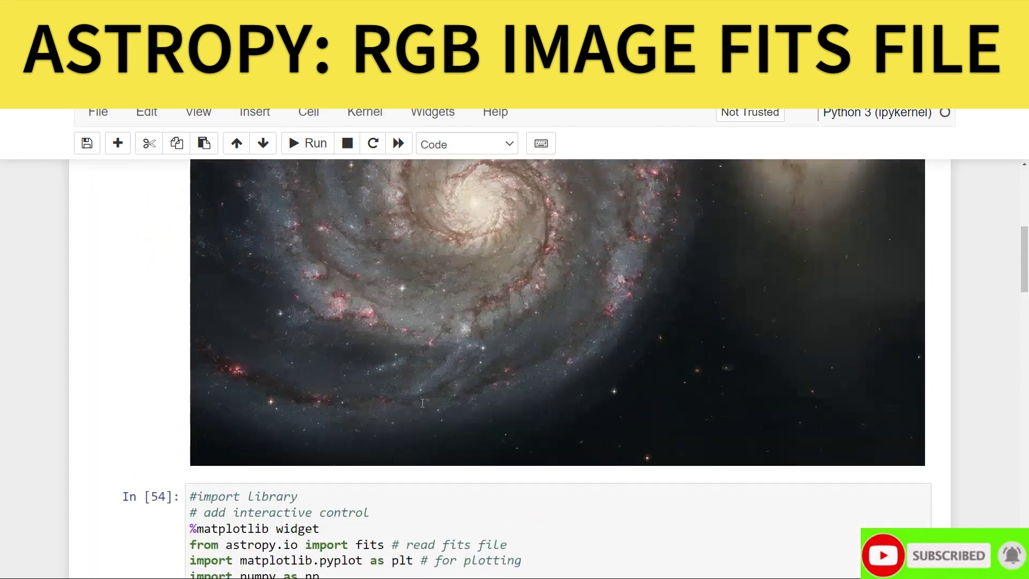
{"action": "scroll", "coordinate": [422, 403], "scroll_direction": "up", "scroll_amount": 3}
{"action": "scroll", "coordinate": [421, 403], "scroll_direction": "up", "scroll_amount": 1}
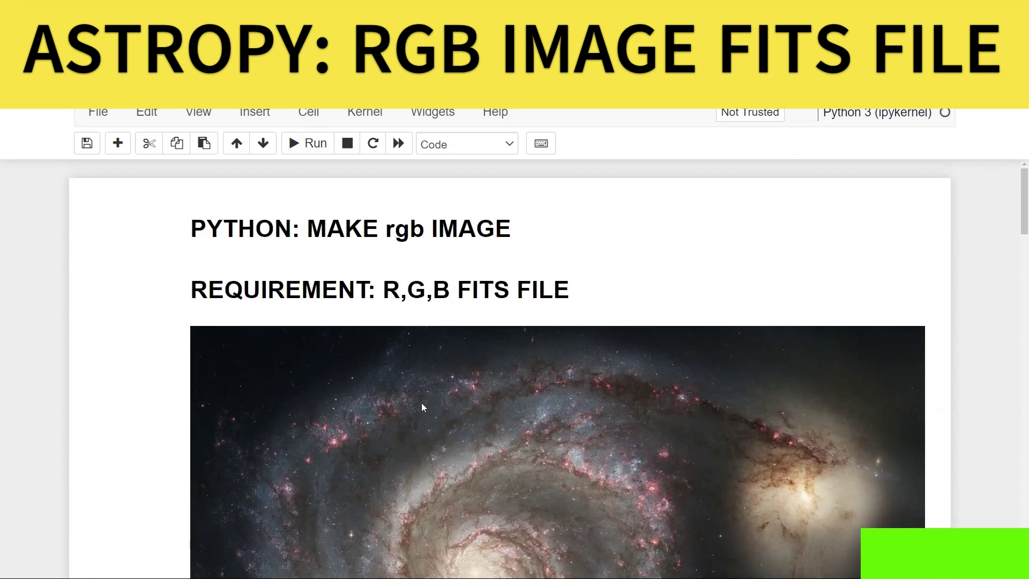
{"action": "scroll", "coordinate": [422, 407], "scroll_direction": "down", "scroll_amount": 1}
{"action": "scroll", "coordinate": [423, 407], "scroll_direction": "down", "scroll_amount": 2}
{"action": "scroll", "coordinate": [423, 407], "scroll_direction": "down", "scroll_amount": 2}
{"action": "scroll", "coordinate": [422, 407], "scroll_direction": "down", "scroll_amount": 2}
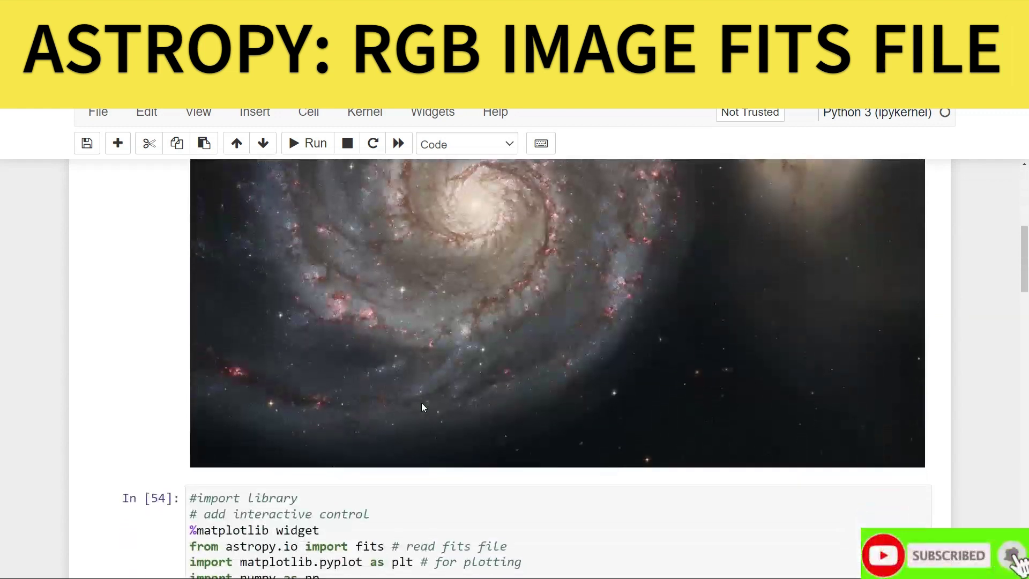
{"action": "scroll", "coordinate": [422, 404], "scroll_direction": "down", "scroll_amount": 2}
{"action": "scroll", "coordinate": [422, 403], "scroll_direction": "down", "scroll_amount": 2}
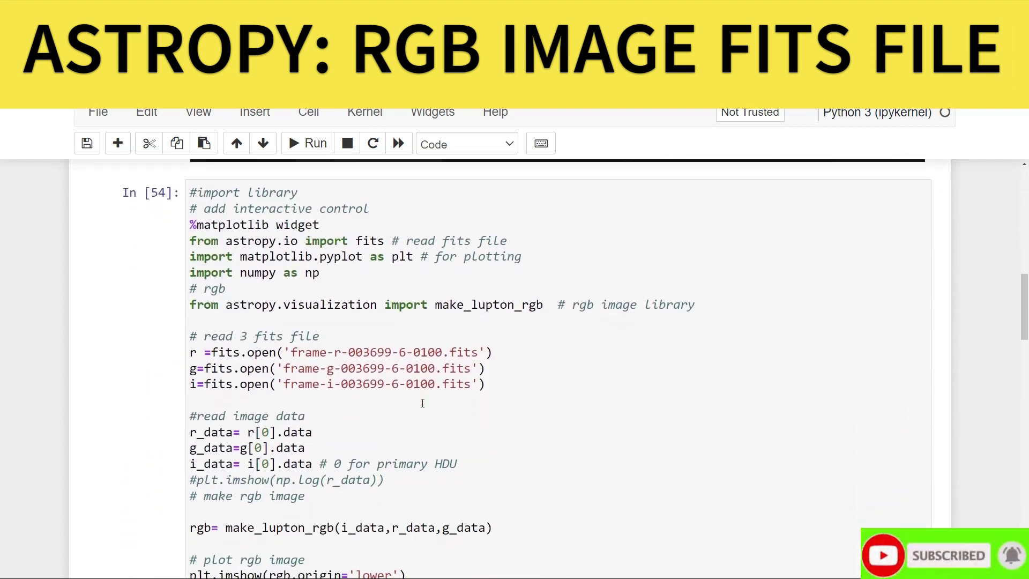
{"action": "scroll", "coordinate": [421, 402], "scroll_direction": "down", "scroll_amount": 1}
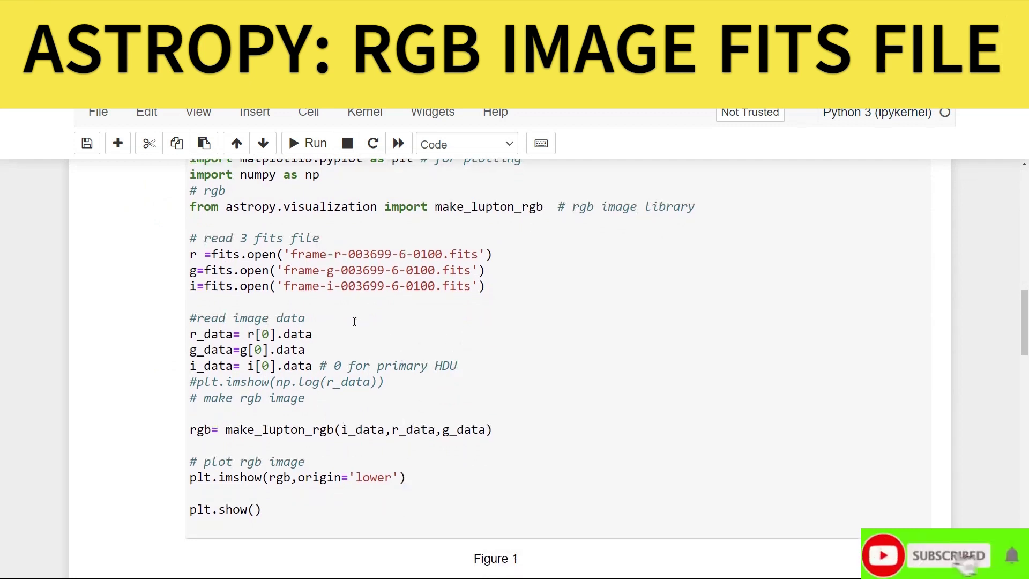
{"action": "left_click_drag", "start_coordinate": [362, 322], "coordinate": [152, 253]}
{"action": "left_click", "coordinate": [362, 345]}
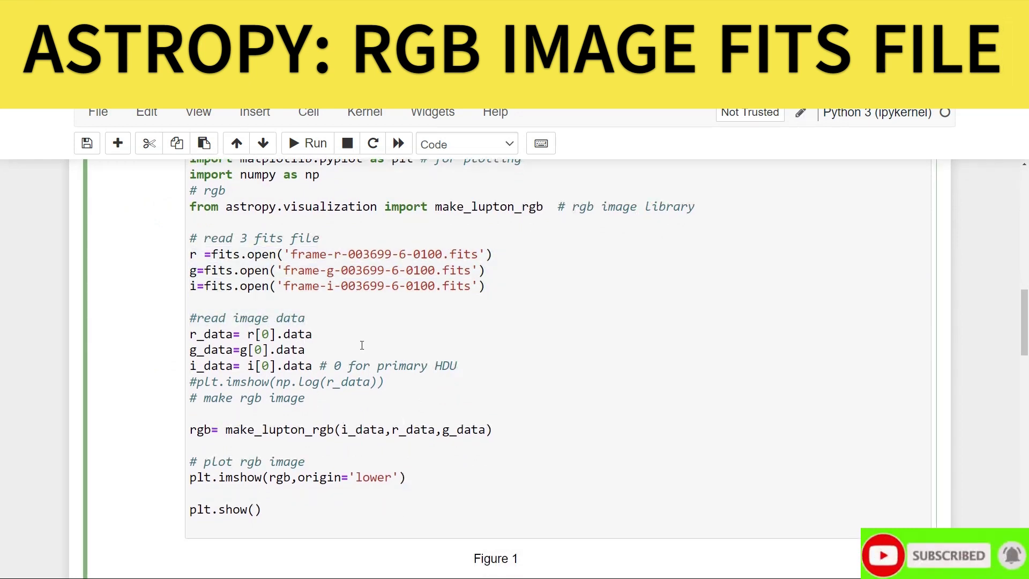
{"action": "scroll", "coordinate": [363, 345], "scroll_direction": "down", "scroll_amount": 2}
{"action": "scroll", "coordinate": [362, 345], "scroll_direction": "down", "scroll_amount": 3}
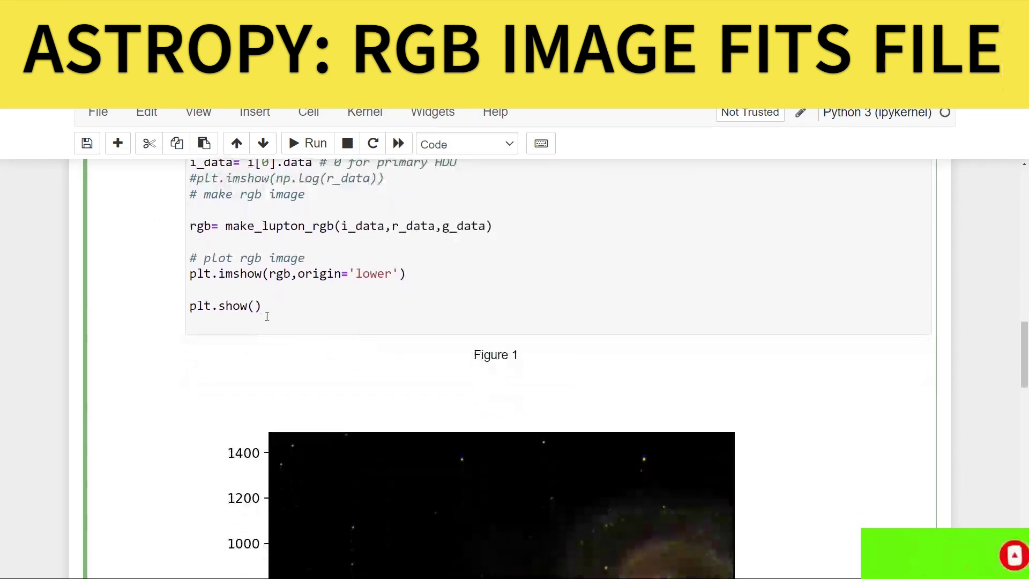
{"action": "left_click_drag", "start_coordinate": [267, 316], "coordinate": [171, 211]}
{"action": "left_click", "coordinate": [307, 303]}
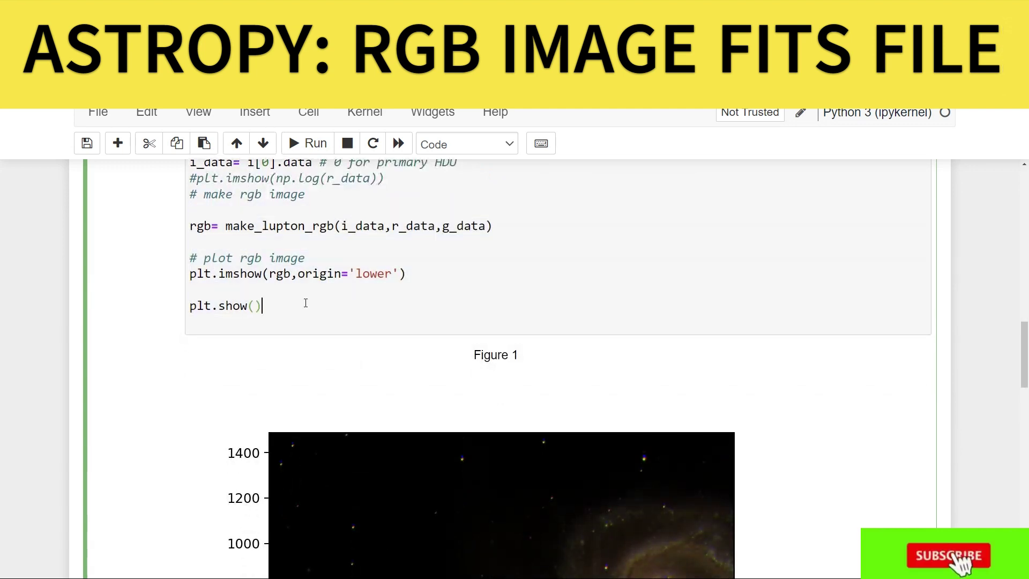
{"action": "scroll", "coordinate": [305, 302], "scroll_direction": "down", "scroll_amount": 3}
{"action": "scroll", "coordinate": [305, 303], "scroll_direction": "down", "scroll_amount": 2}
{"action": "scroll", "coordinate": [305, 303], "scroll_direction": "up", "scroll_amount": 1}
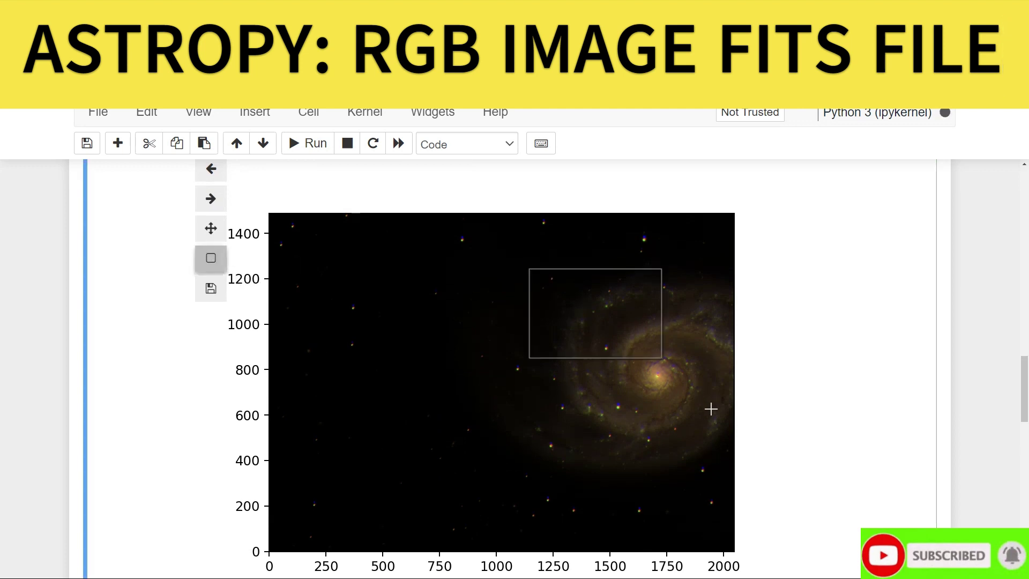
Zoom Figure 1 onto the spiral core, then briefly highlight the Q=10, stretch=0.5 code
{"action": "left_click_drag", "start_coordinate": [713, 415], "coordinate": [731, 453]}
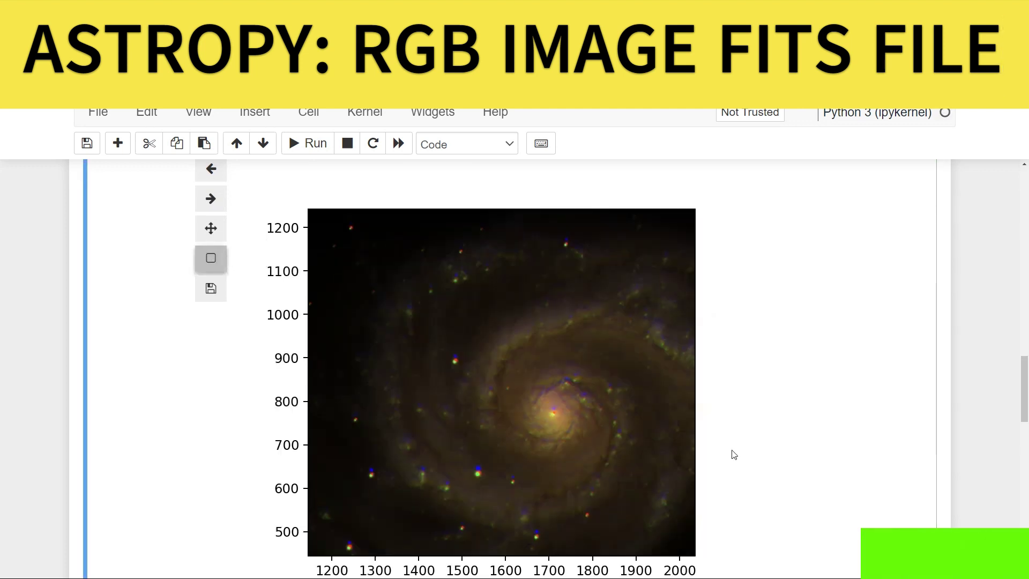
{"action": "scroll", "coordinate": [539, 385], "scroll_direction": "down", "scroll_amount": 2}
{"action": "scroll", "coordinate": [539, 386], "scroll_direction": "up", "scroll_amount": 2}
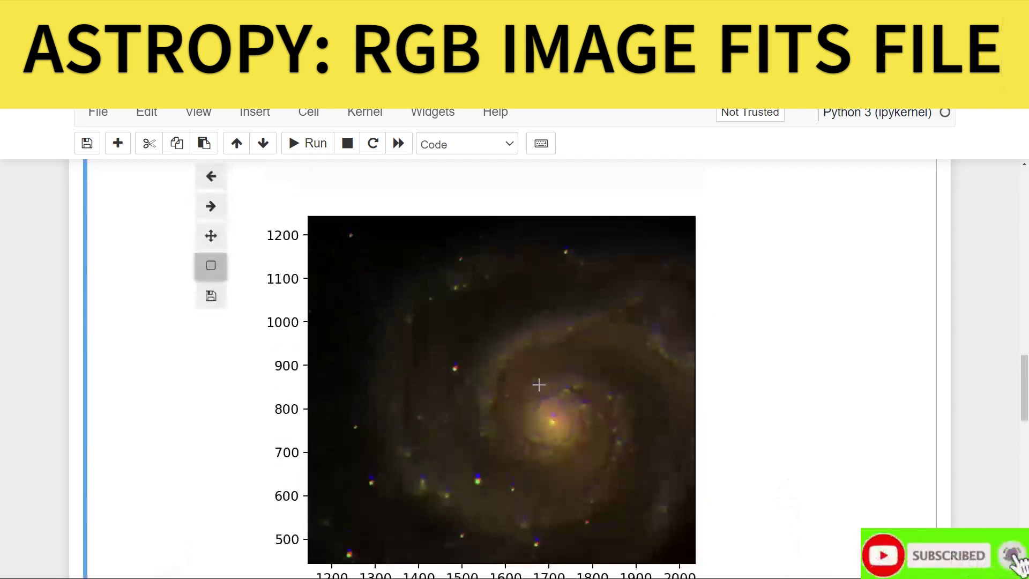
{"action": "scroll", "coordinate": [539, 386], "scroll_direction": "down", "scroll_amount": 1}
{"action": "scroll", "coordinate": [539, 386], "scroll_direction": "down", "scroll_amount": 1}
{"action": "scroll", "coordinate": [539, 385], "scroll_direction": "down", "scroll_amount": 2}
{"action": "scroll", "coordinate": [541, 386], "scroll_direction": "down", "scroll_amount": 2}
{"action": "mouse_move", "coordinate": [265, 357]}
{"action": "left_mouse_down"}
{"action": "mouse_move", "coordinate": [191, 312]}
{"action": "mouse_move", "coordinate": [163, 266]}
{"action": "left_mouse_up"}
{"action": "left_click", "coordinate": [408, 419]}
{"action": "scroll", "coordinate": [408, 419], "scroll_direction": "down", "scroll_amount": 4}
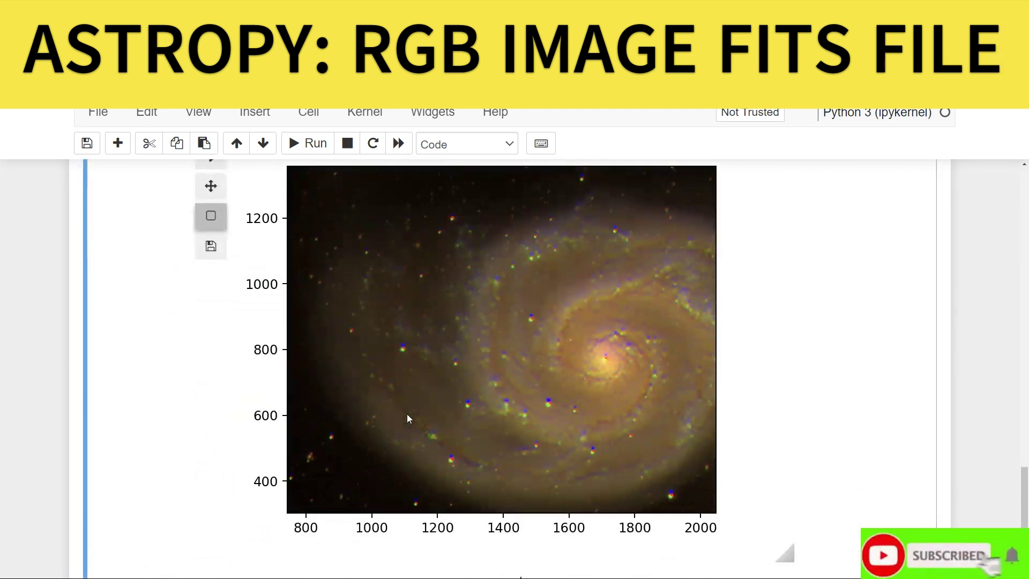
{"action": "scroll", "coordinate": [408, 418], "scroll_direction": "up", "scroll_amount": 1}
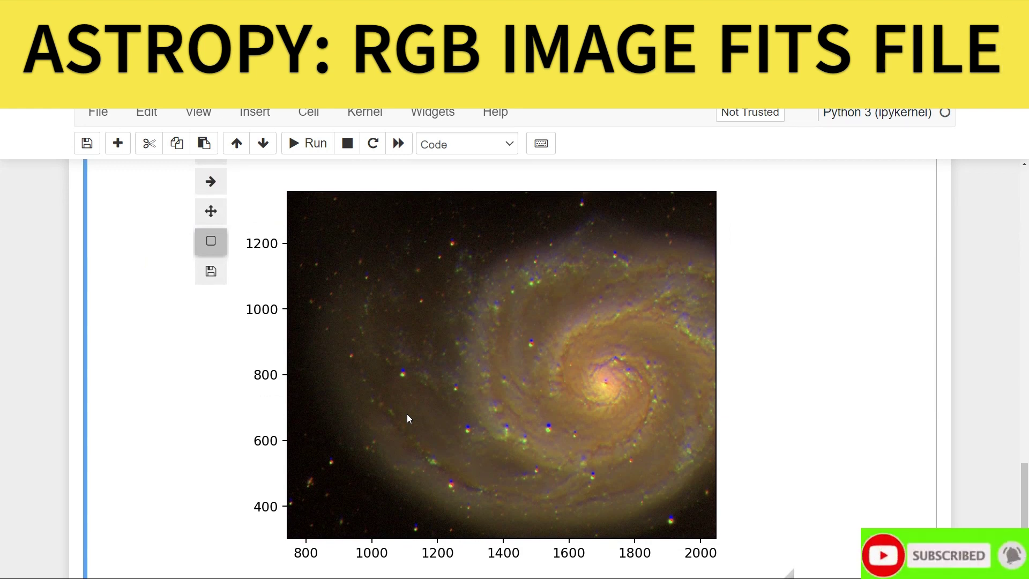
{"action": "scroll", "coordinate": [408, 415], "scroll_direction": "up", "scroll_amount": 2}
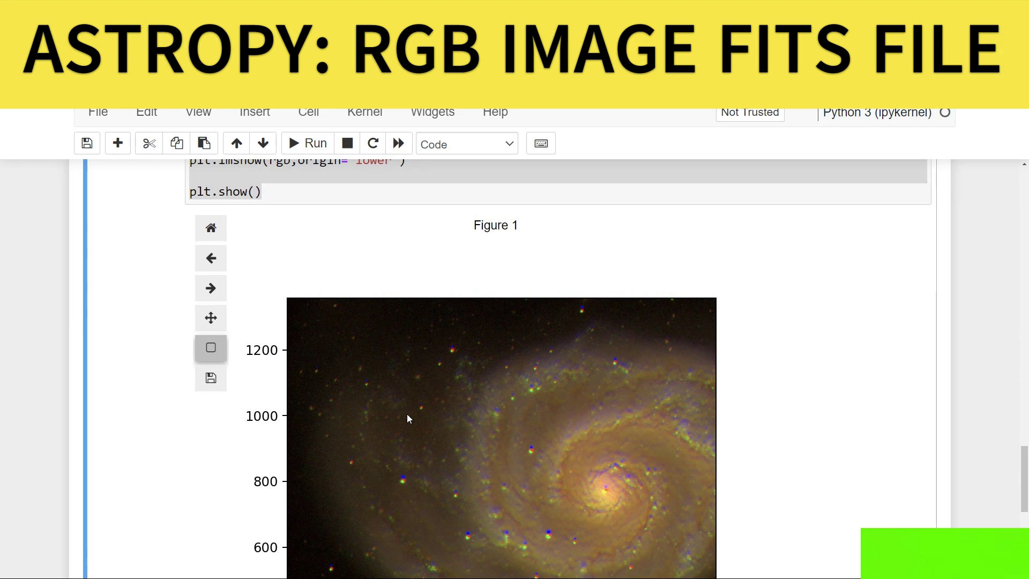
{"action": "scroll", "coordinate": [407, 414], "scroll_direction": "up", "scroll_amount": 2}
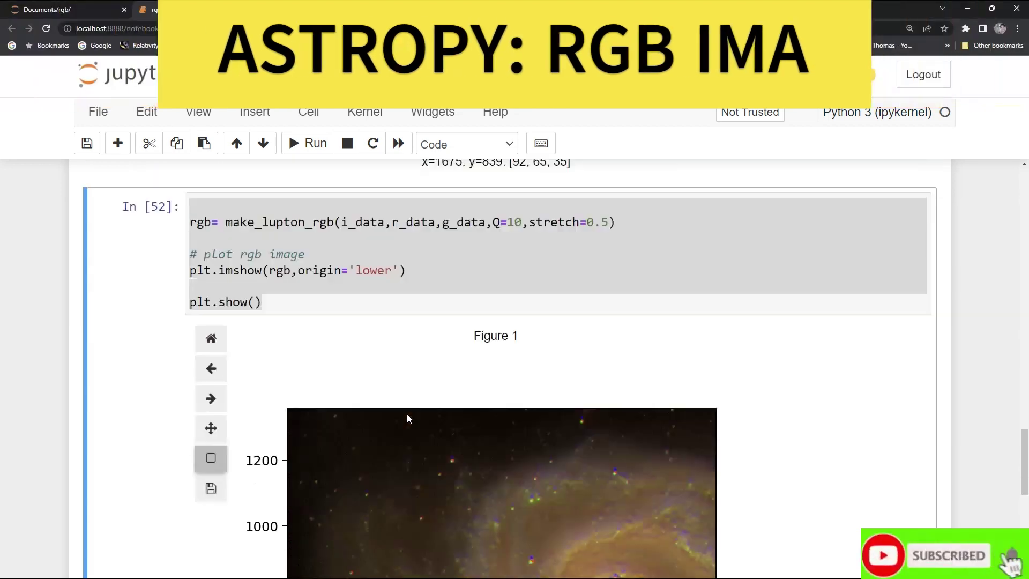
{"action": "scroll", "coordinate": [407, 415], "scroll_direction": "up", "scroll_amount": 2}
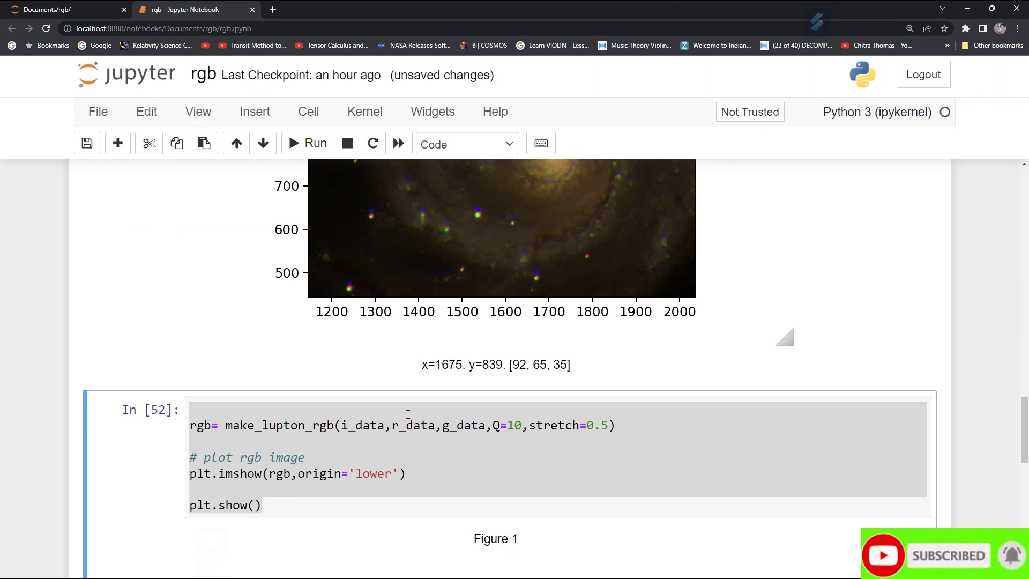
{"action": "scroll", "coordinate": [407, 415], "scroll_direction": "down", "scroll_amount": 5}
{"action": "scroll", "coordinate": [406, 414], "scroll_direction": "up", "scroll_amount": 3}
{"action": "scroll", "coordinate": [407, 414], "scroll_direction": "up", "scroll_amount": 1}
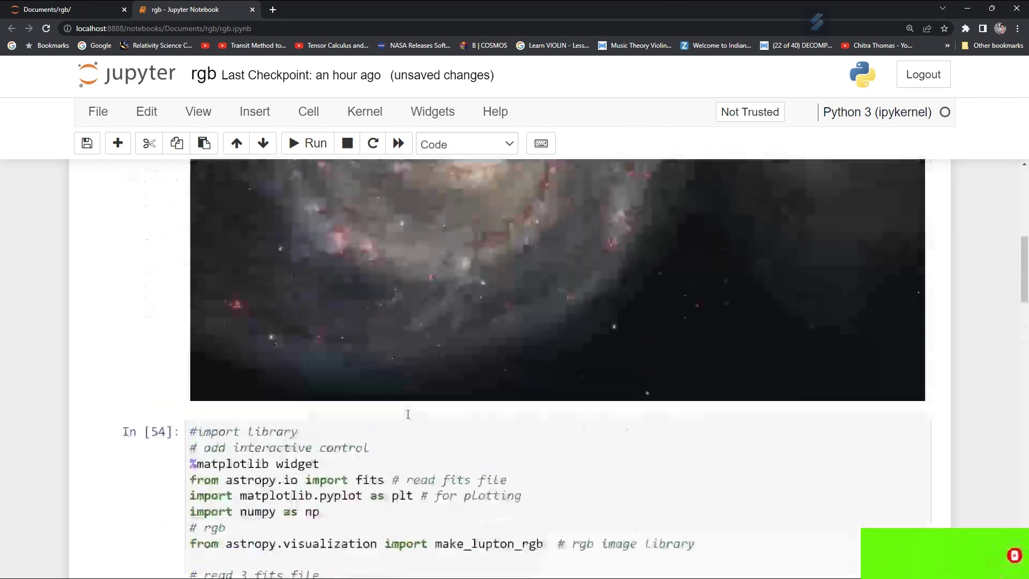